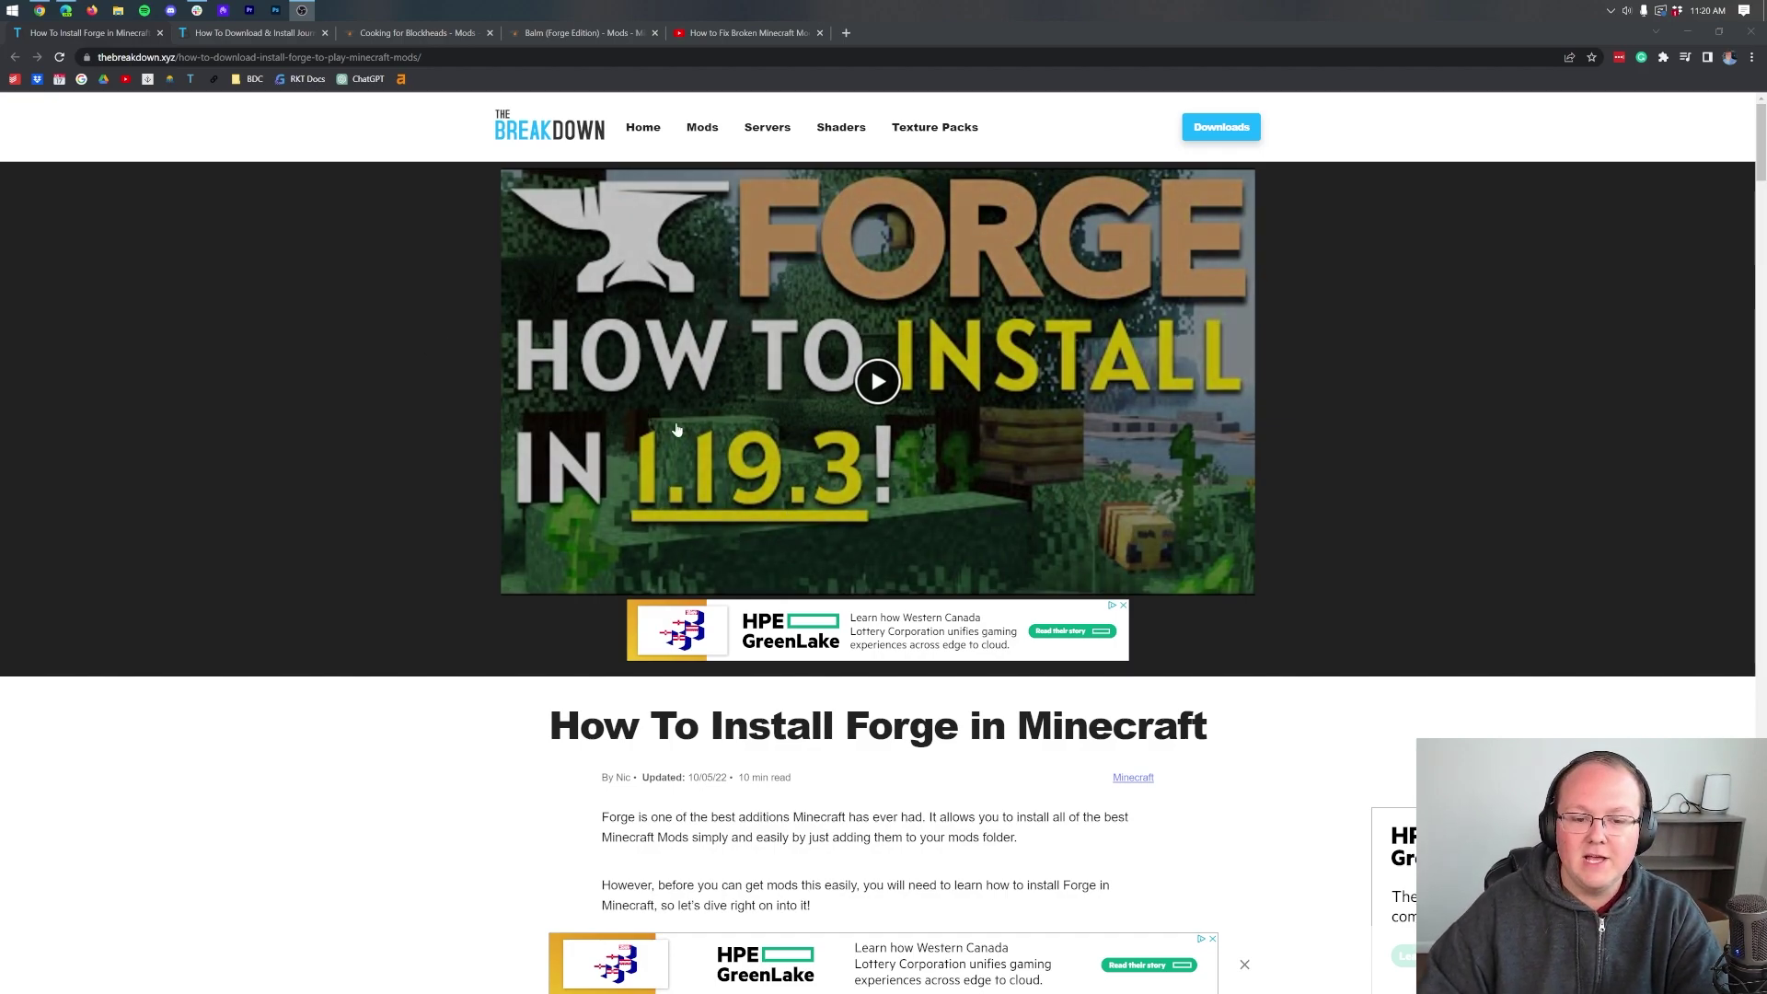
Step: Review the guide on installing Forge in Minecraft, from its contents list through the download, installation and mod sections
{"action": "scroll", "coordinate": [1374, 531], "scroll_direction": "down", "scroll_amount": 6}
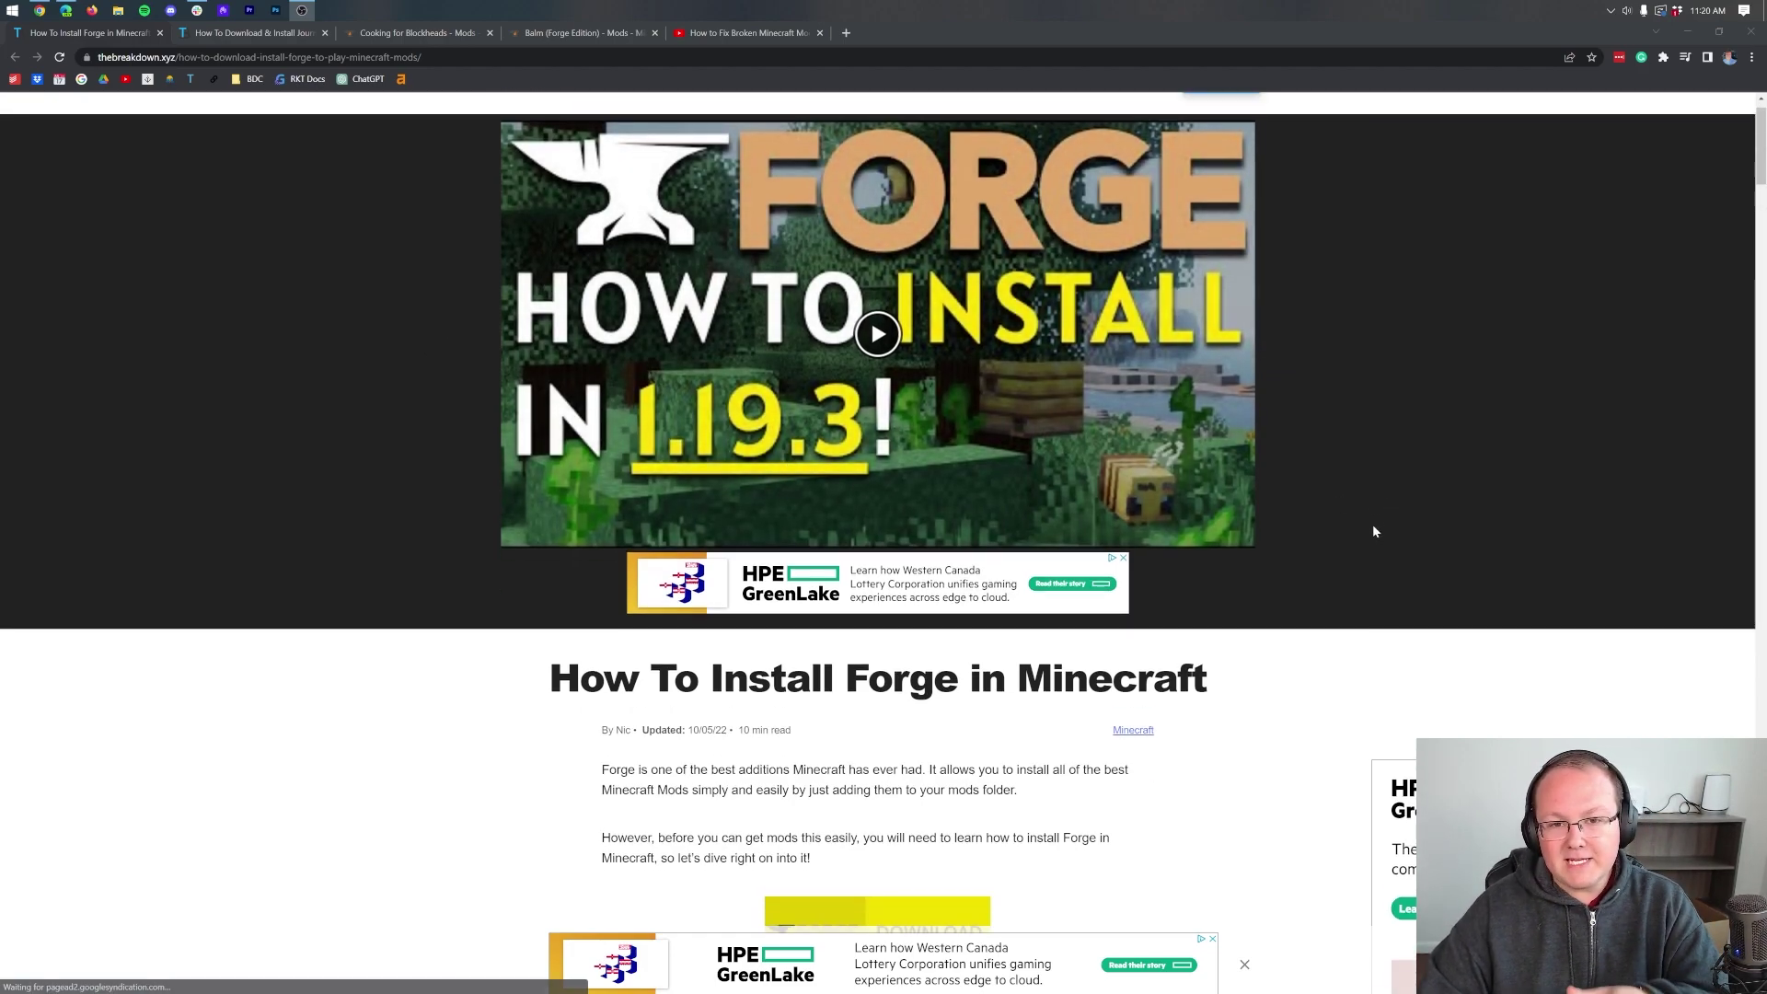
{"action": "scroll", "coordinate": [1374, 531], "scroll_direction": "down", "scroll_amount": 1}
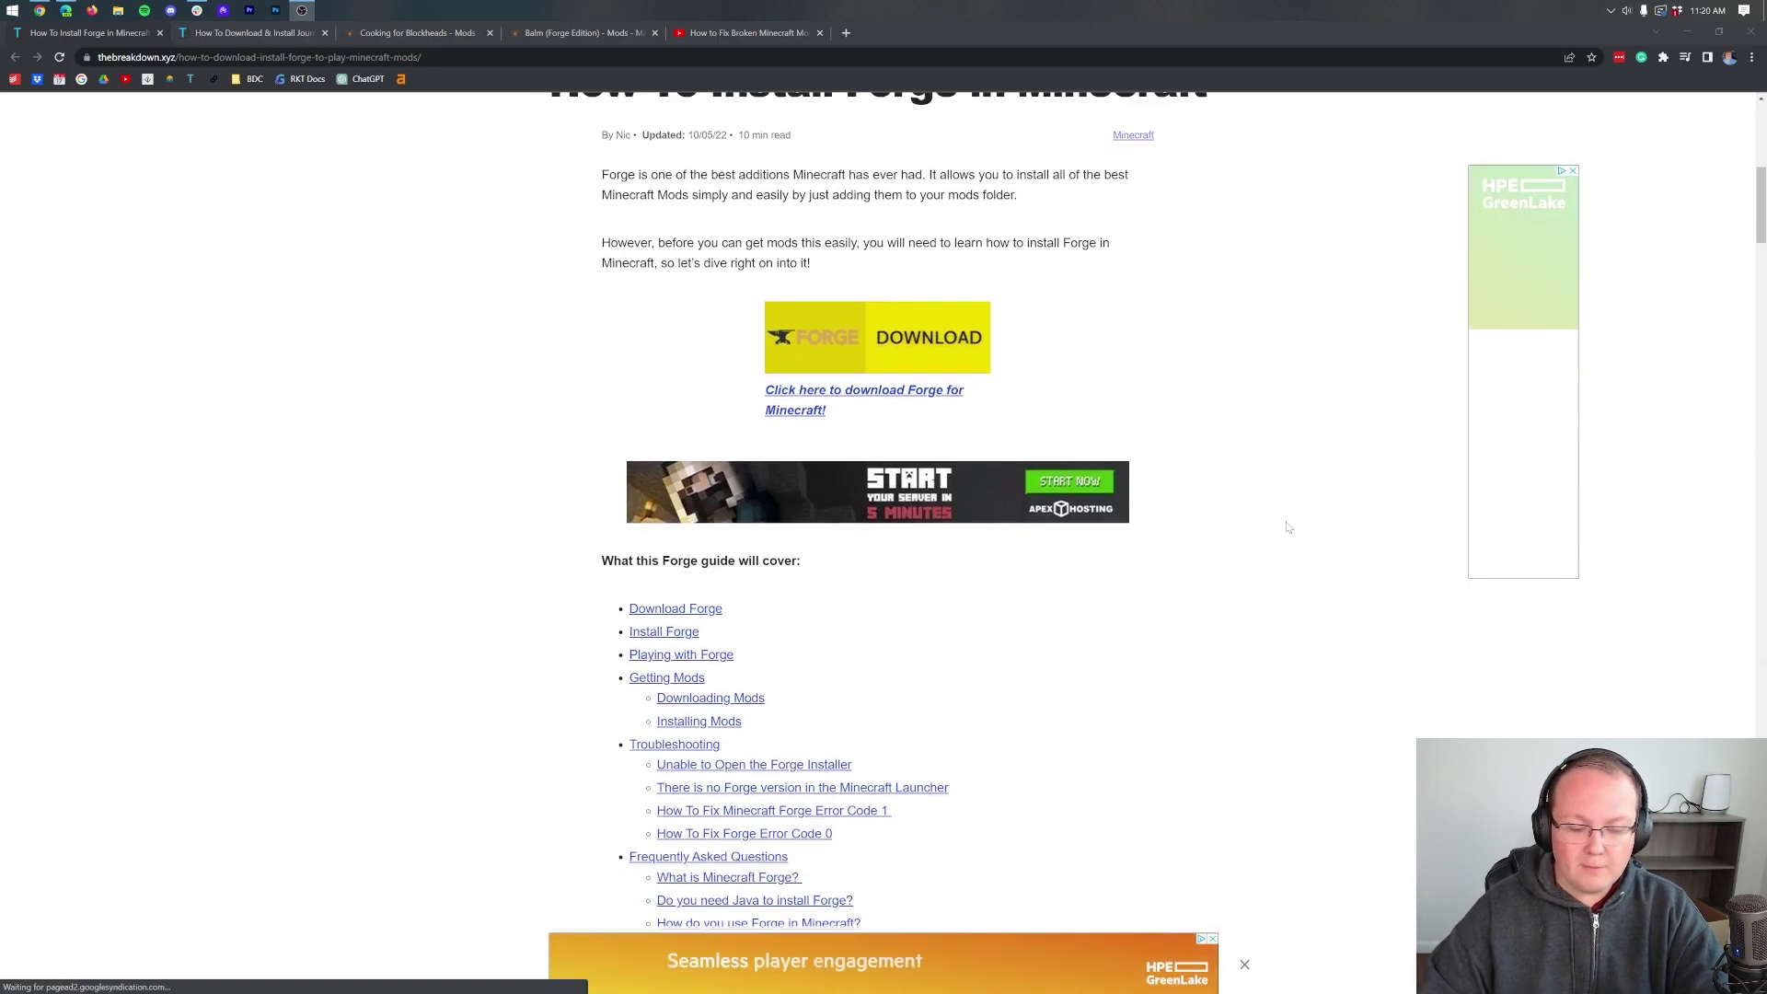
{"action": "scroll", "coordinate": [1288, 527], "scroll_direction": "down", "scroll_amount": 2}
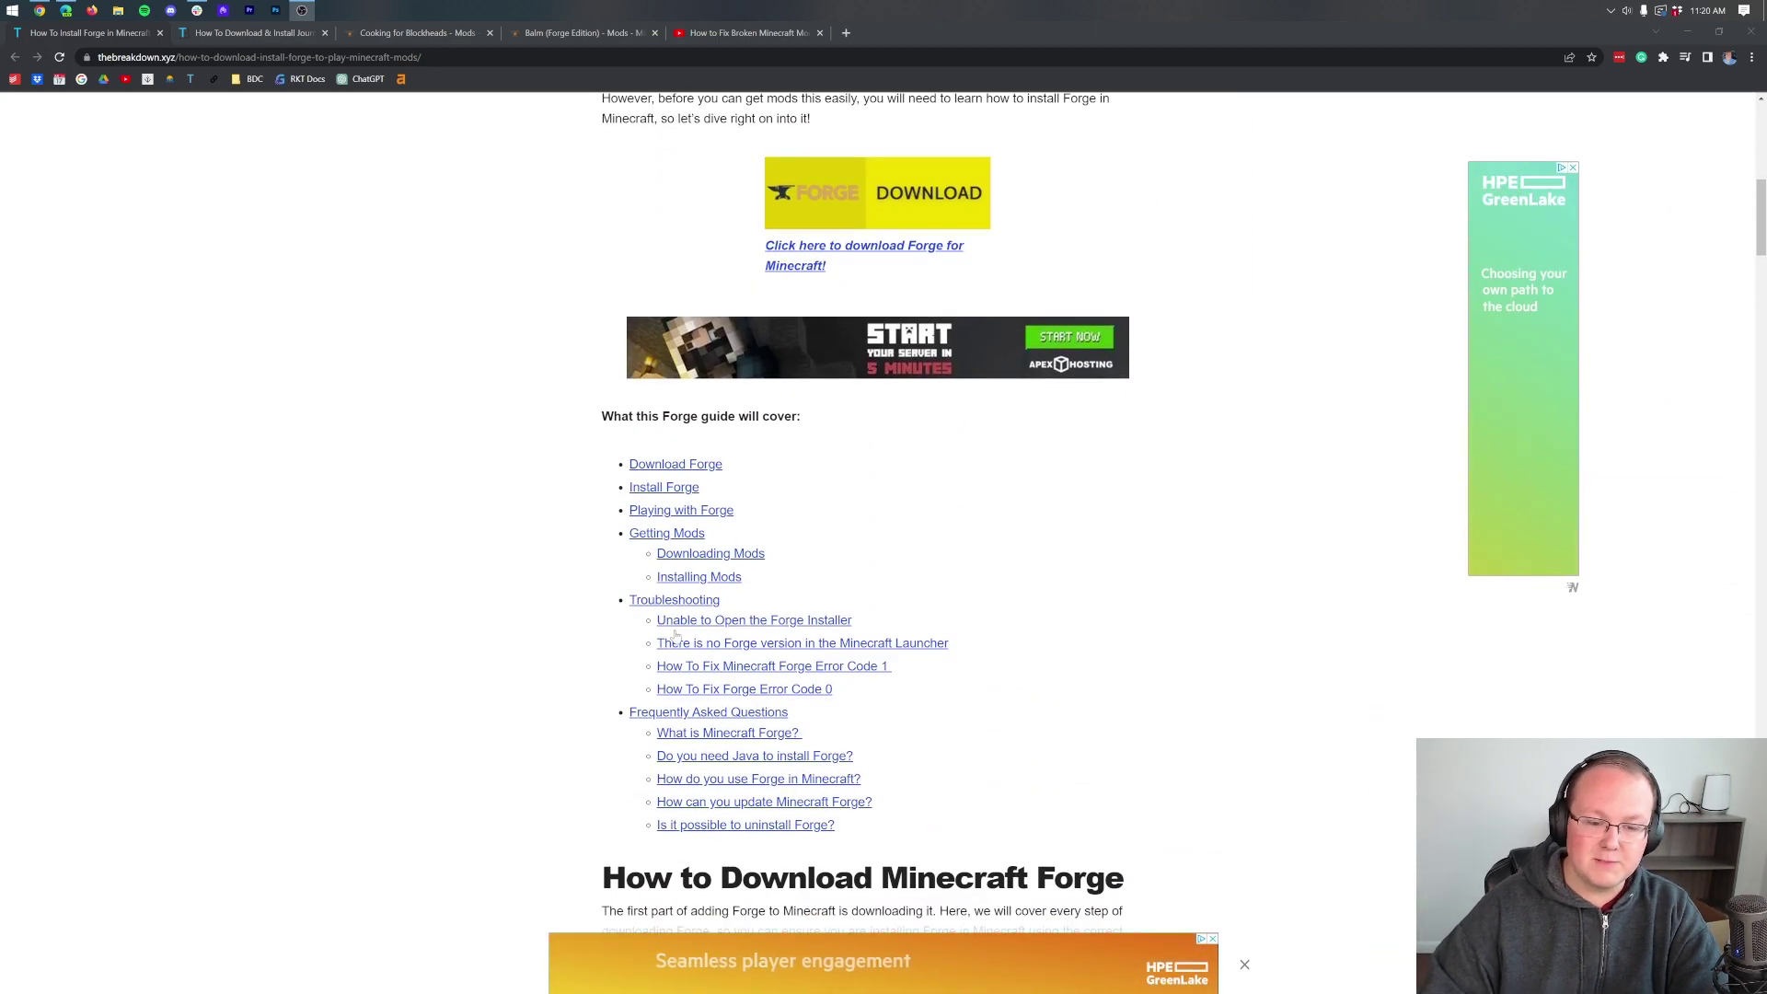
{"action": "scroll", "coordinate": [1176, 589], "scroll_direction": "down", "scroll_amount": 1}
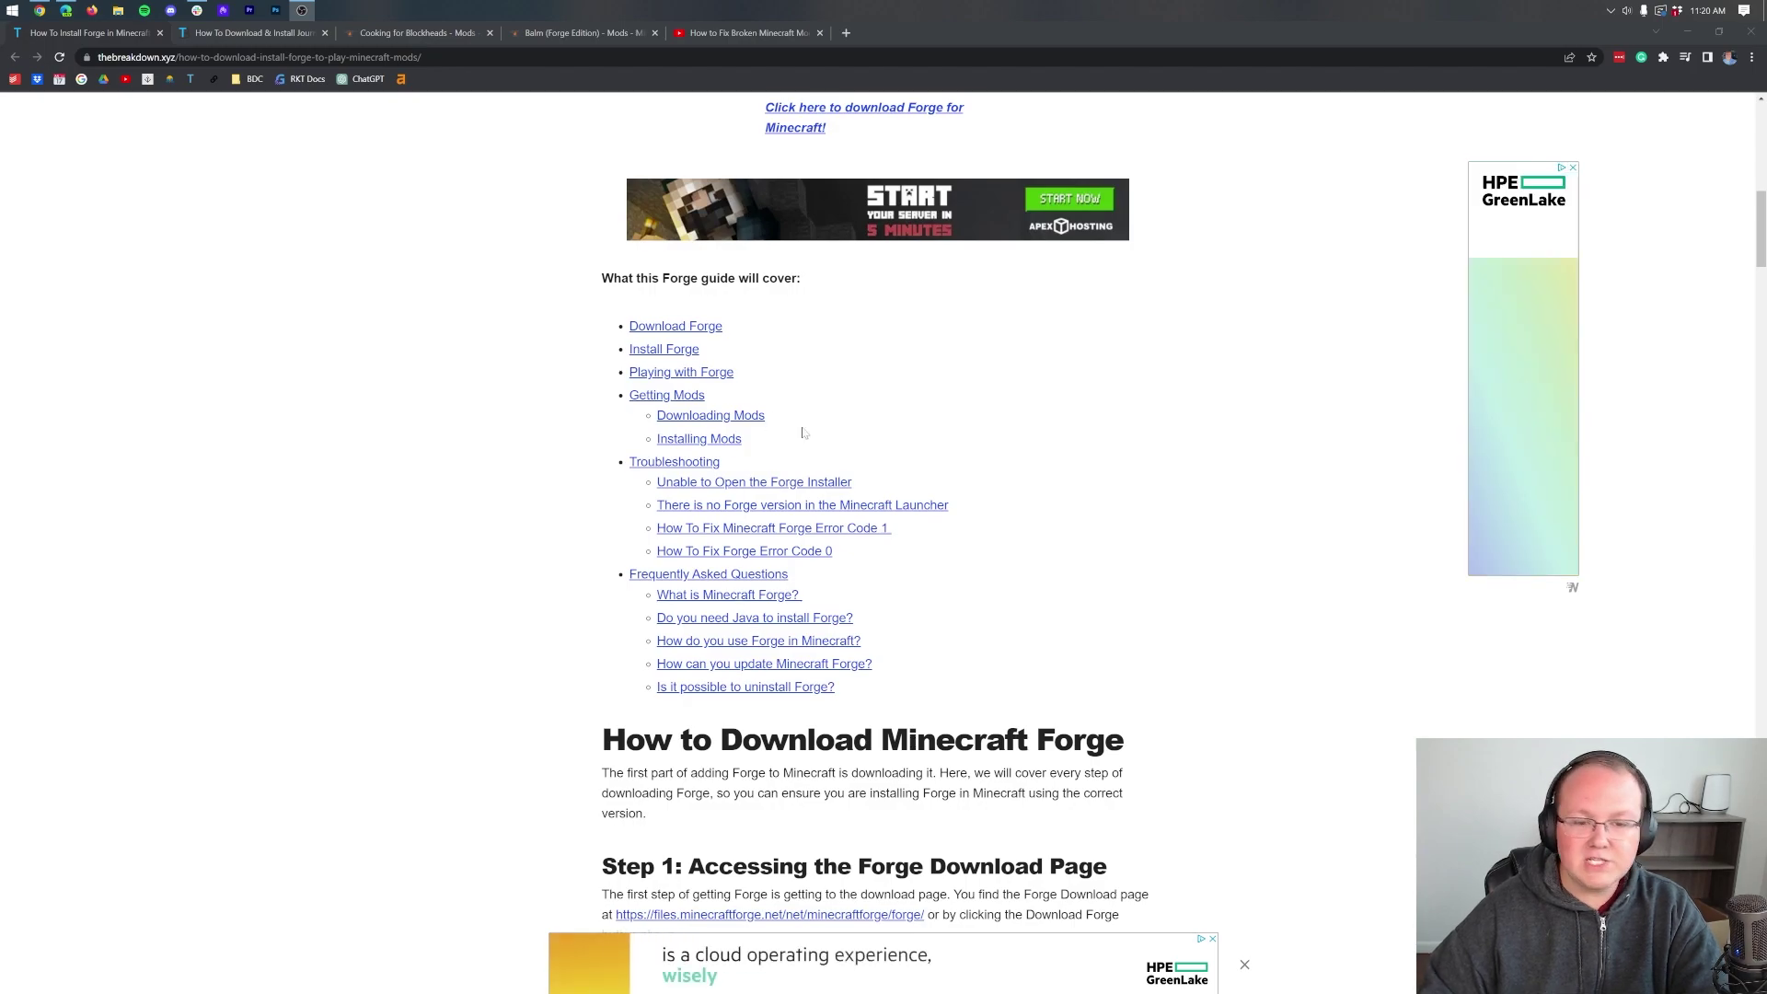
{"action": "scroll", "coordinate": [1187, 529], "scroll_direction": "up", "scroll_amount": 4}
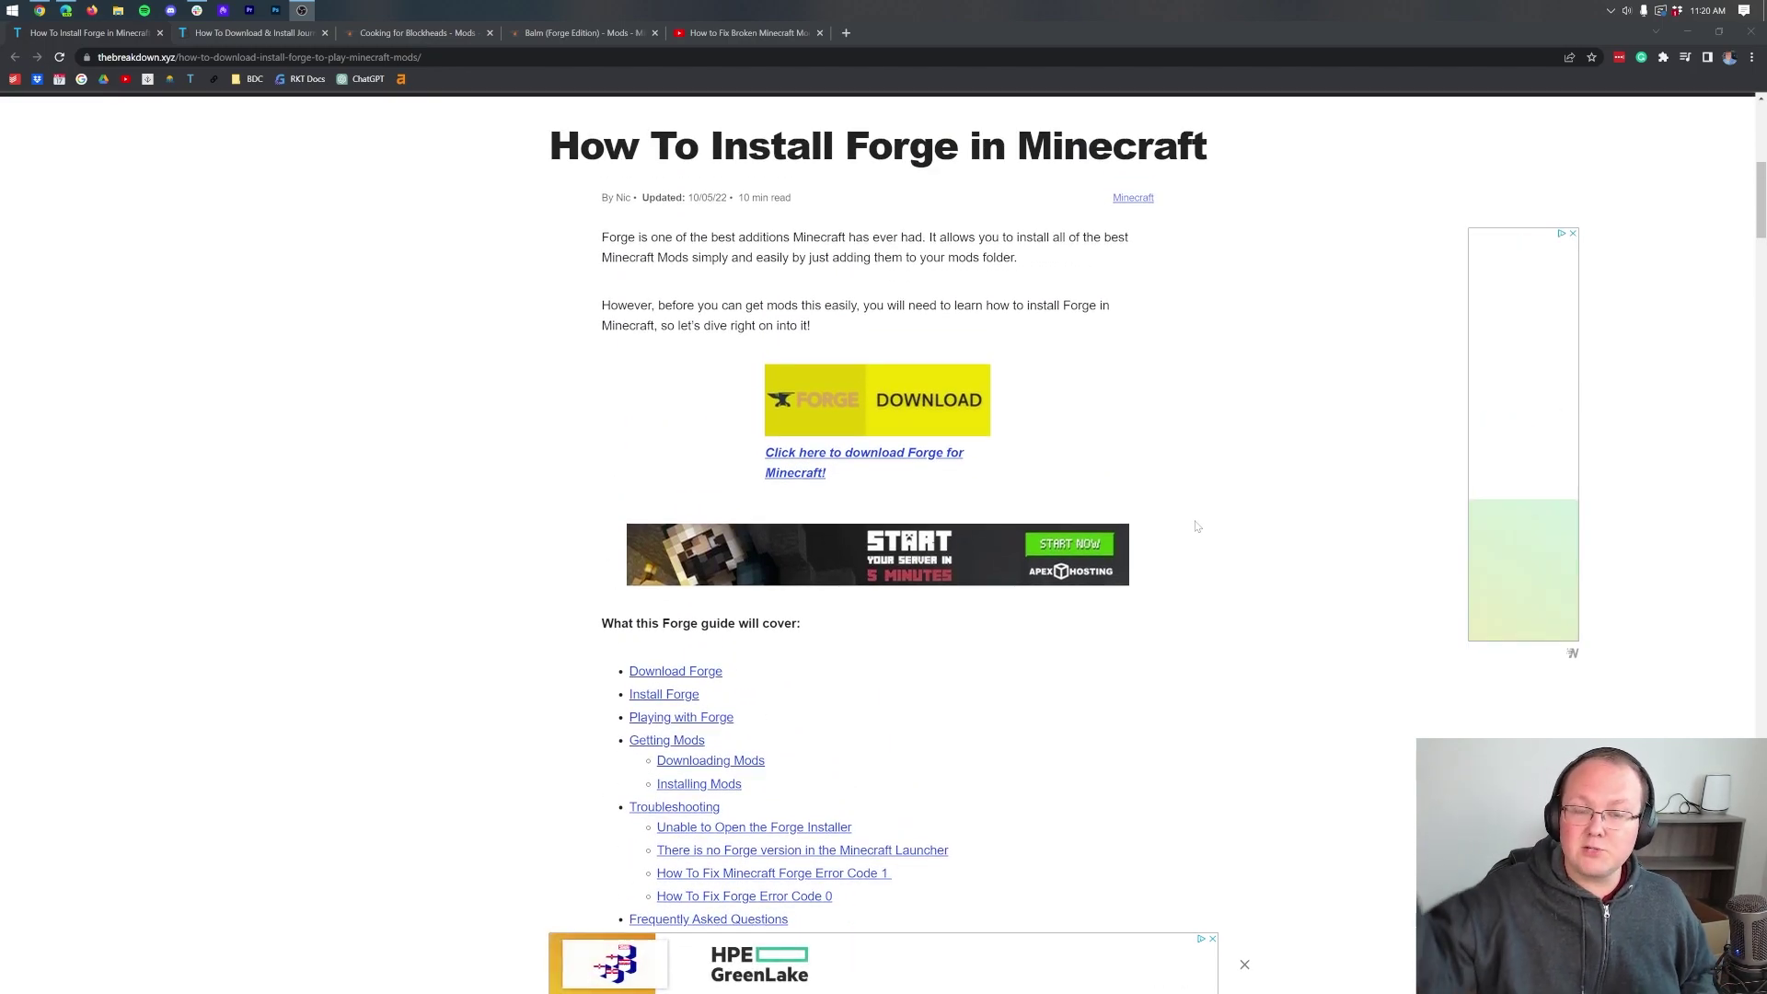
{"action": "scroll", "coordinate": [1198, 526], "scroll_direction": "up", "scroll_amount": 8}
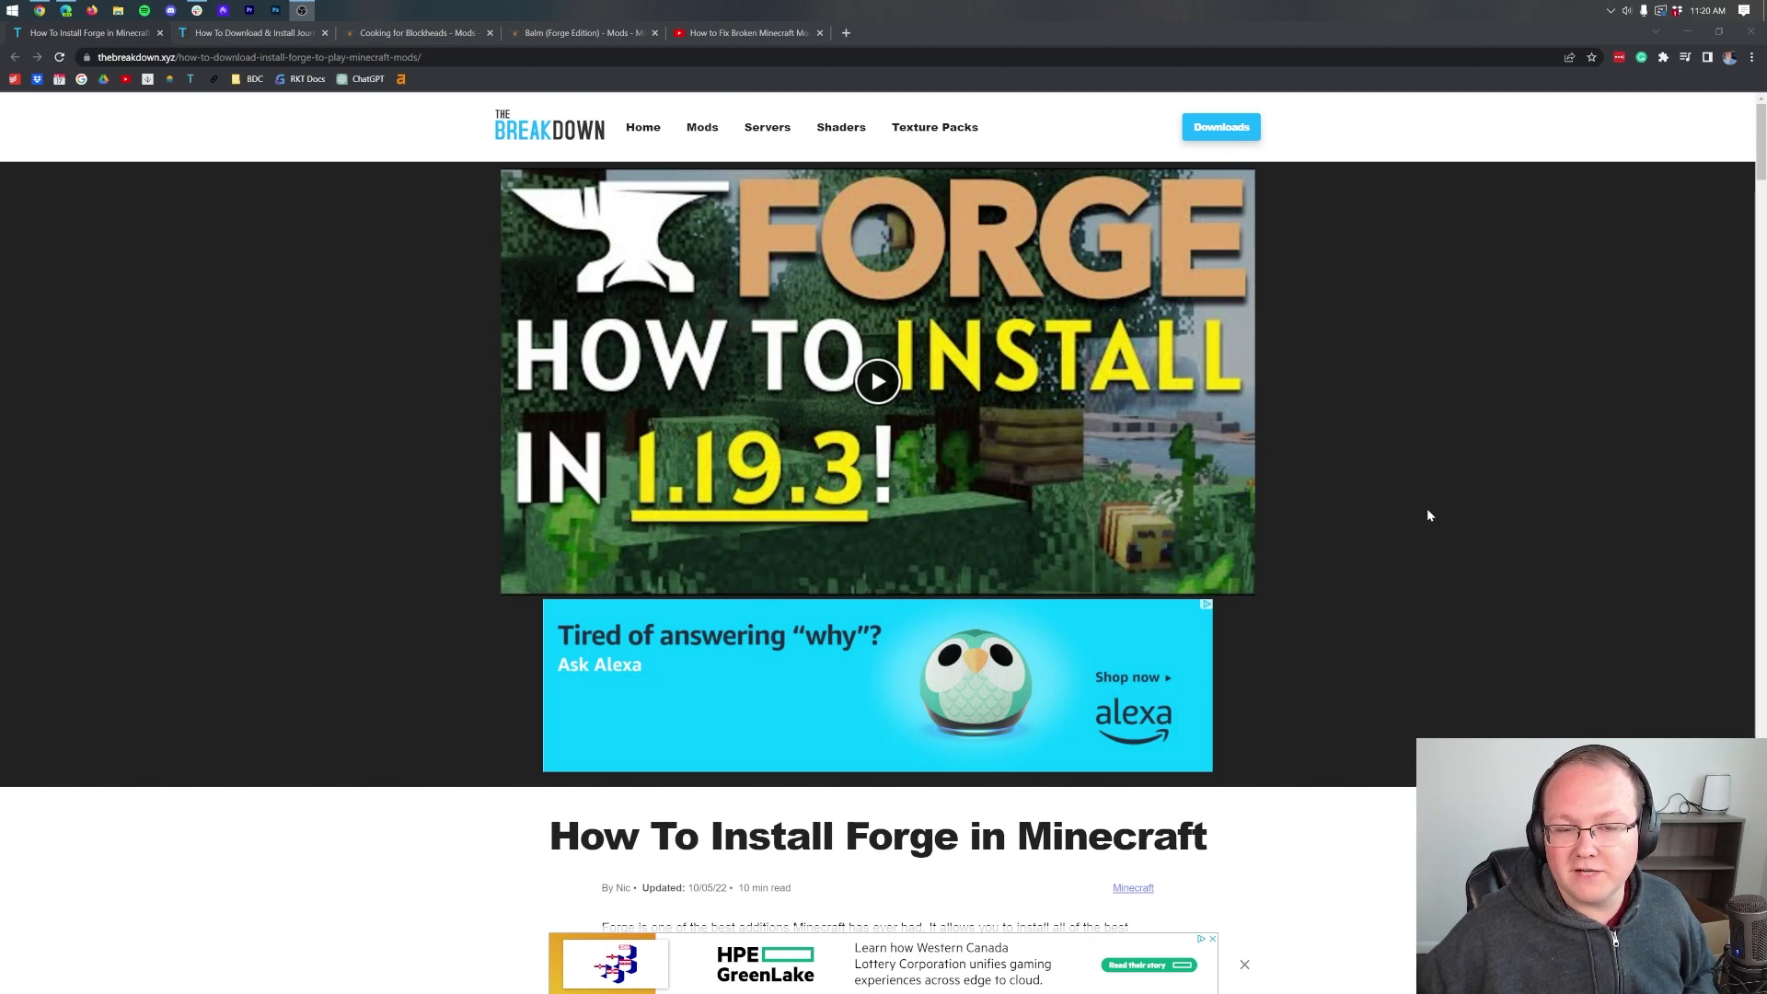
{"action": "scroll", "coordinate": [1412, 543], "scroll_direction": "down", "scroll_amount": 4}
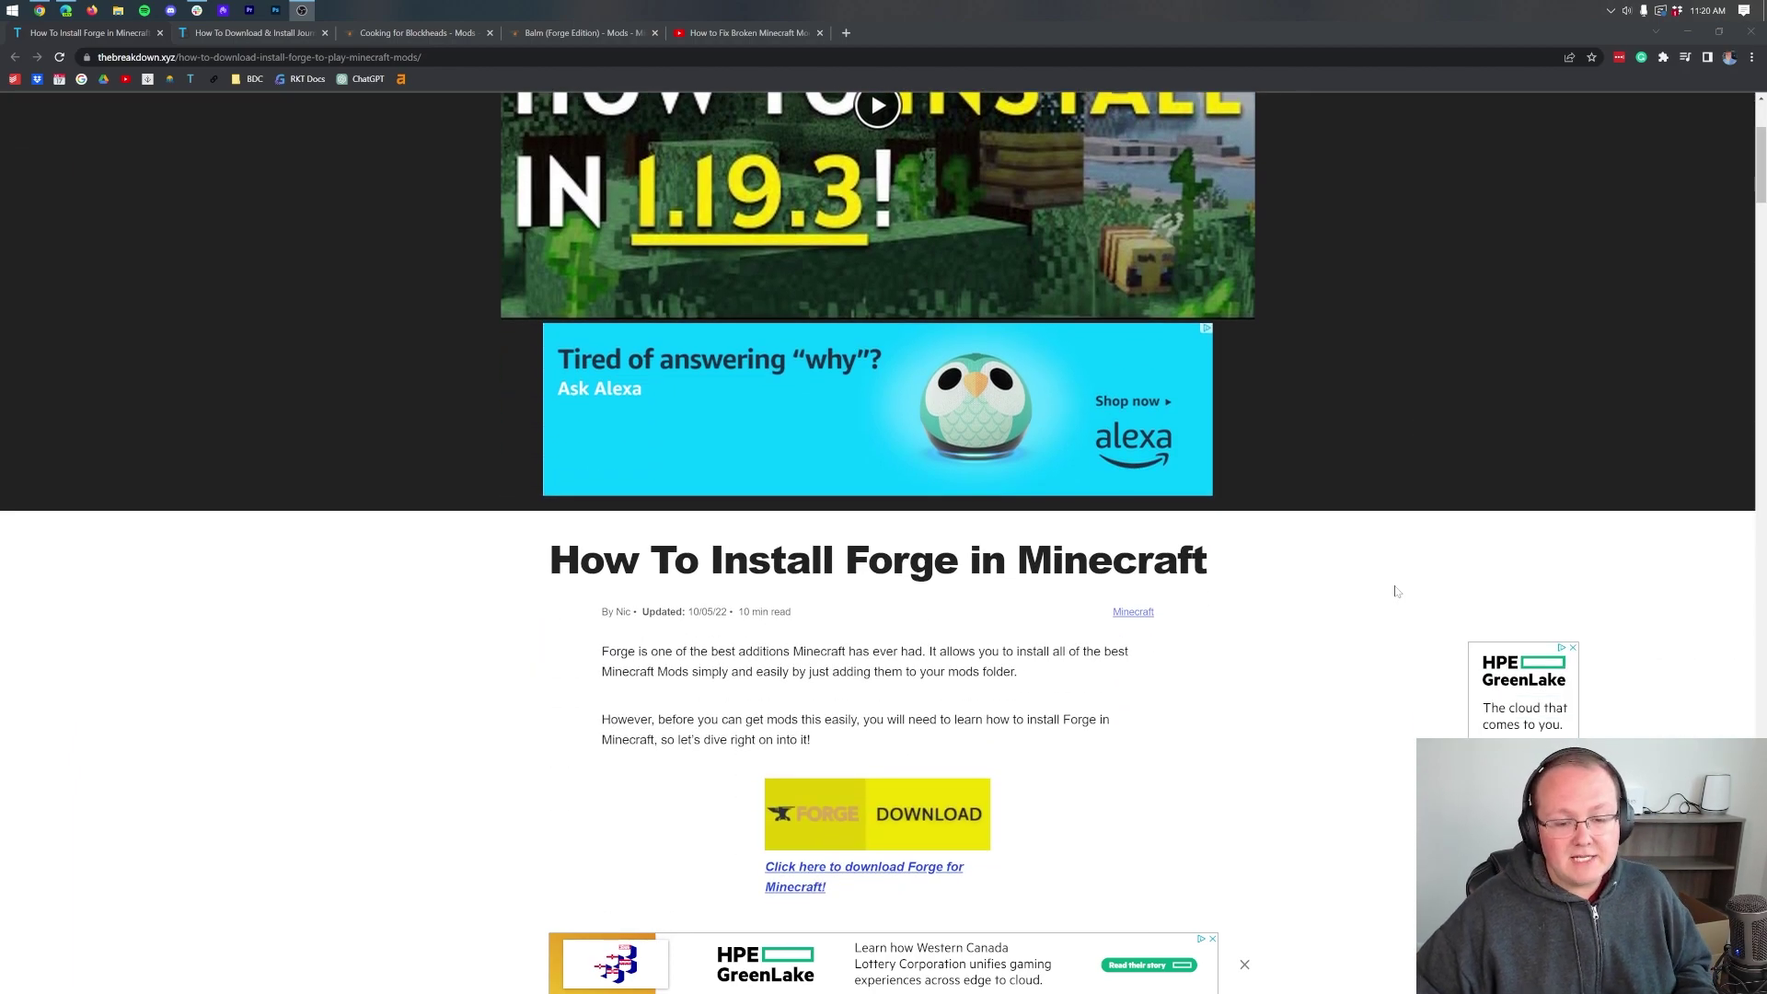
{"action": "scroll", "coordinate": [1010, 614], "scroll_direction": "down", "scroll_amount": 12}
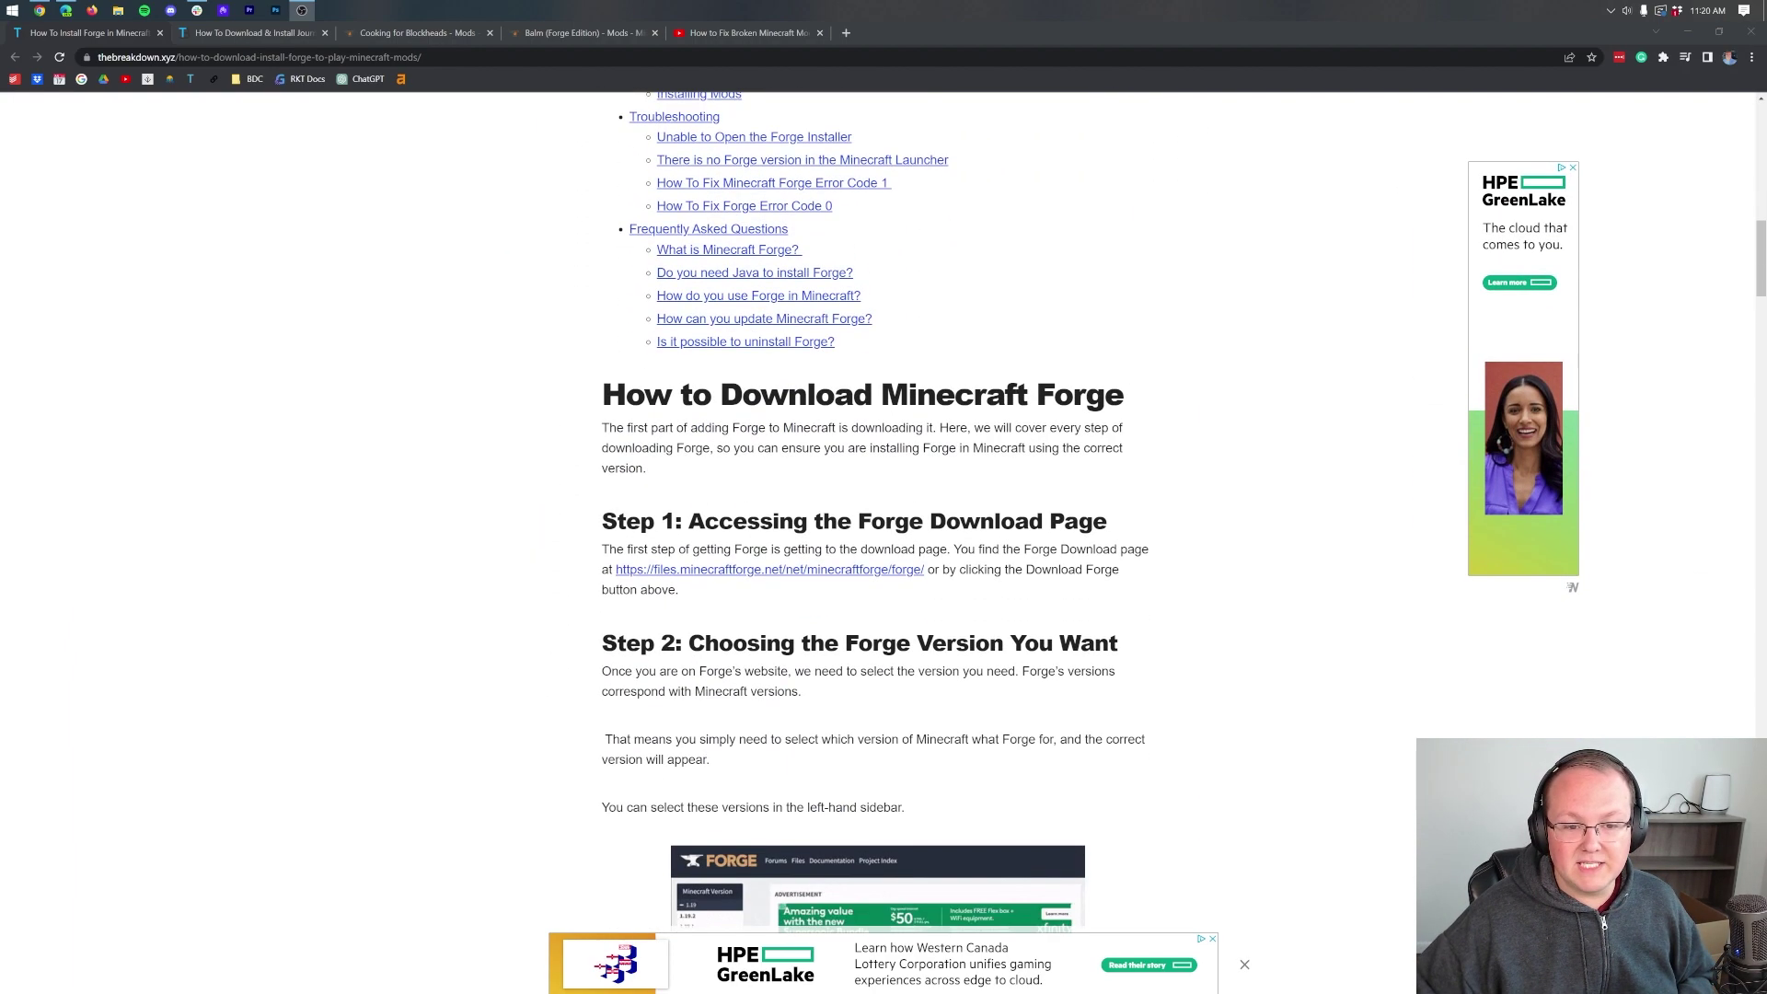
{"action": "scroll", "coordinate": [702, 688], "scroll_direction": "down", "scroll_amount": 7}
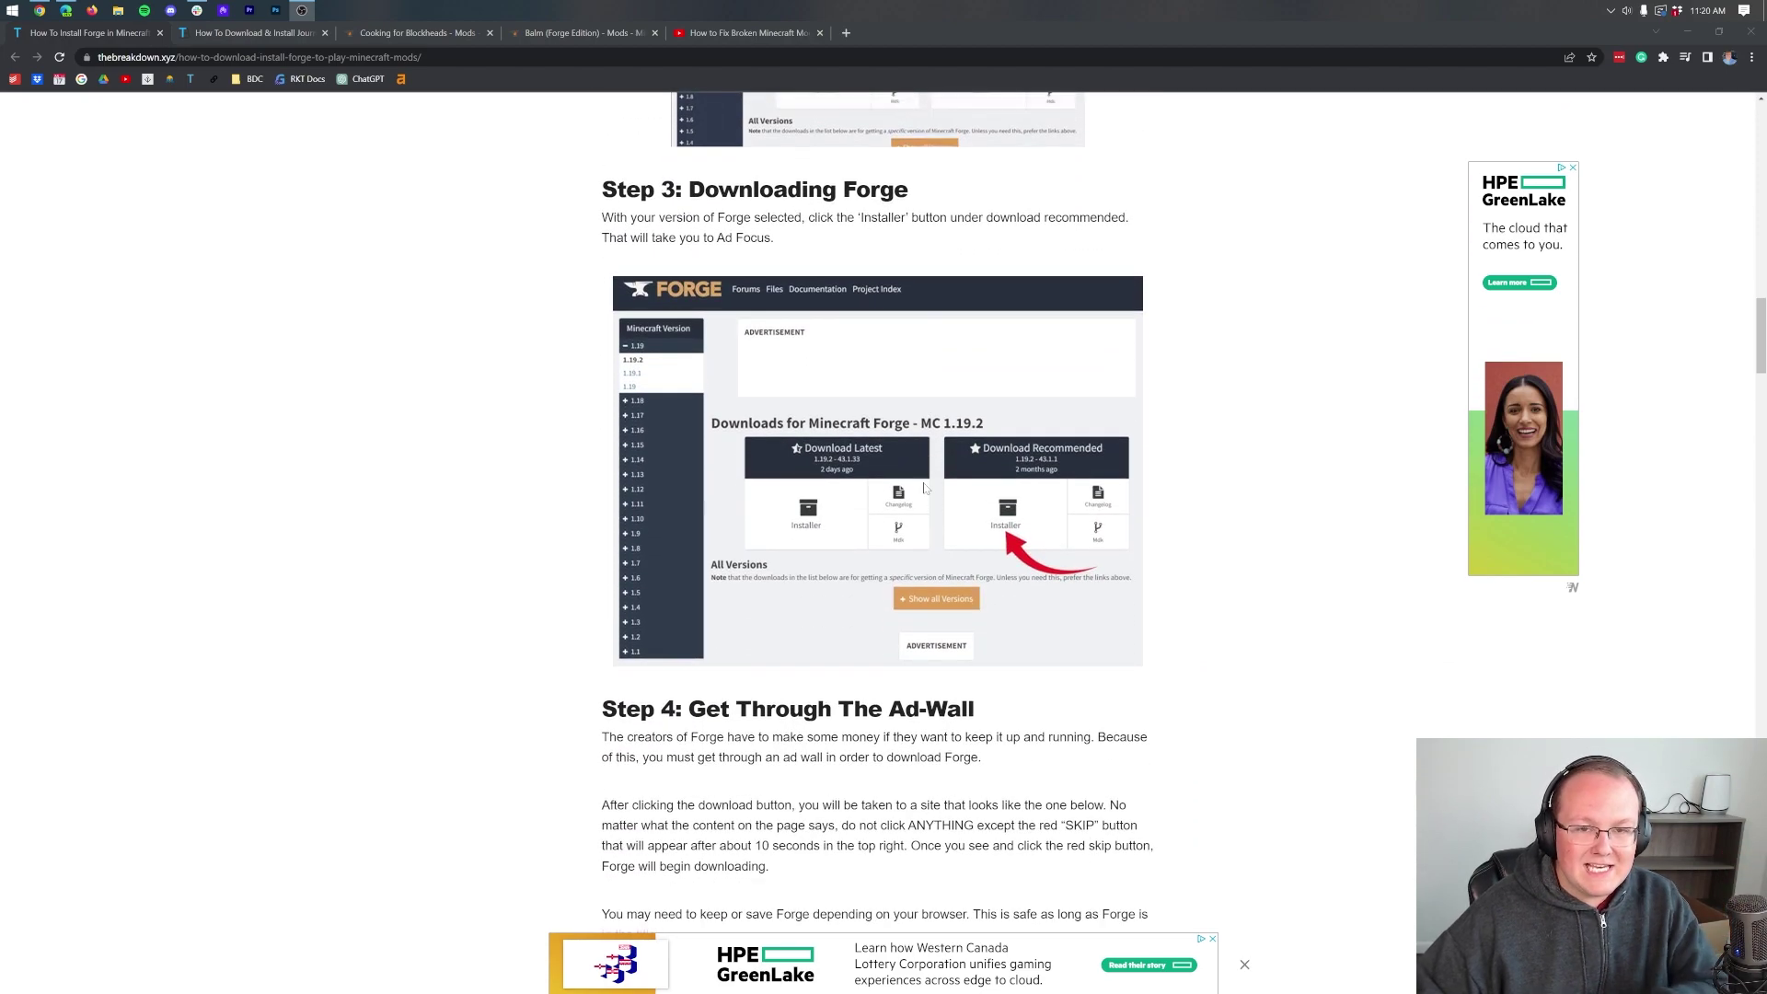
{"action": "scroll", "coordinate": [925, 489], "scroll_direction": "down", "scroll_amount": 1}
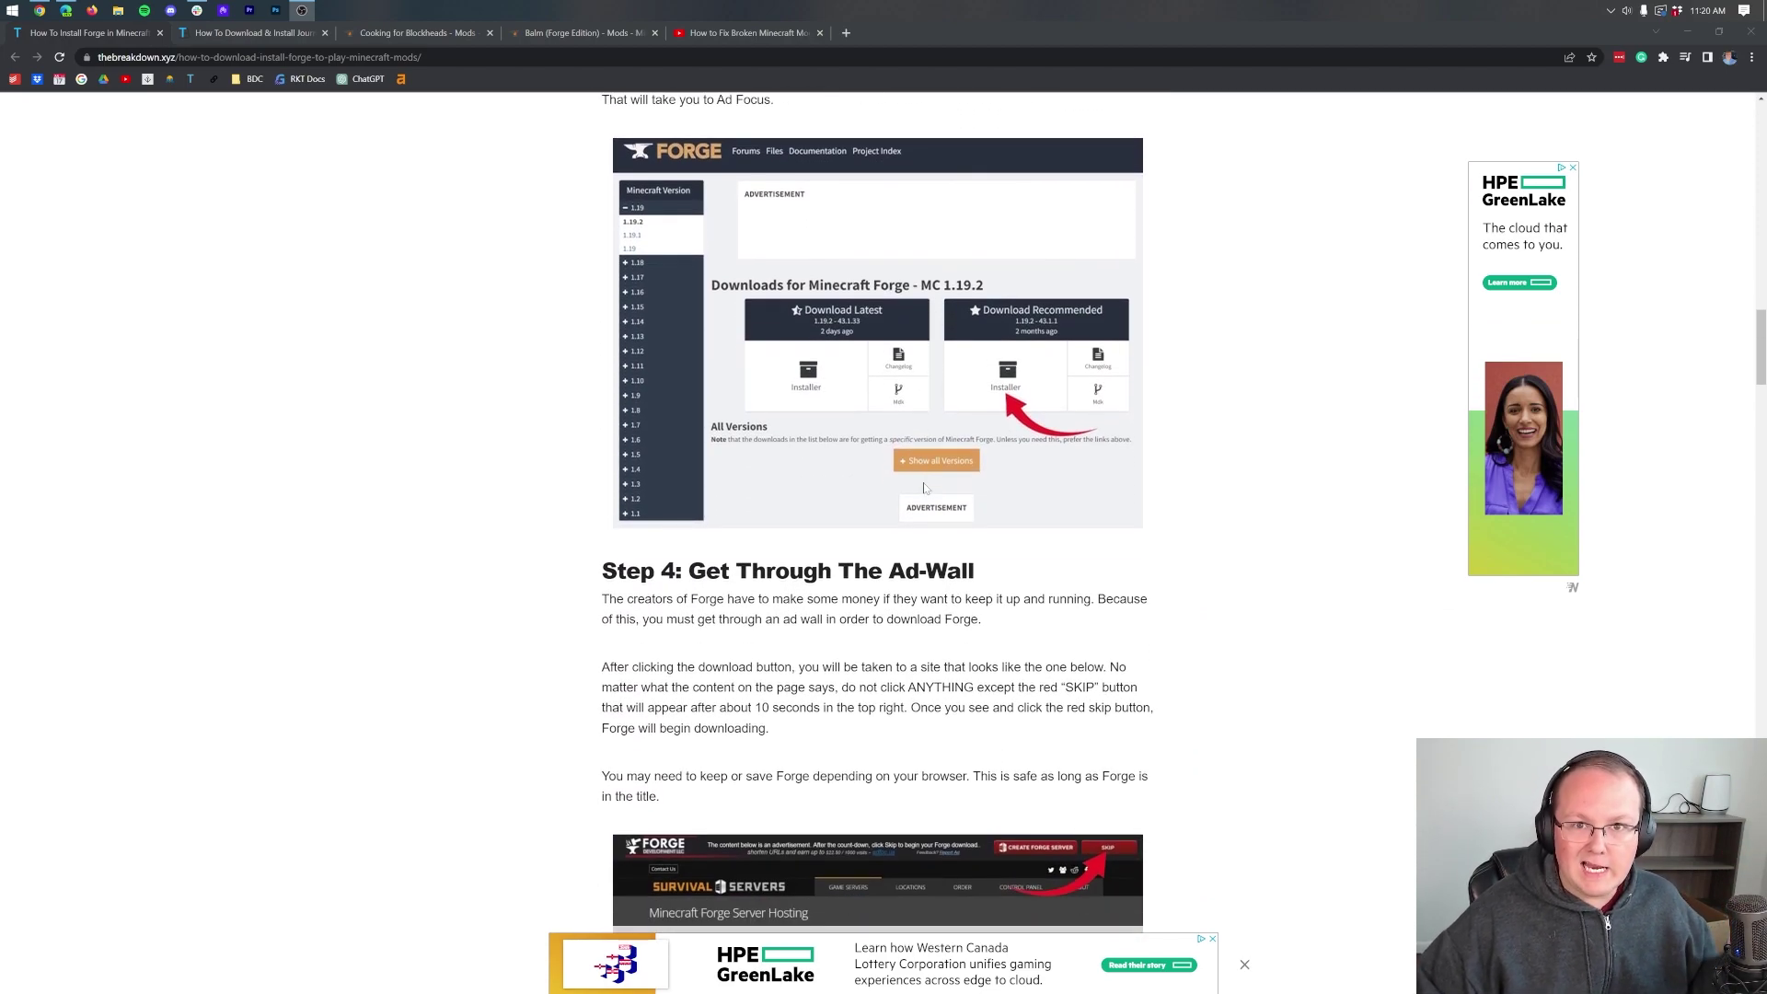
{"action": "scroll", "coordinate": [925, 489], "scroll_direction": "down", "scroll_amount": 20}
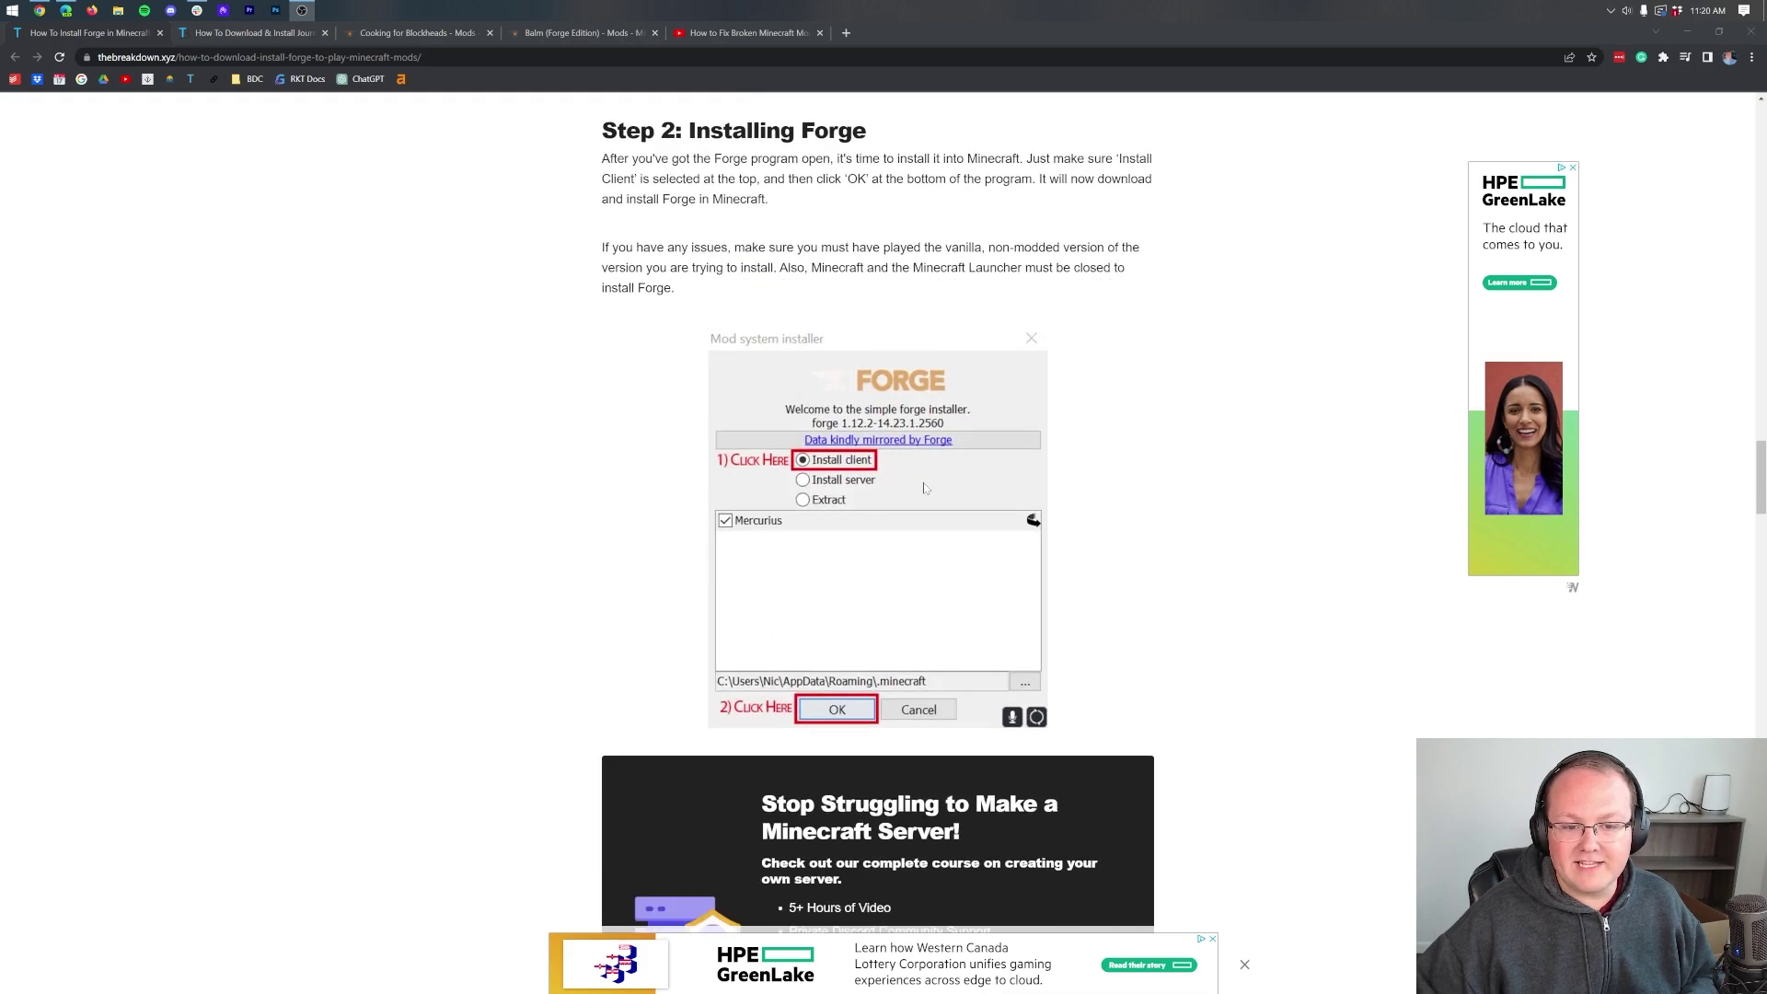
{"action": "scroll", "coordinate": [925, 493], "scroll_direction": "down", "scroll_amount": 20}
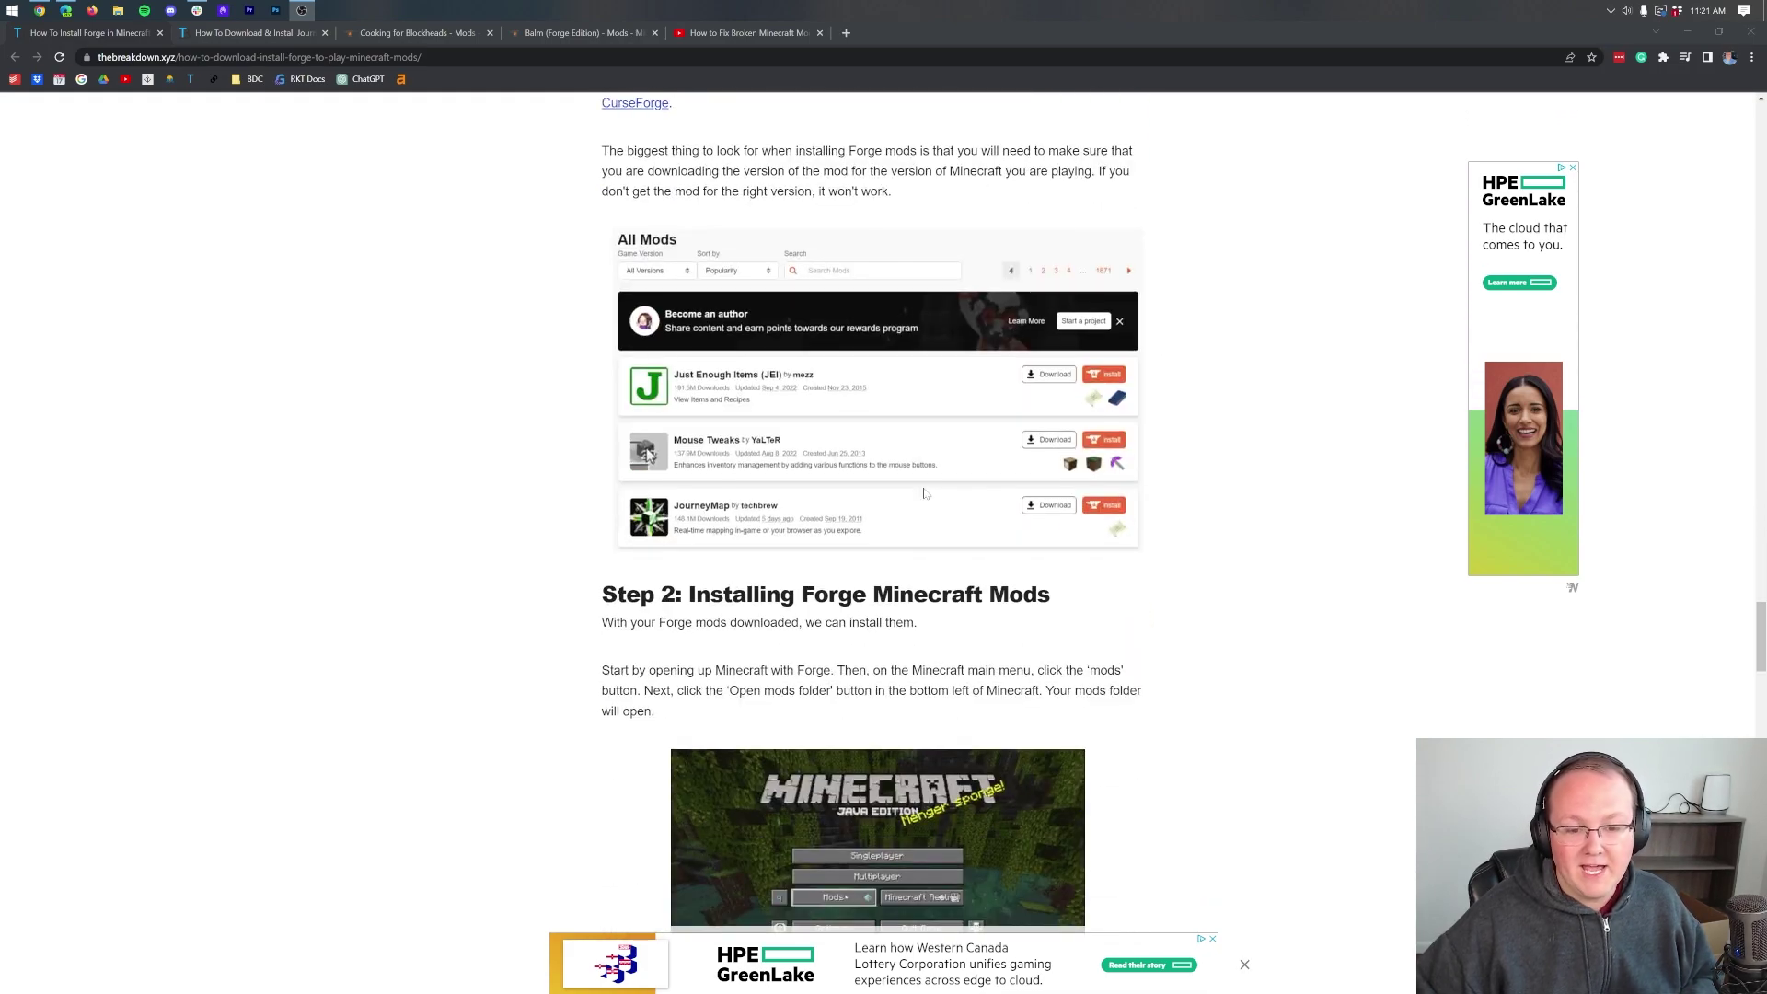
{"action": "scroll", "coordinate": [926, 494], "scroll_direction": "up", "scroll_amount": 5}
{"action": "scroll", "coordinate": [1025, 702], "scroll_direction": "up", "scroll_amount": 20}
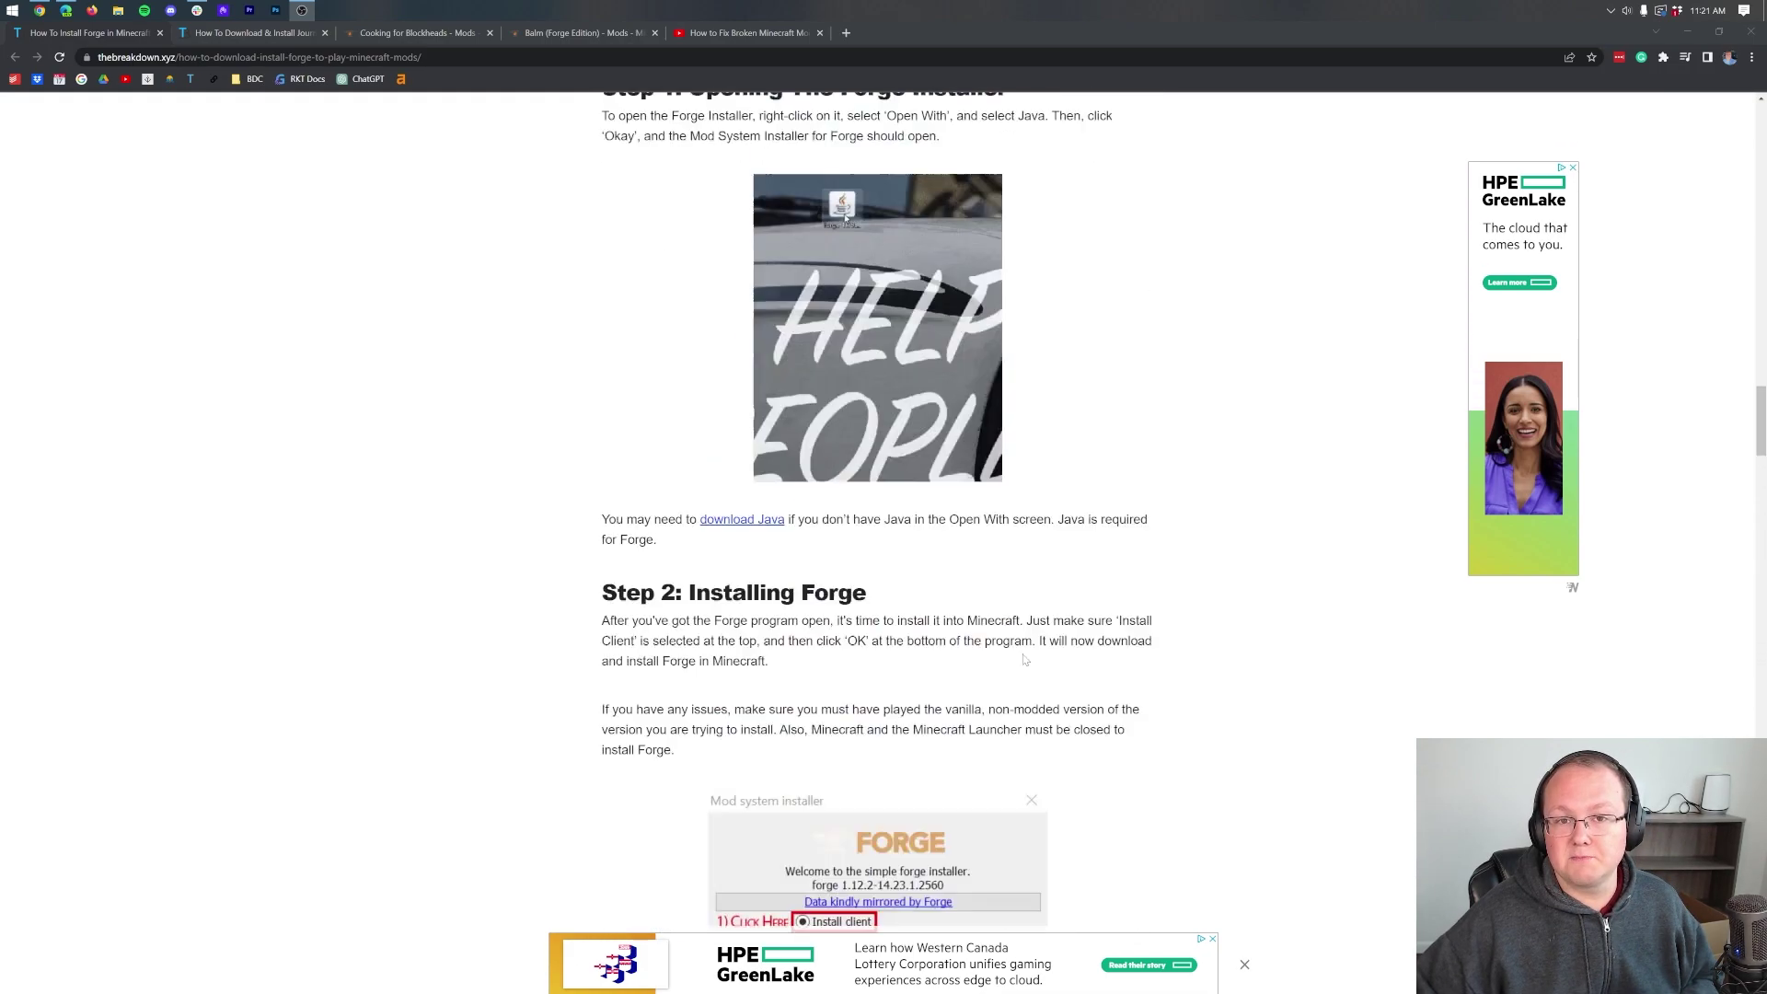
{"action": "scroll", "coordinate": [1290, 646], "scroll_direction": "up", "scroll_amount": 1}
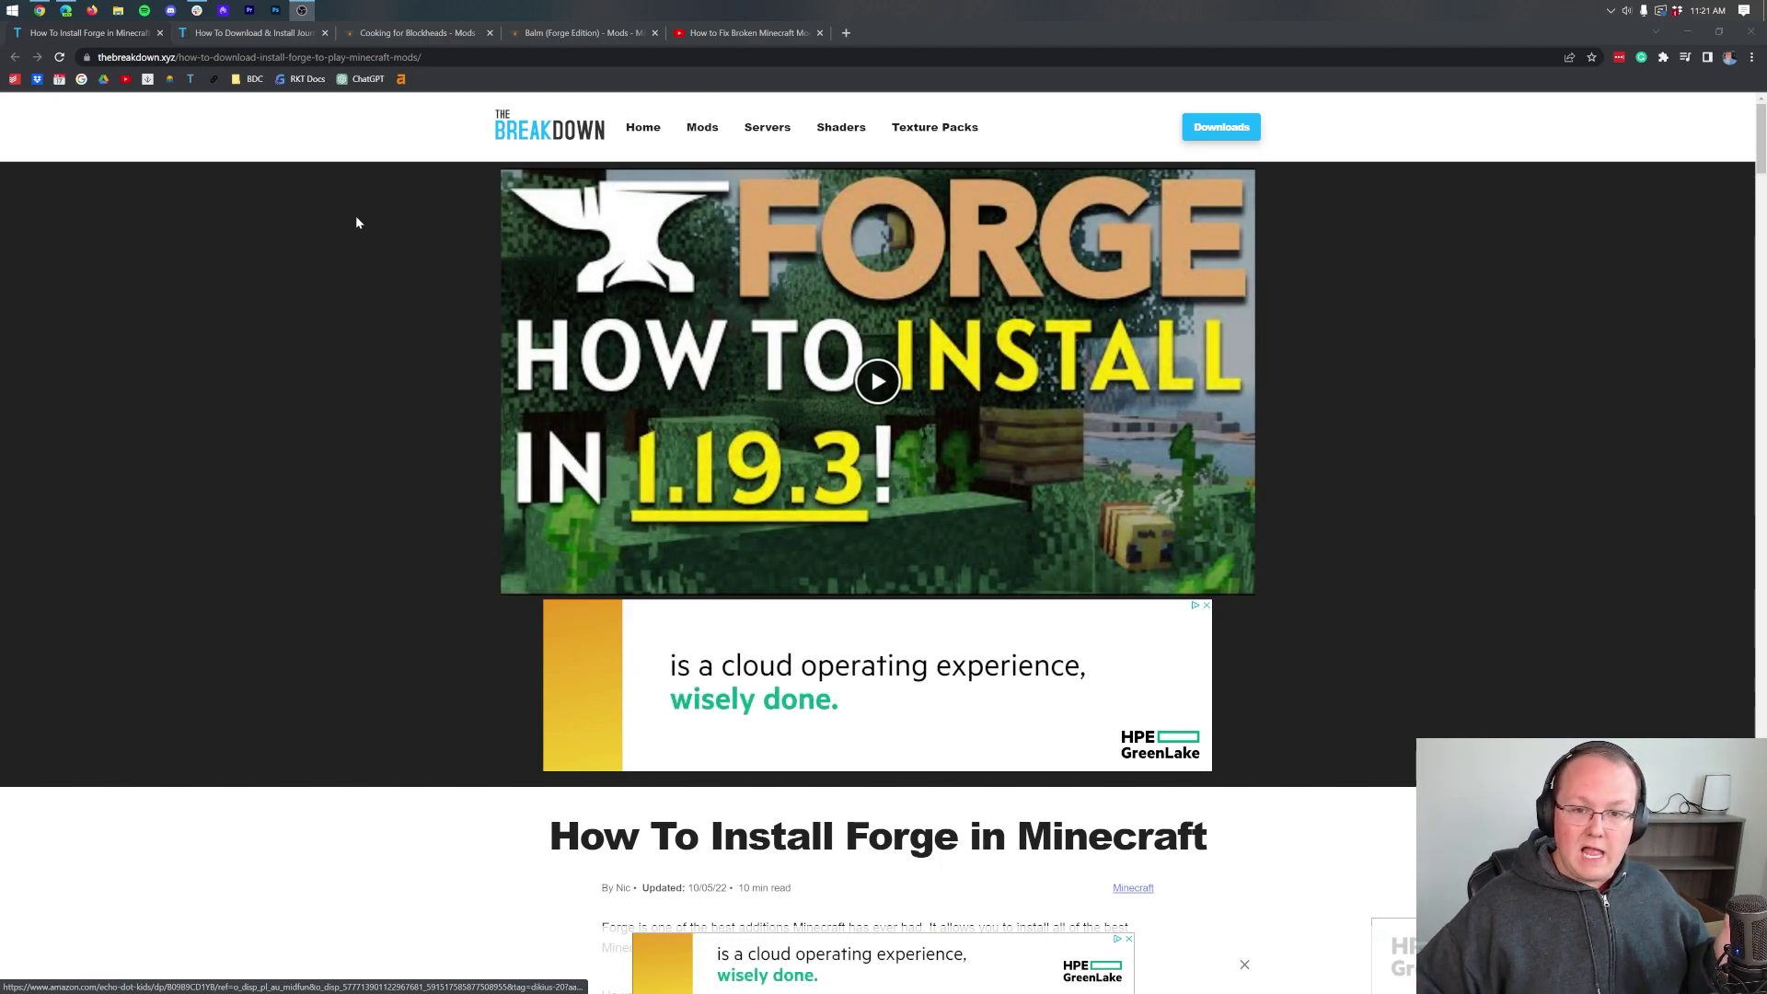
Step: Look over the already opened pages for JourneyMap, Cooking for Blockheads and Balm (Forge Edition)
{"action": "left_click", "coordinate": [236, 37]}
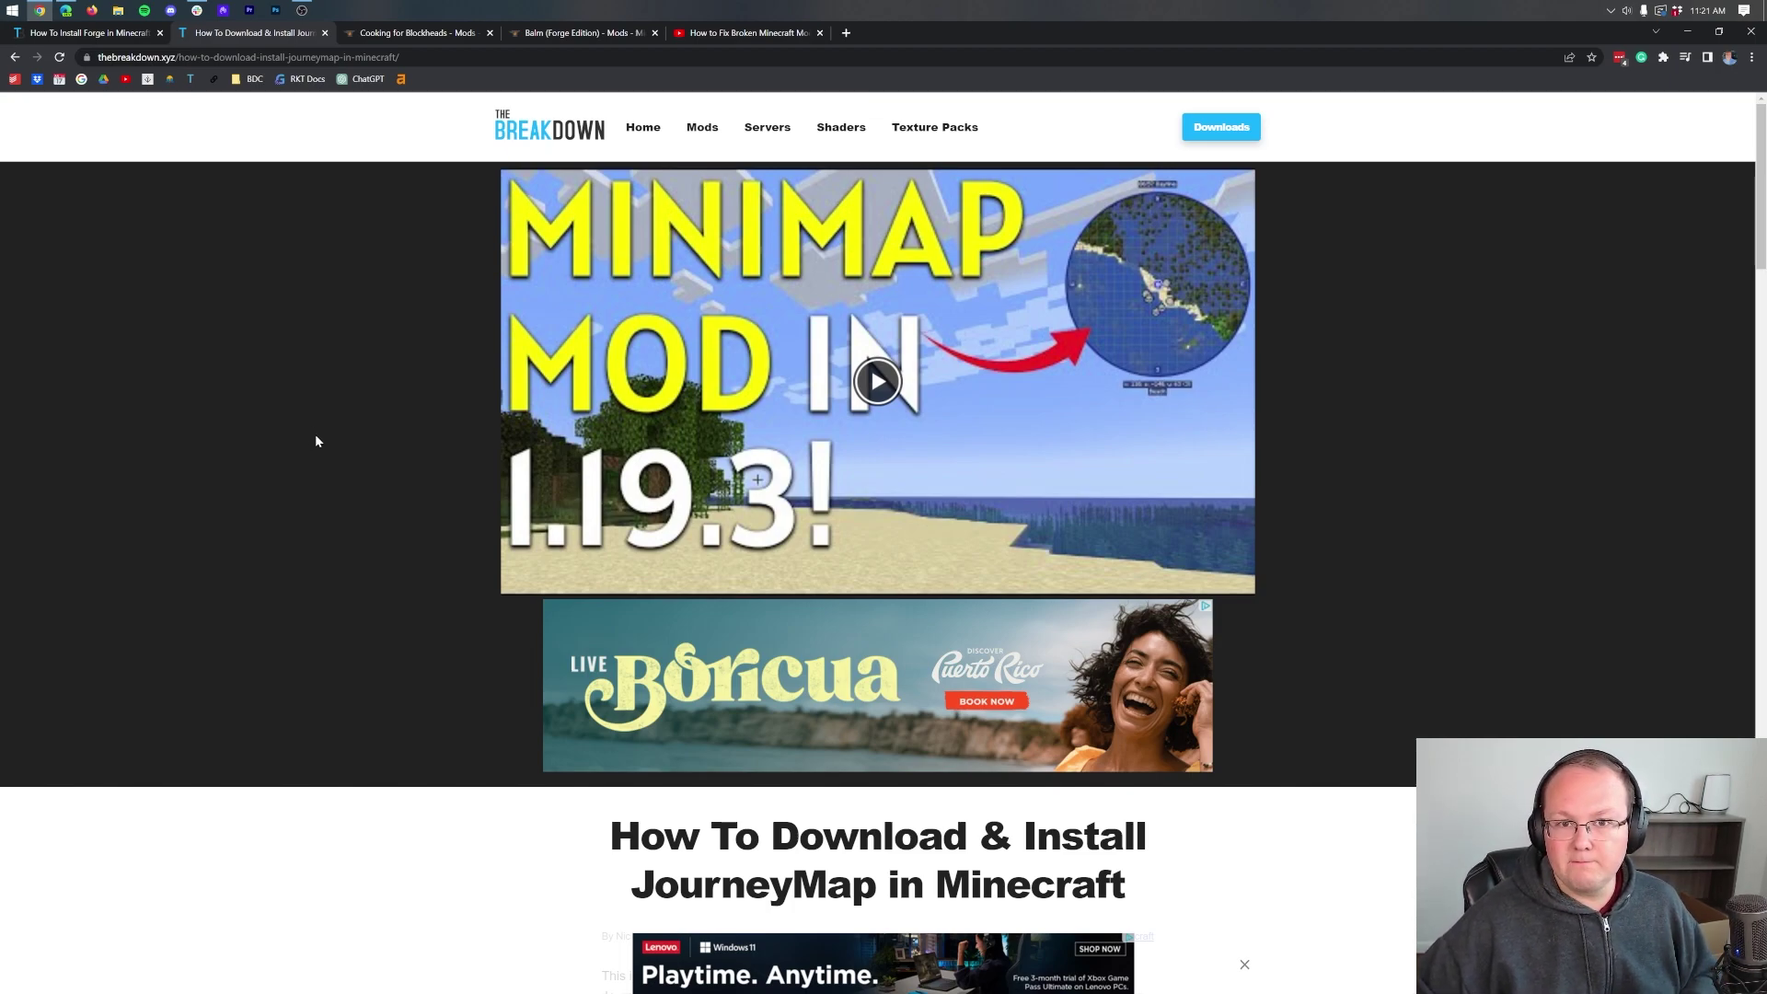
{"action": "left_click", "coordinate": [460, 41]}
{"action": "left_click", "coordinate": [562, 39]}
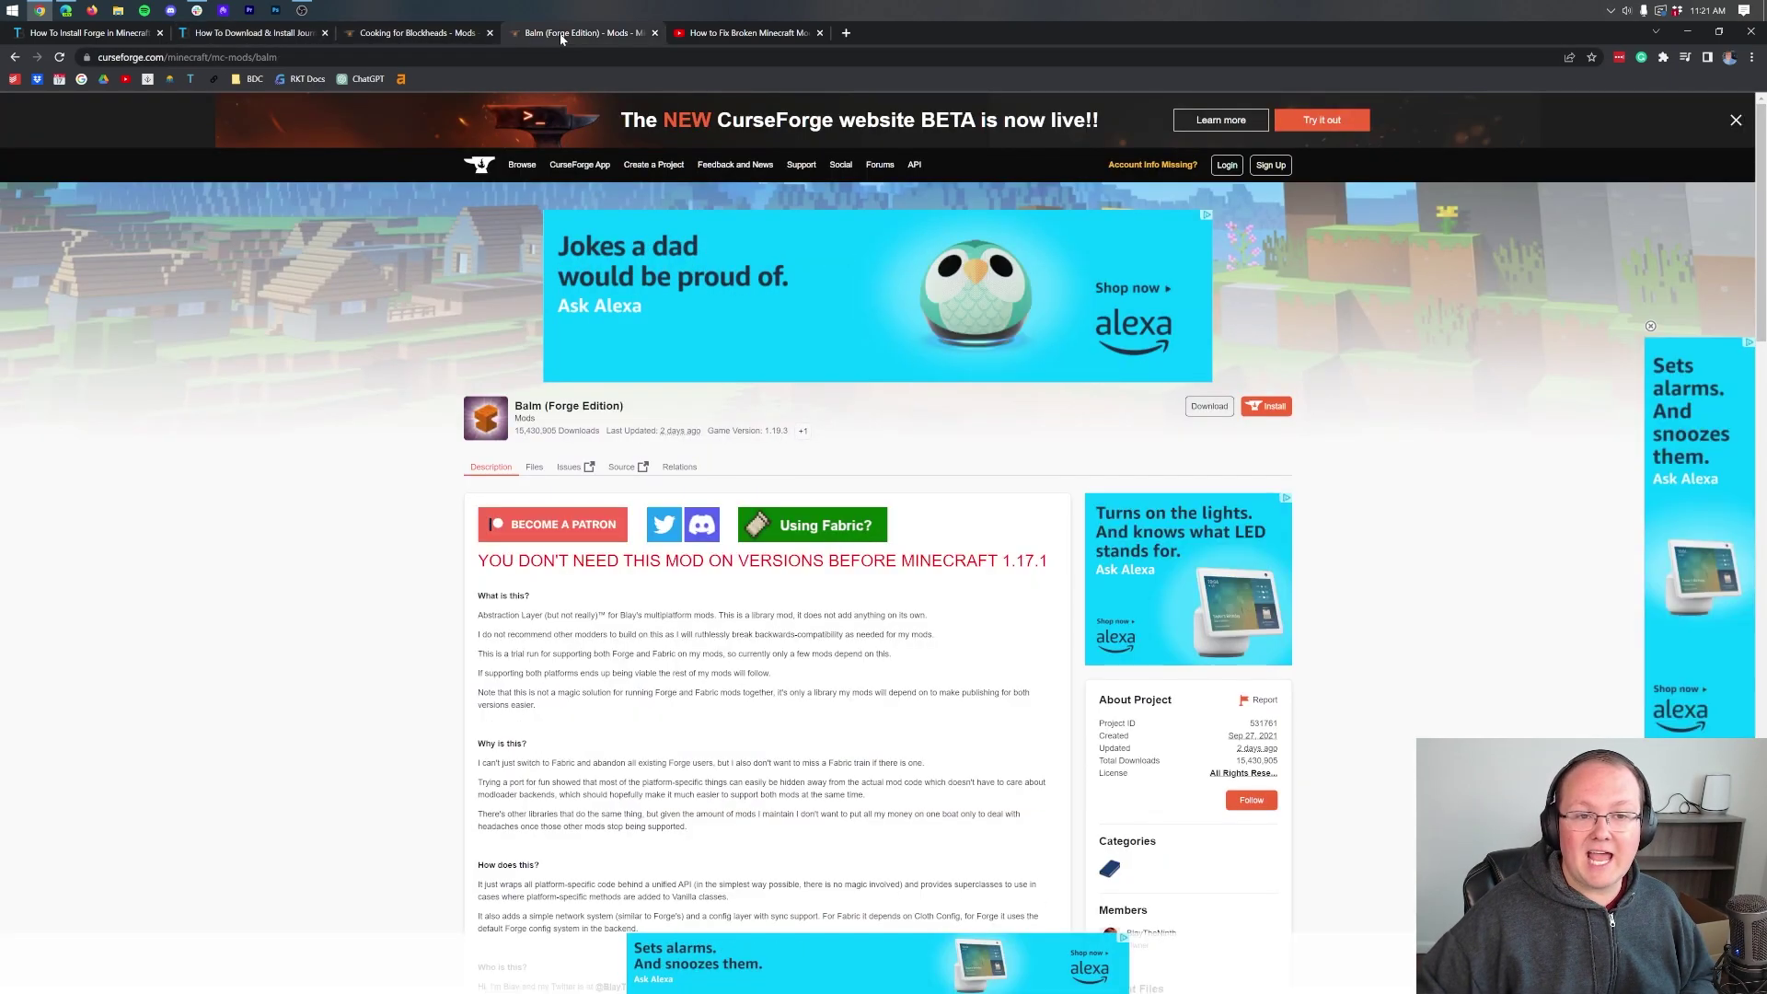
Step: Go back to the JourneyMap installation guide and follow its download link to the mod's CurseForge page
{"action": "left_click", "coordinate": [257, 35]}
{"action": "scroll", "coordinate": [440, 470], "scroll_direction": "down", "scroll_amount": 5}
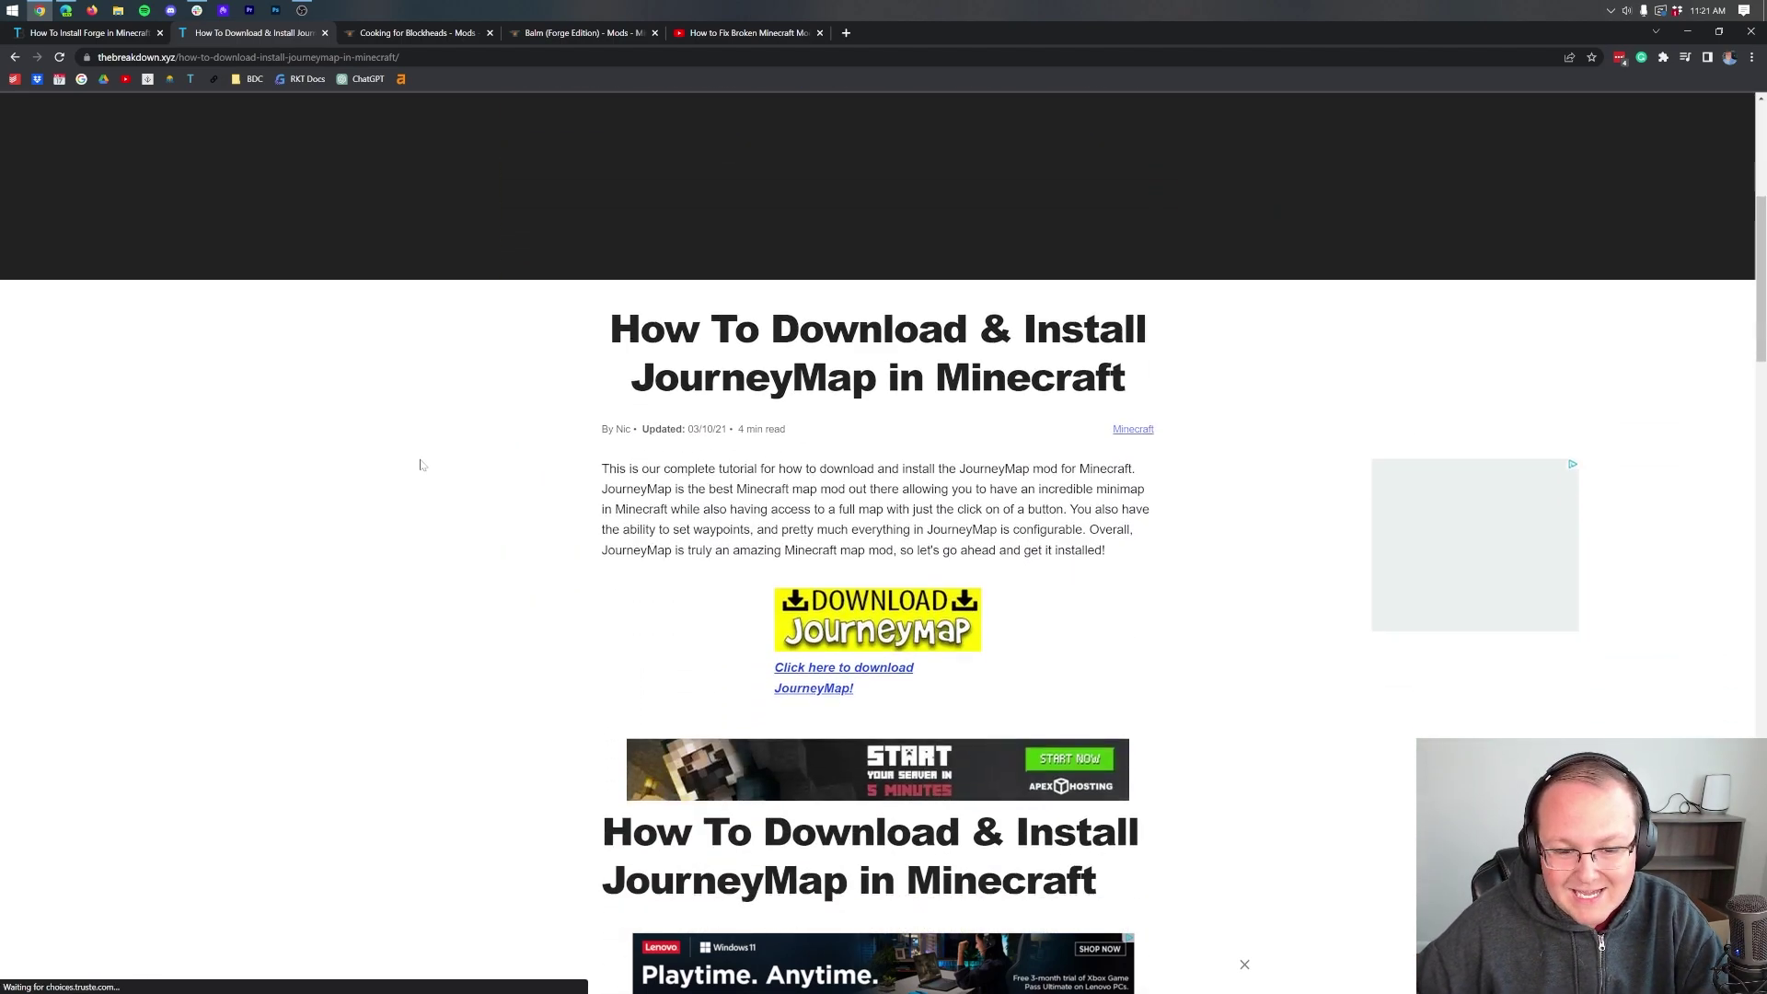
{"action": "scroll", "coordinate": [419, 465], "scroll_direction": "down", "scroll_amount": 1}
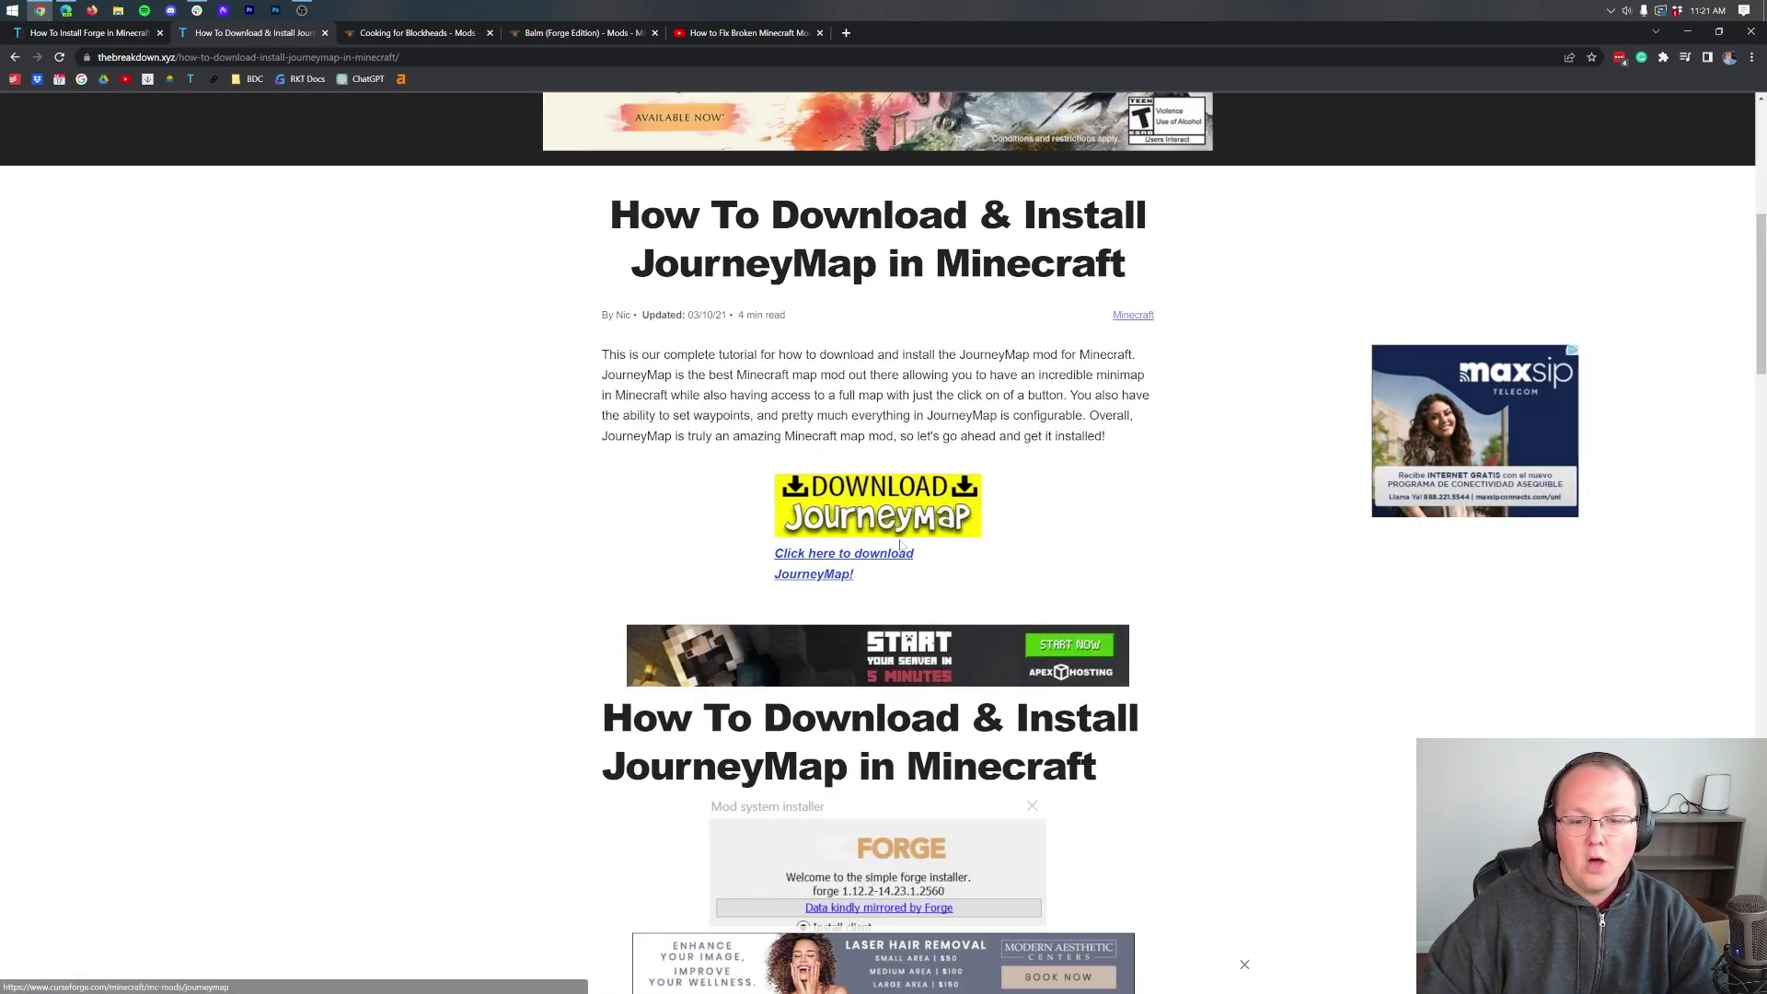
{"action": "left_click", "coordinate": [808, 522]}
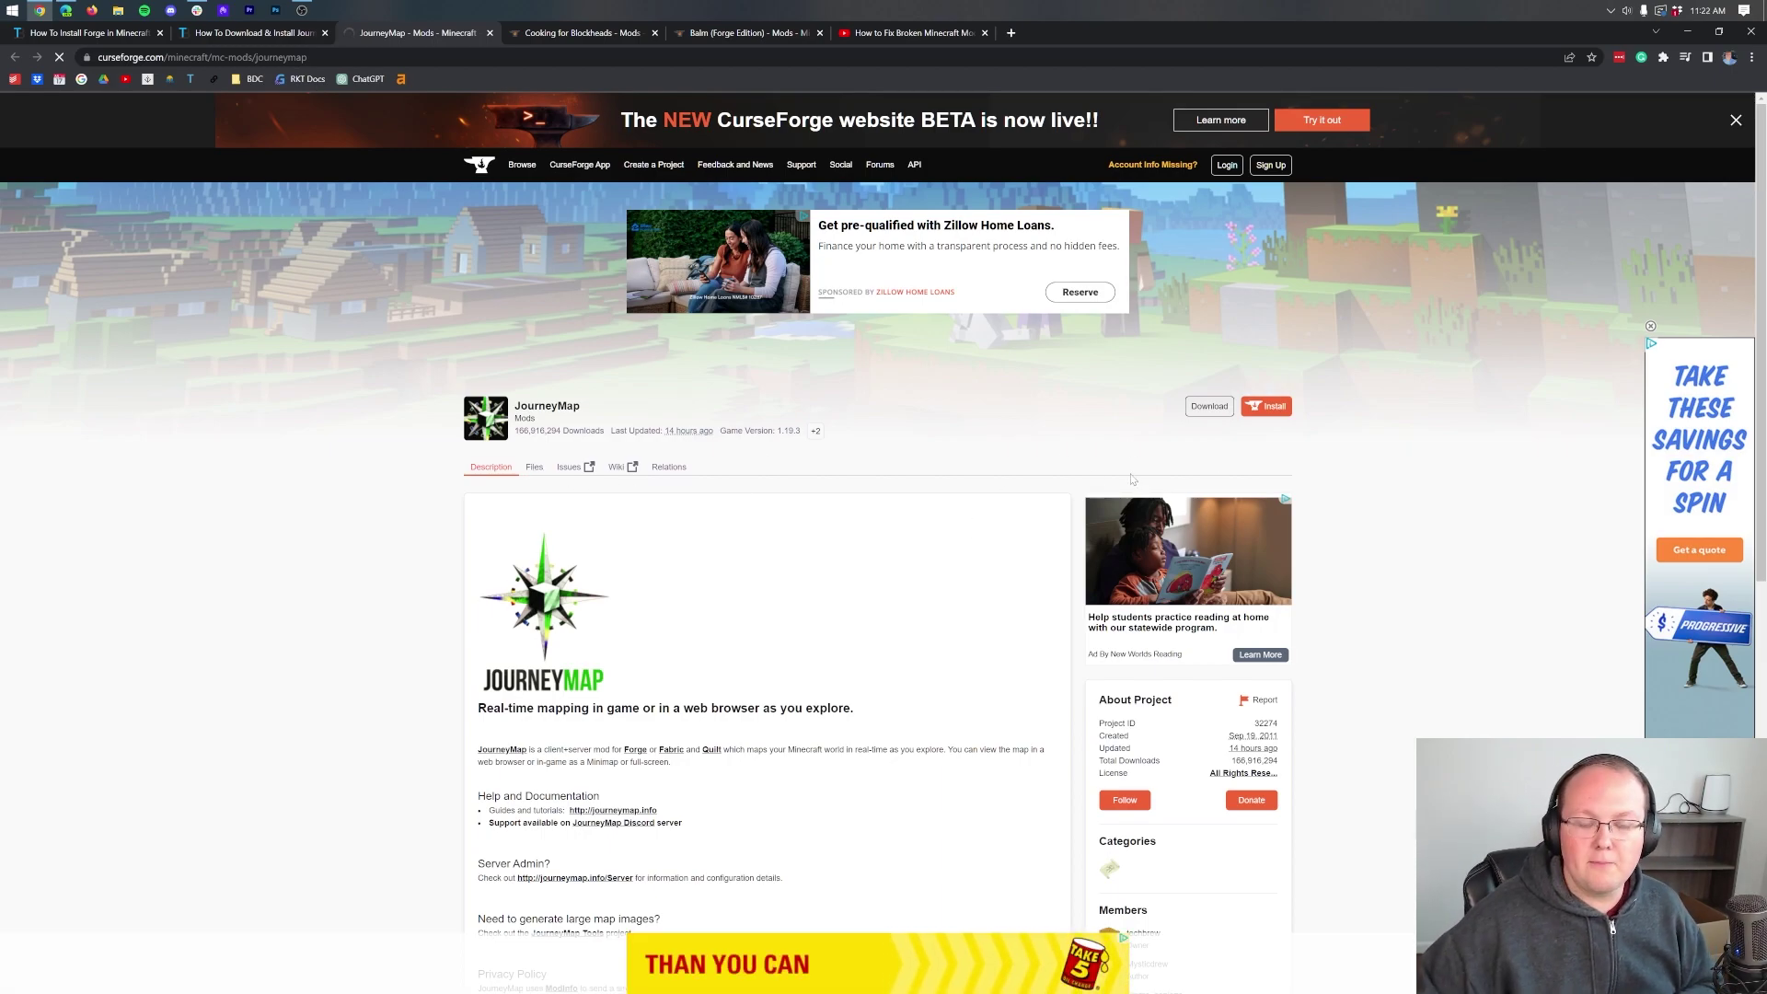
Step: Download the journeymap-1.19.4-5.9.4beta2-forge file from JourneyMap's recent files
{"action": "left_click", "coordinate": [533, 466]}
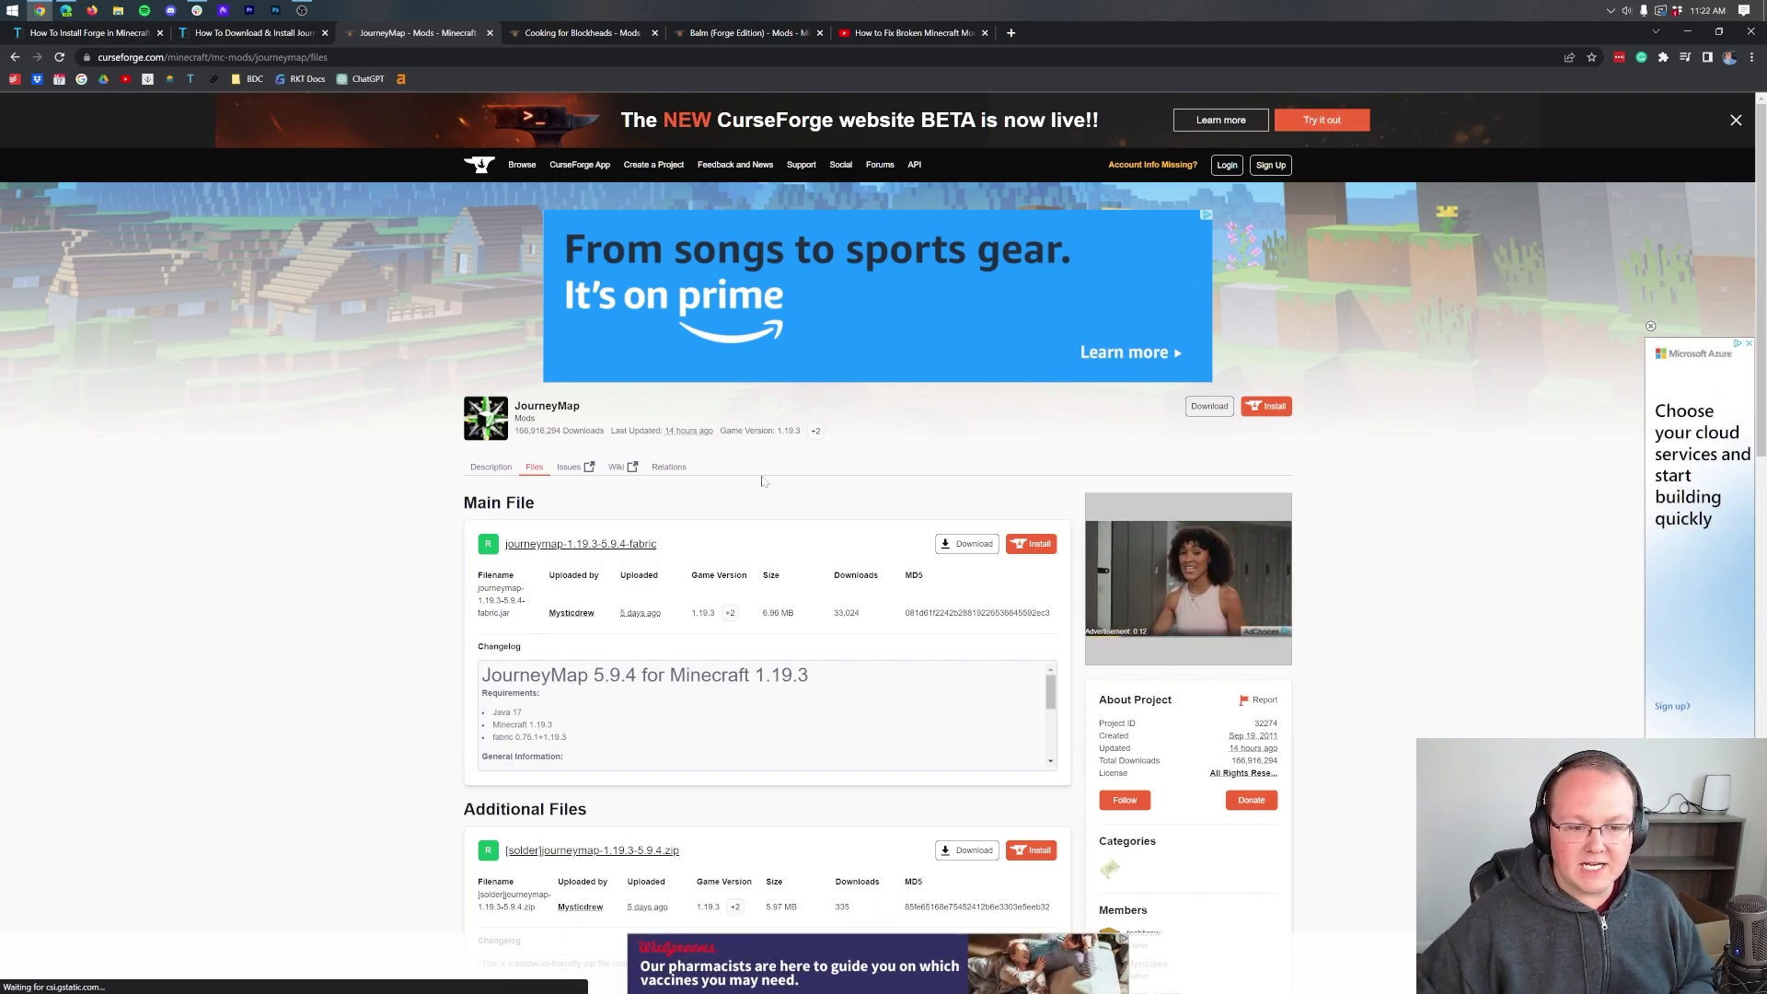
{"action": "scroll", "coordinate": [848, 316], "scroll_direction": "down", "scroll_amount": 2}
{"action": "scroll", "coordinate": [848, 316], "scroll_direction": "down", "scroll_amount": 8}
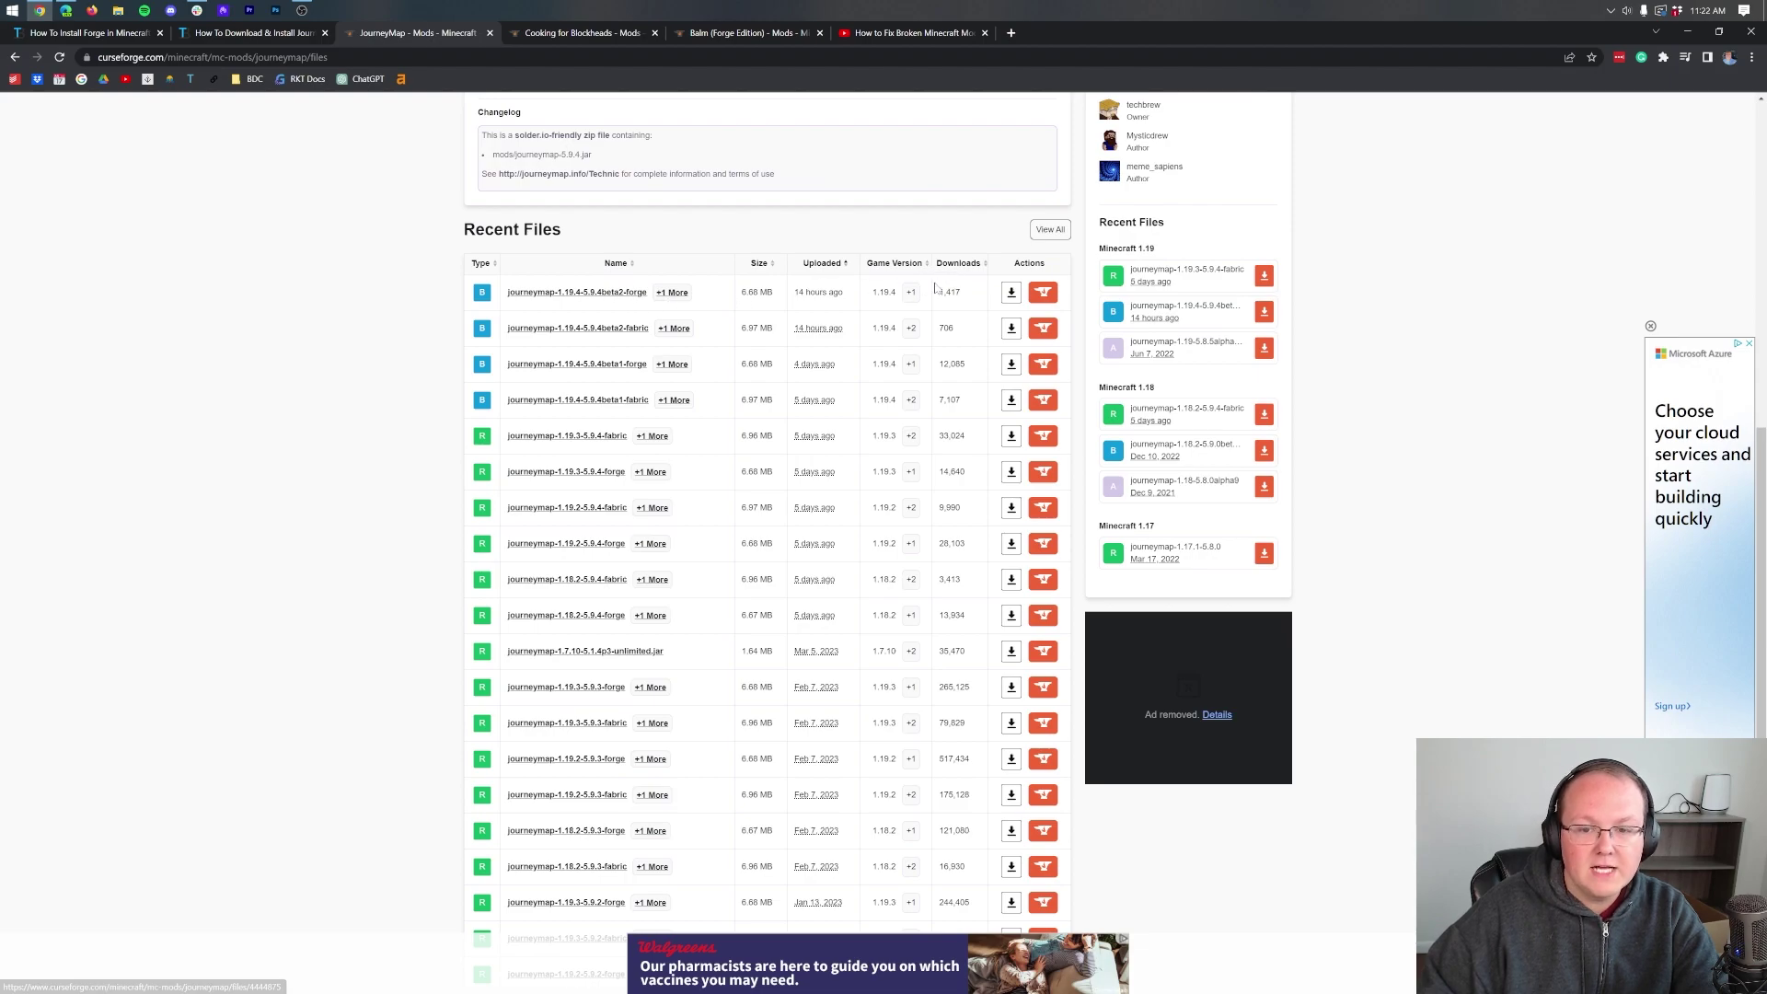
{"action": "left_click", "coordinate": [1011, 292]}
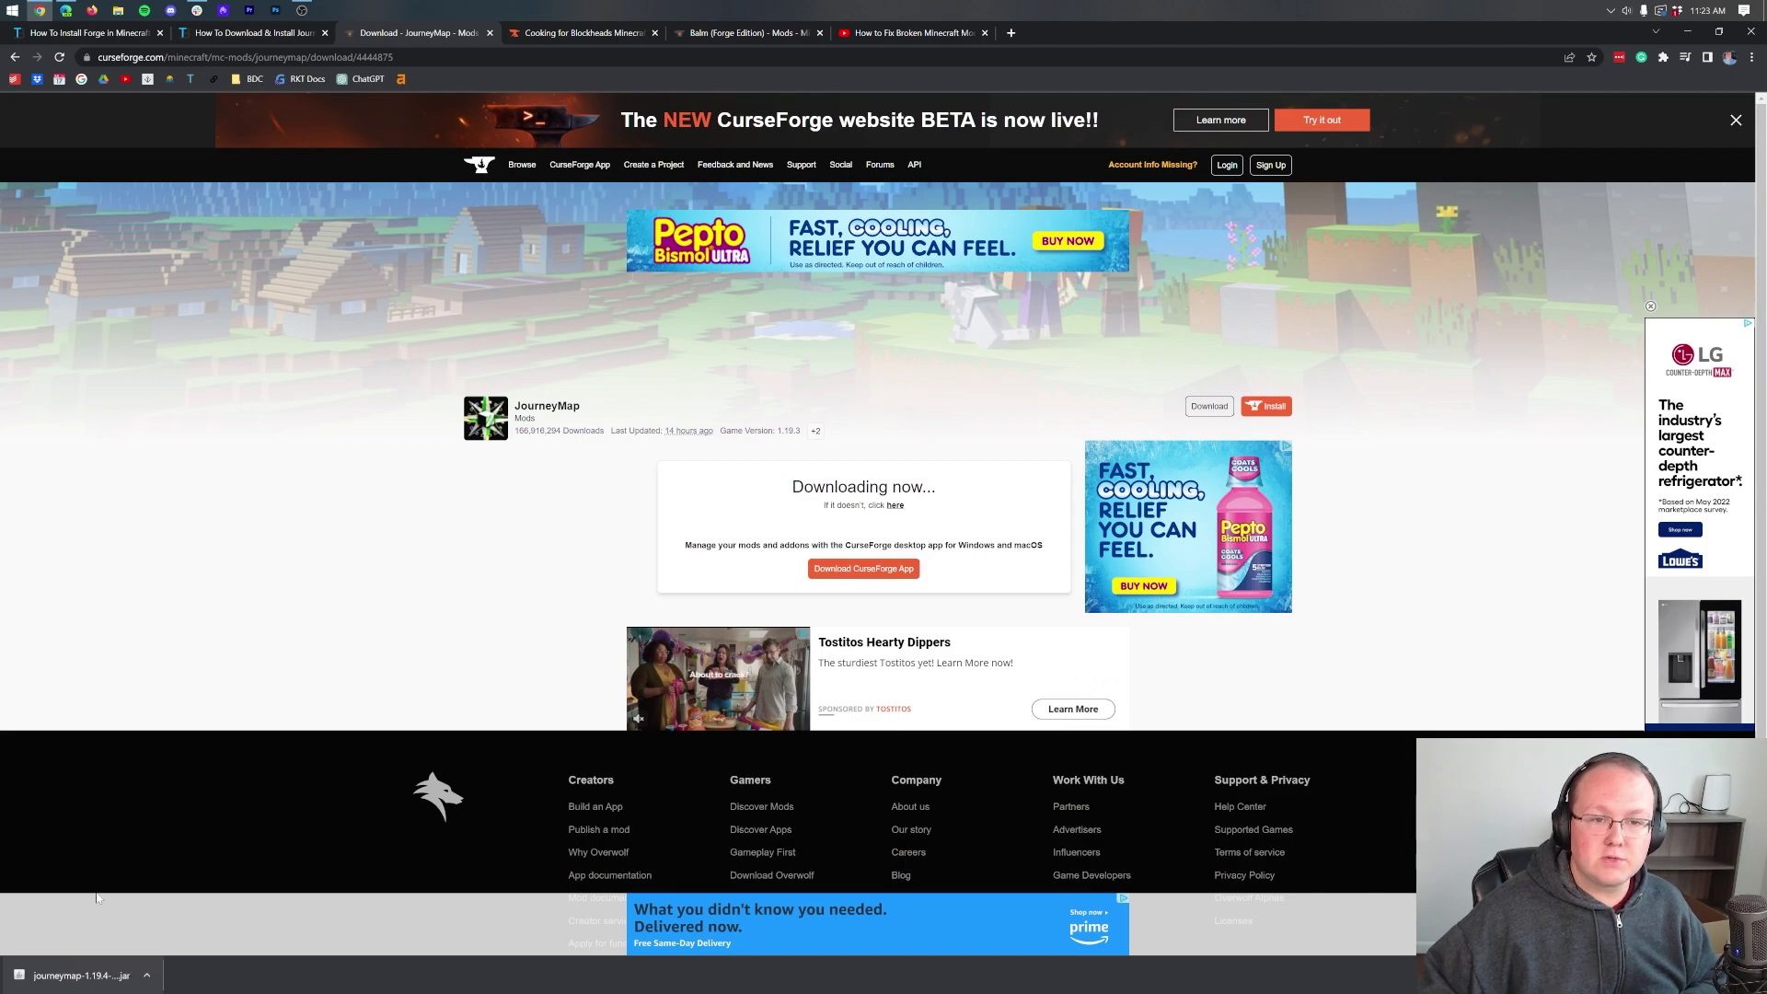
Step: Download the Cooking for Blockheads Forge release for Minecraft 1.19.4, uploaded Mar 15, 2023
{"action": "left_click", "coordinate": [567, 33]}
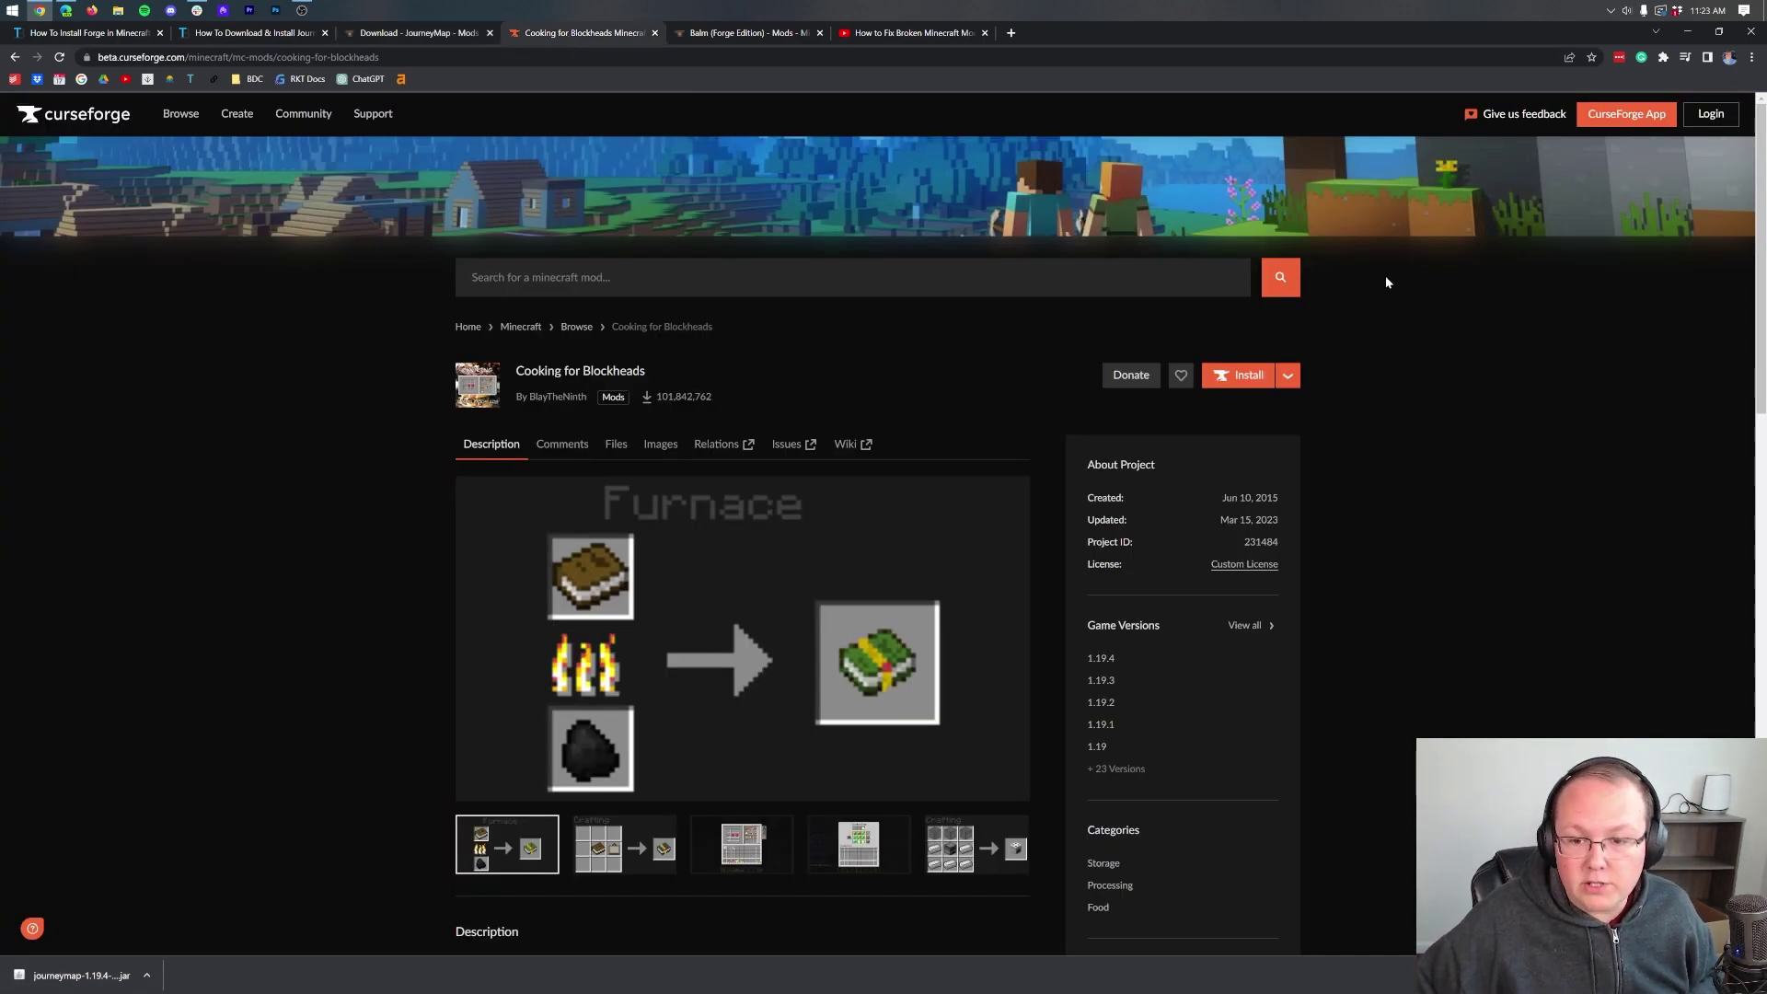
{"action": "left_click", "coordinate": [615, 446]}
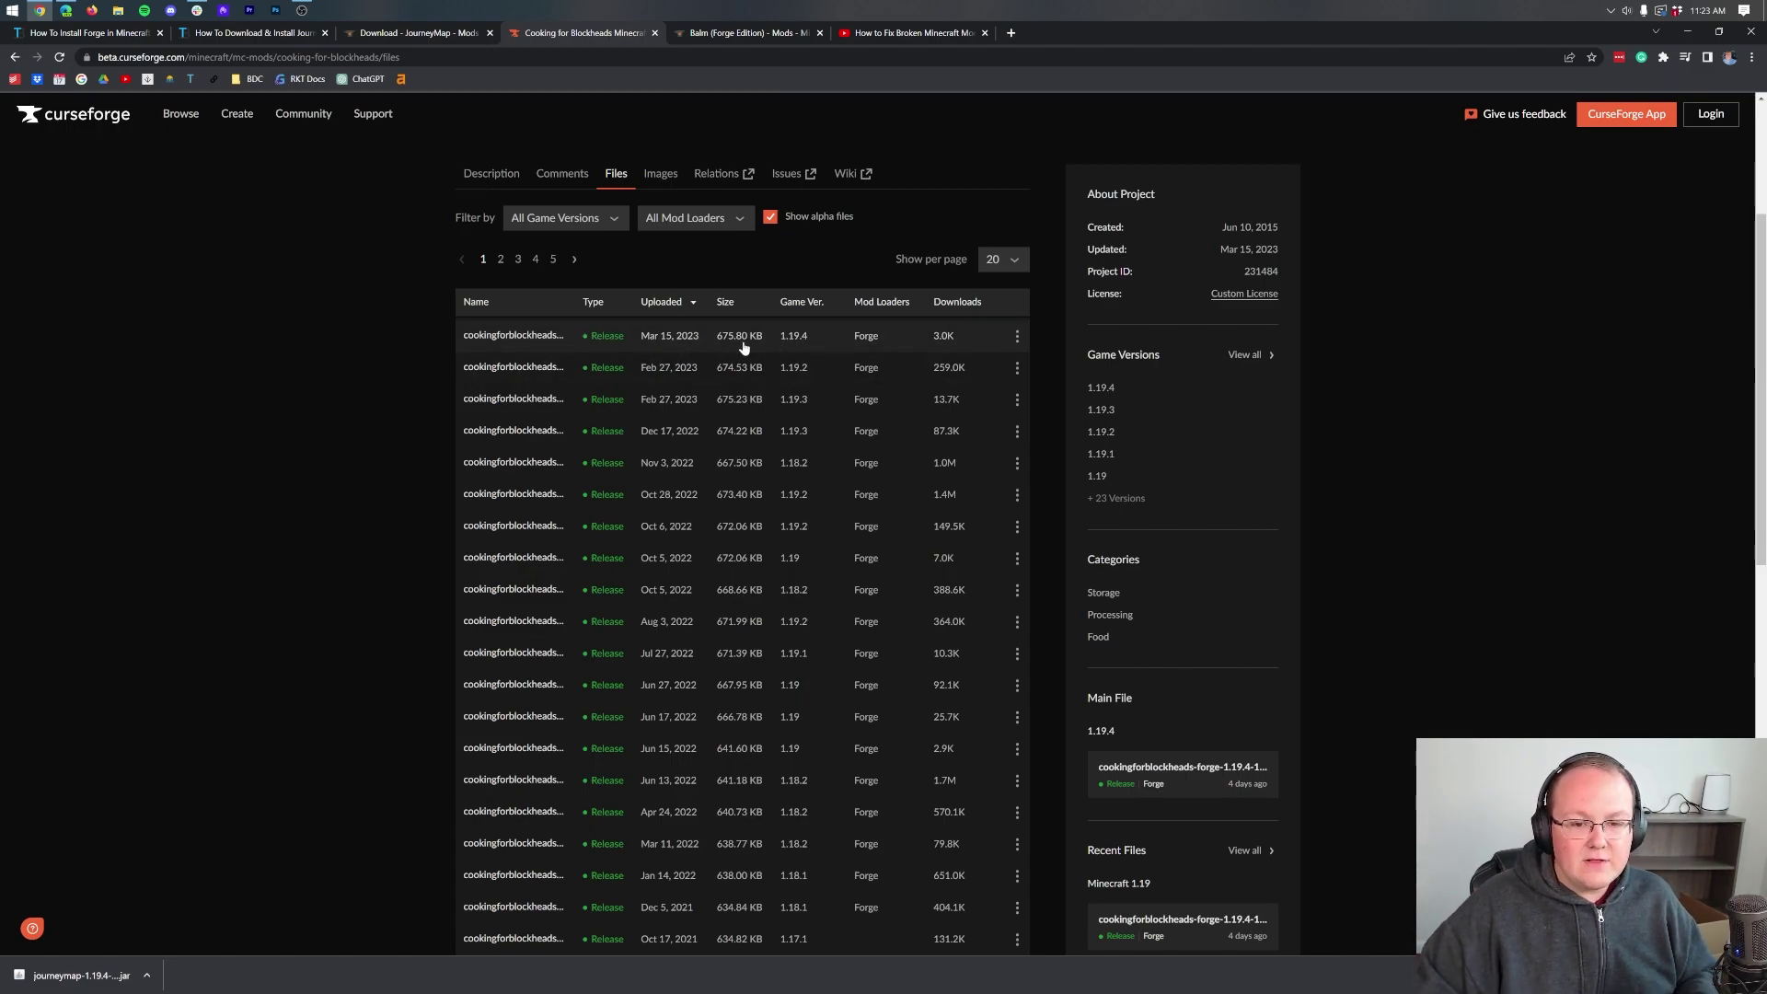
{"action": "left_click", "coordinate": [1018, 340]}
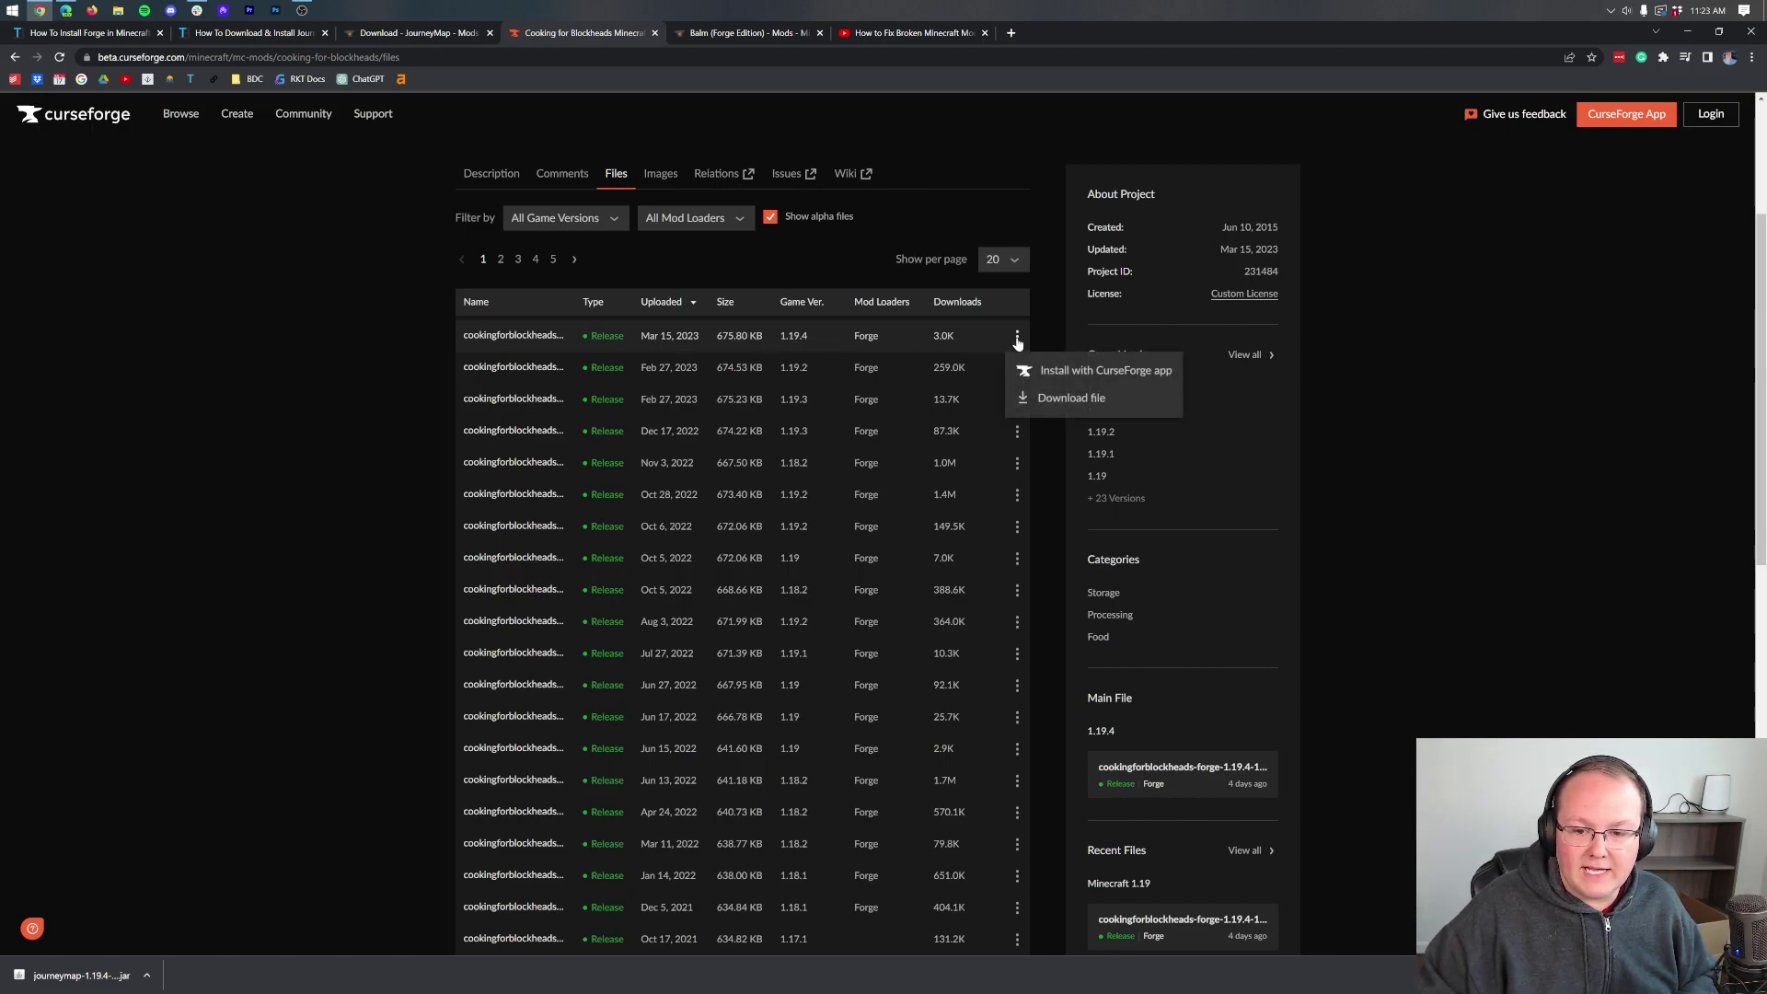
{"action": "left_click", "coordinate": [1038, 398]}
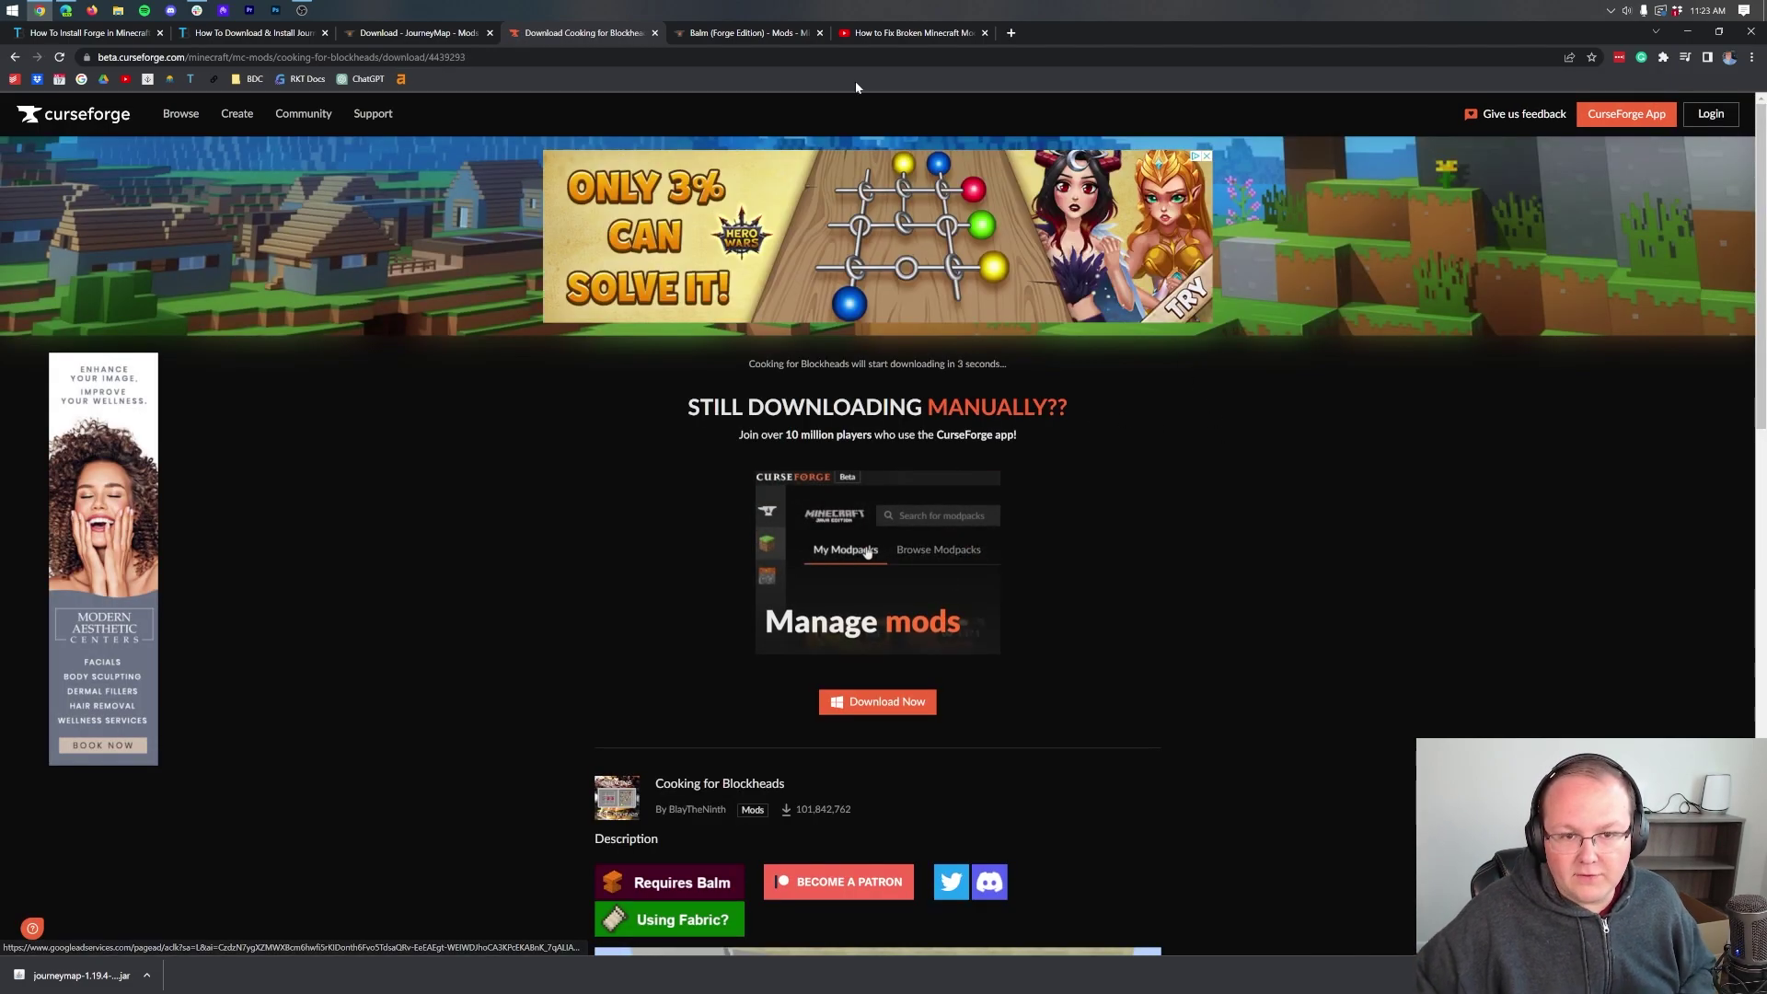
Step: View the Balm page, then return to the Cooking for Blockheads description and check which mod it requires
{"action": "left_click", "coordinate": [764, 37]}
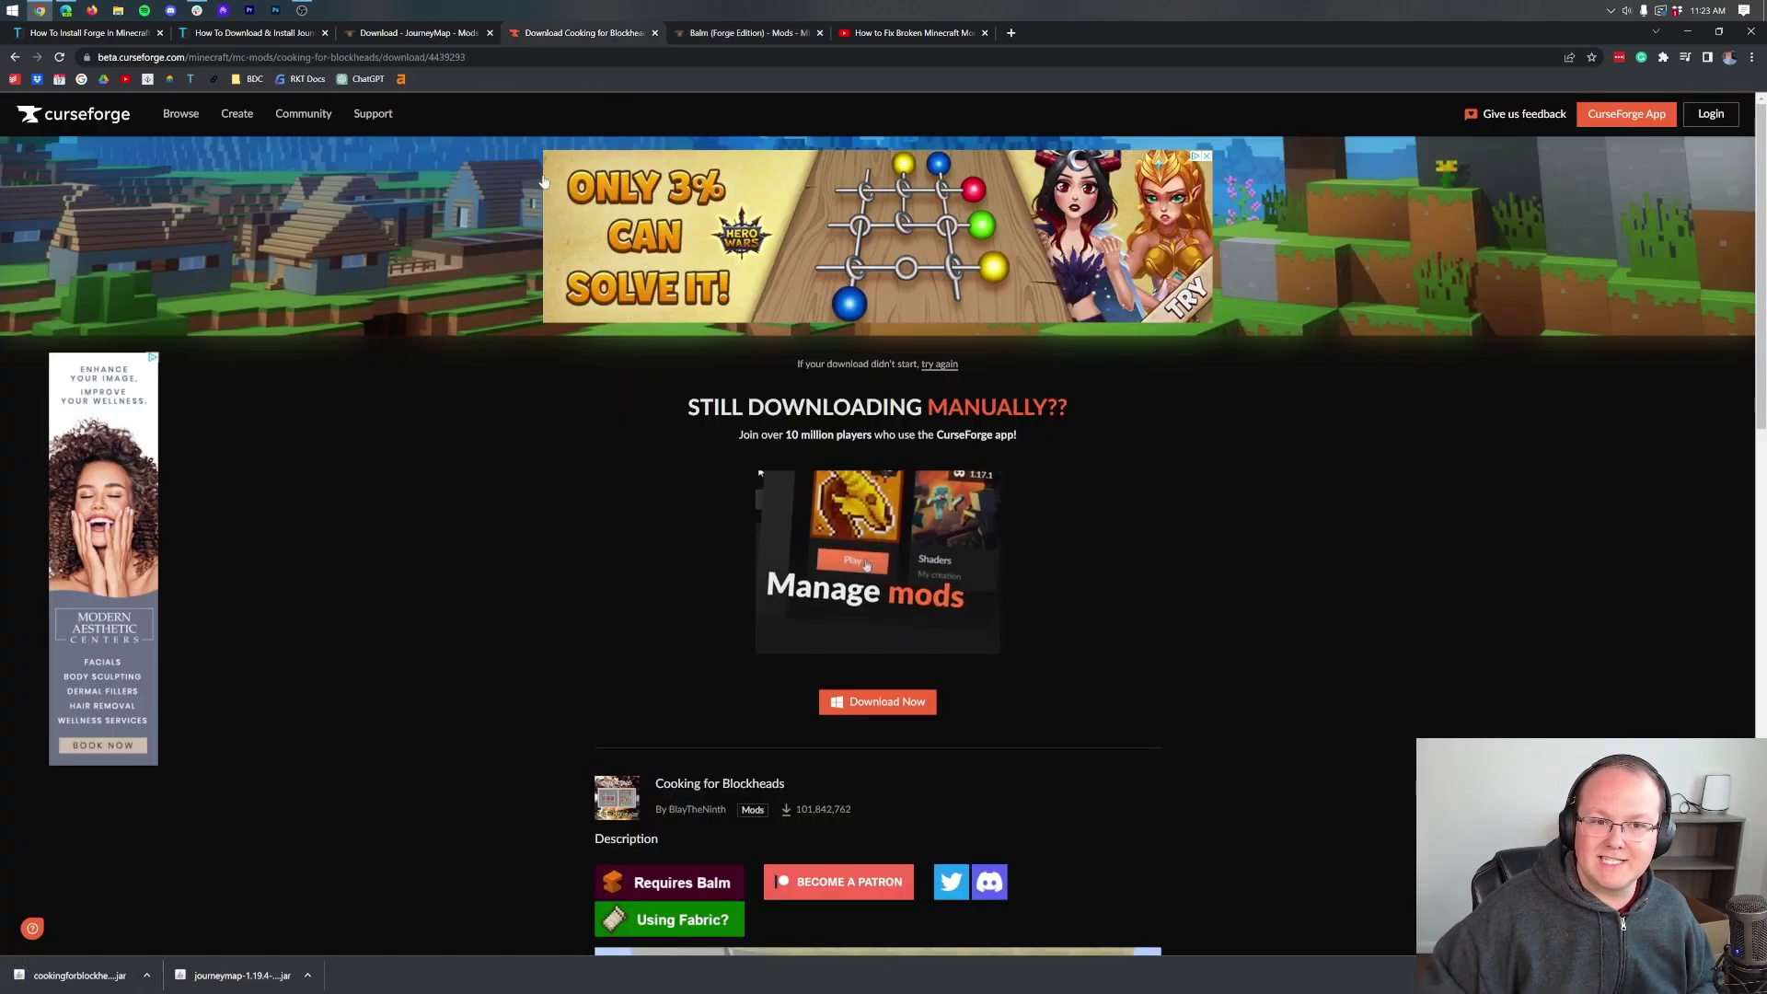
{"action": "key", "text": "ctrl+Page_Up"}
{"action": "left_click", "coordinate": [750, 37]}
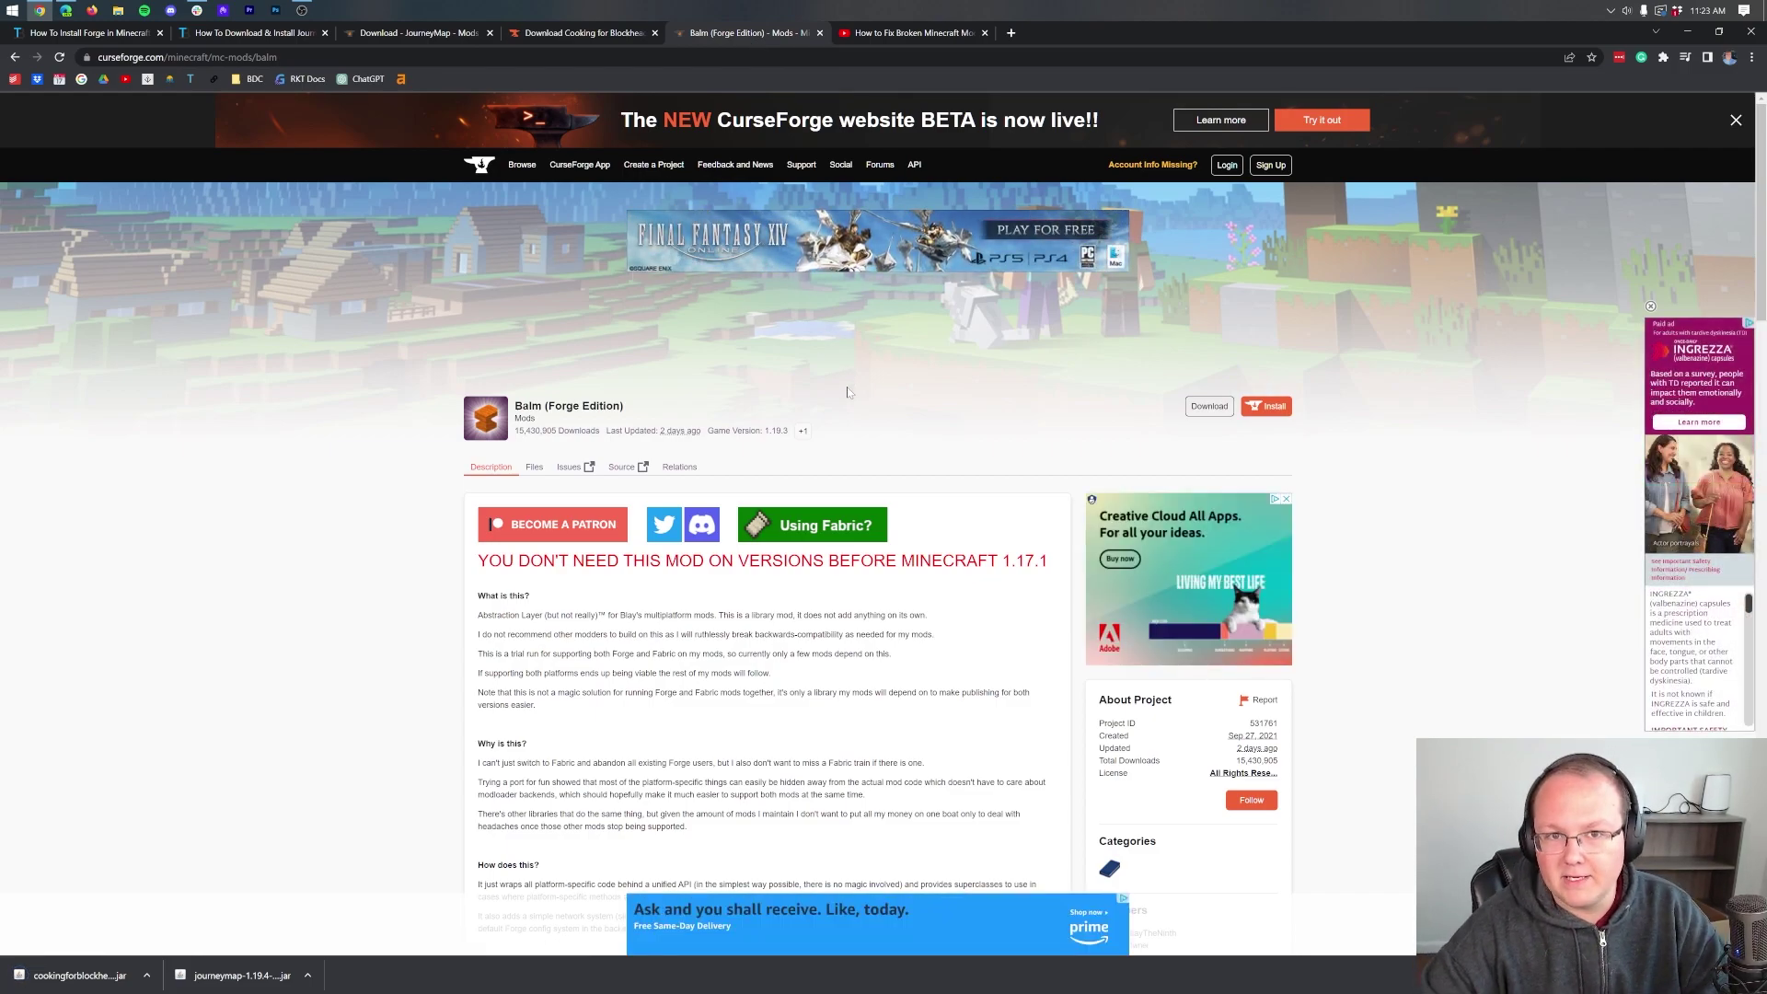
{"action": "left_click", "coordinate": [528, 33]}
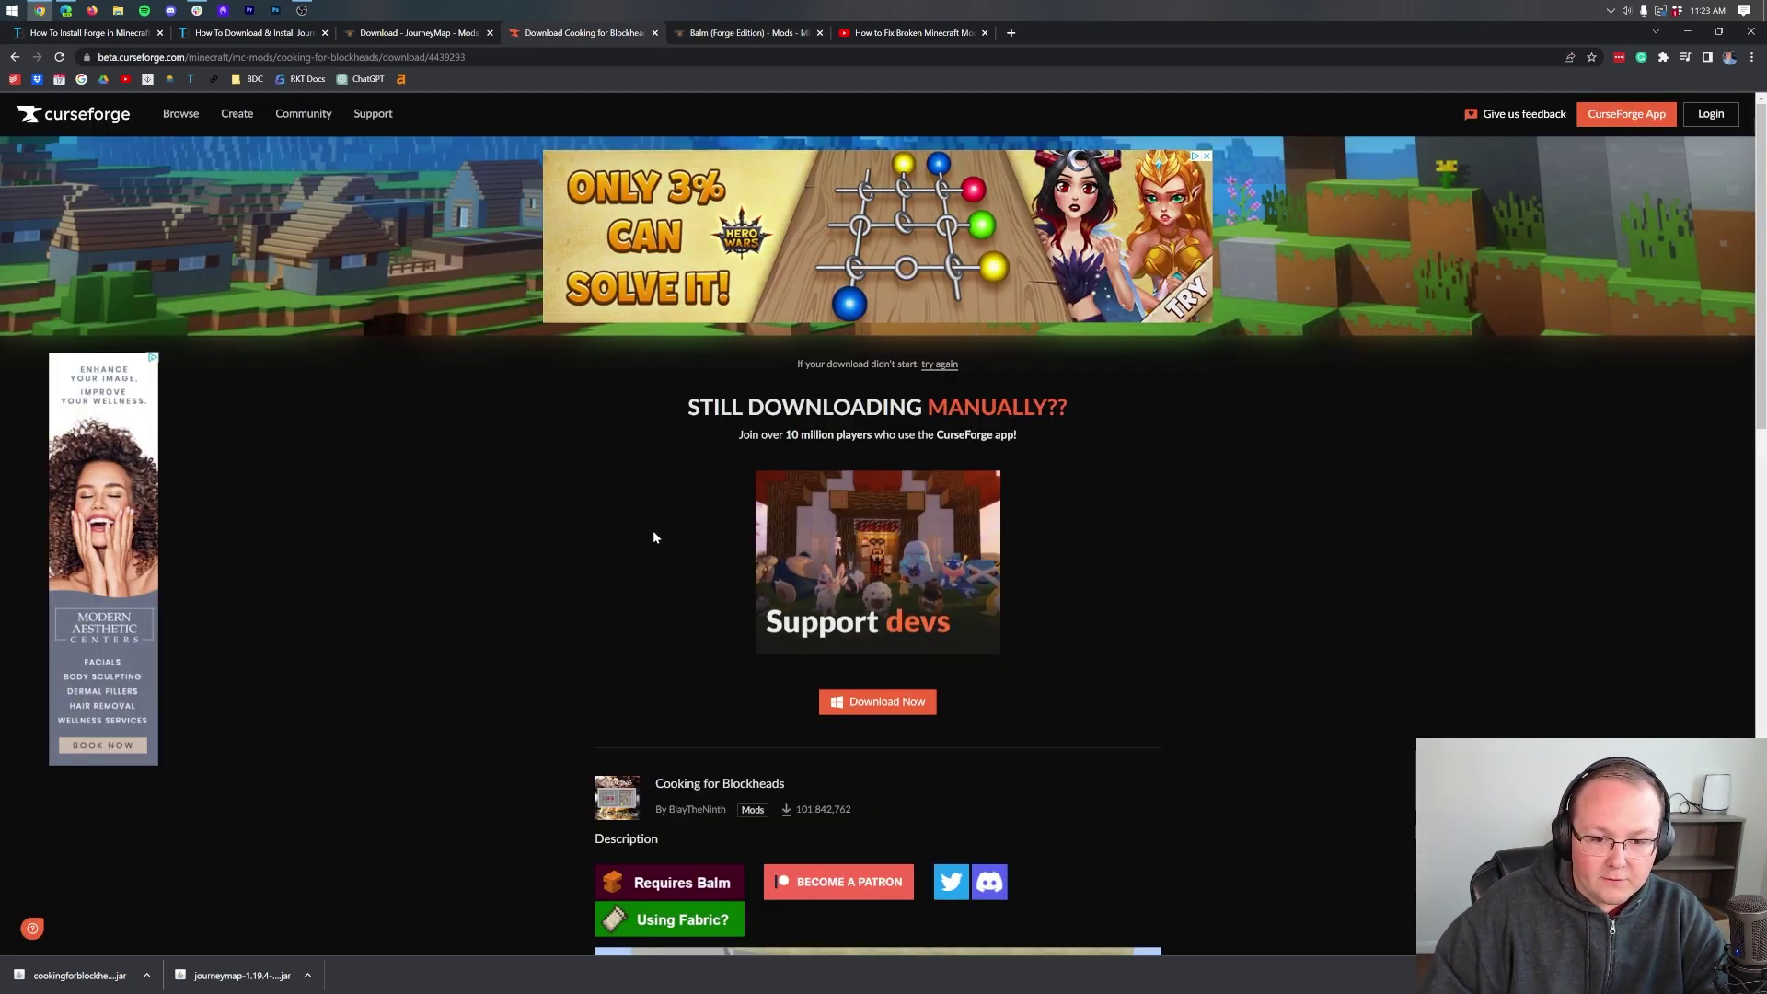
{"action": "key", "text": "alt+Left"}
{"action": "key", "text": "alt+Left"}
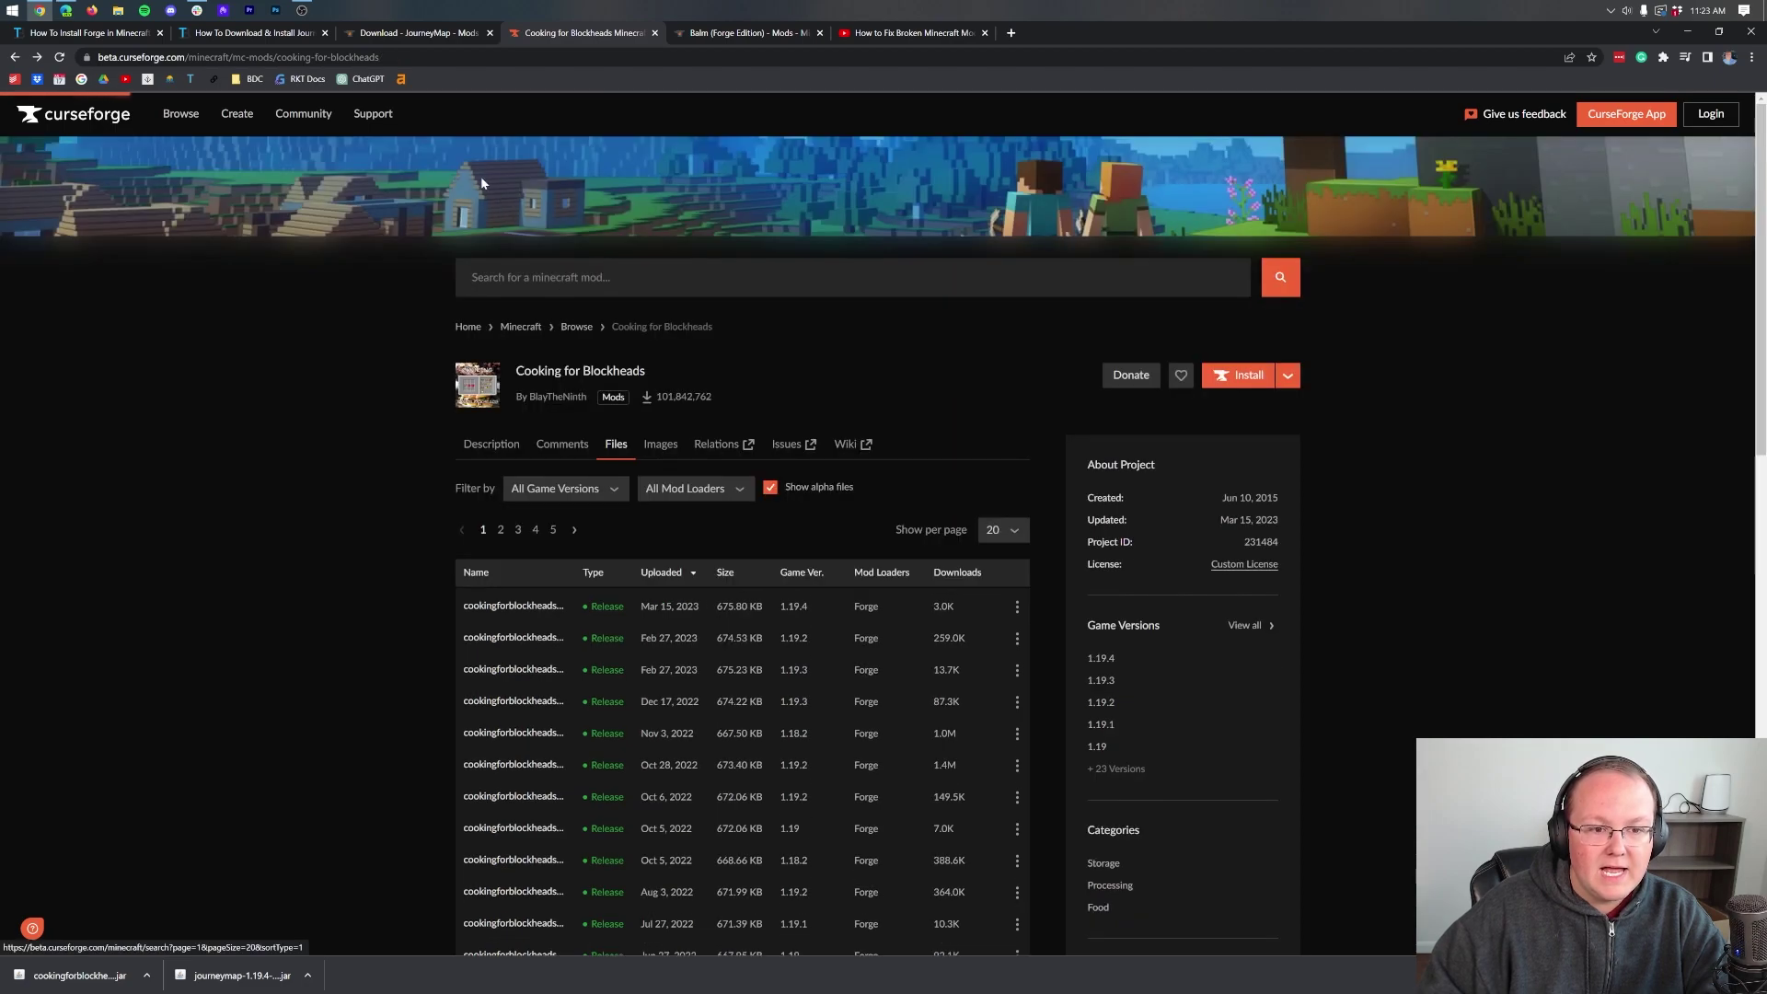
{"action": "scroll", "coordinate": [519, 430], "scroll_direction": "down", "scroll_amount": 5}
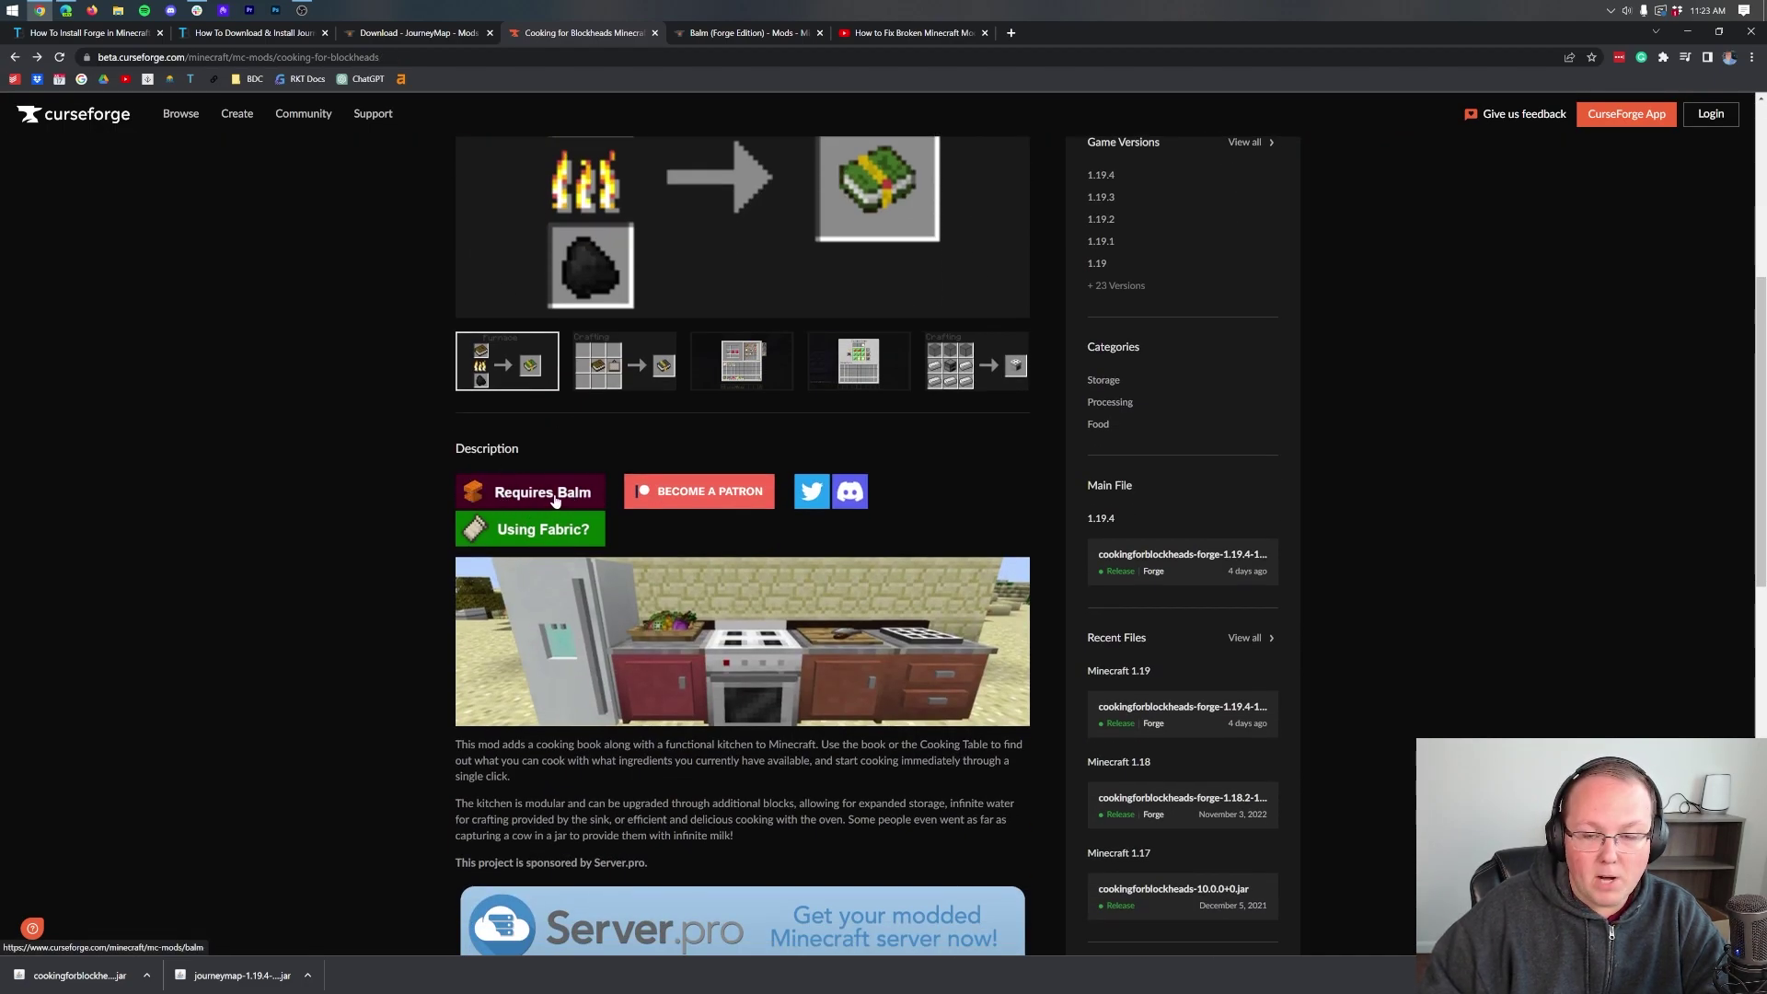
Step: Download the balm-forge-1.19.4-6.0.2.jar release from the recent files on Balm's CurseForge page
{"action": "left_click", "coordinate": [699, 32]}
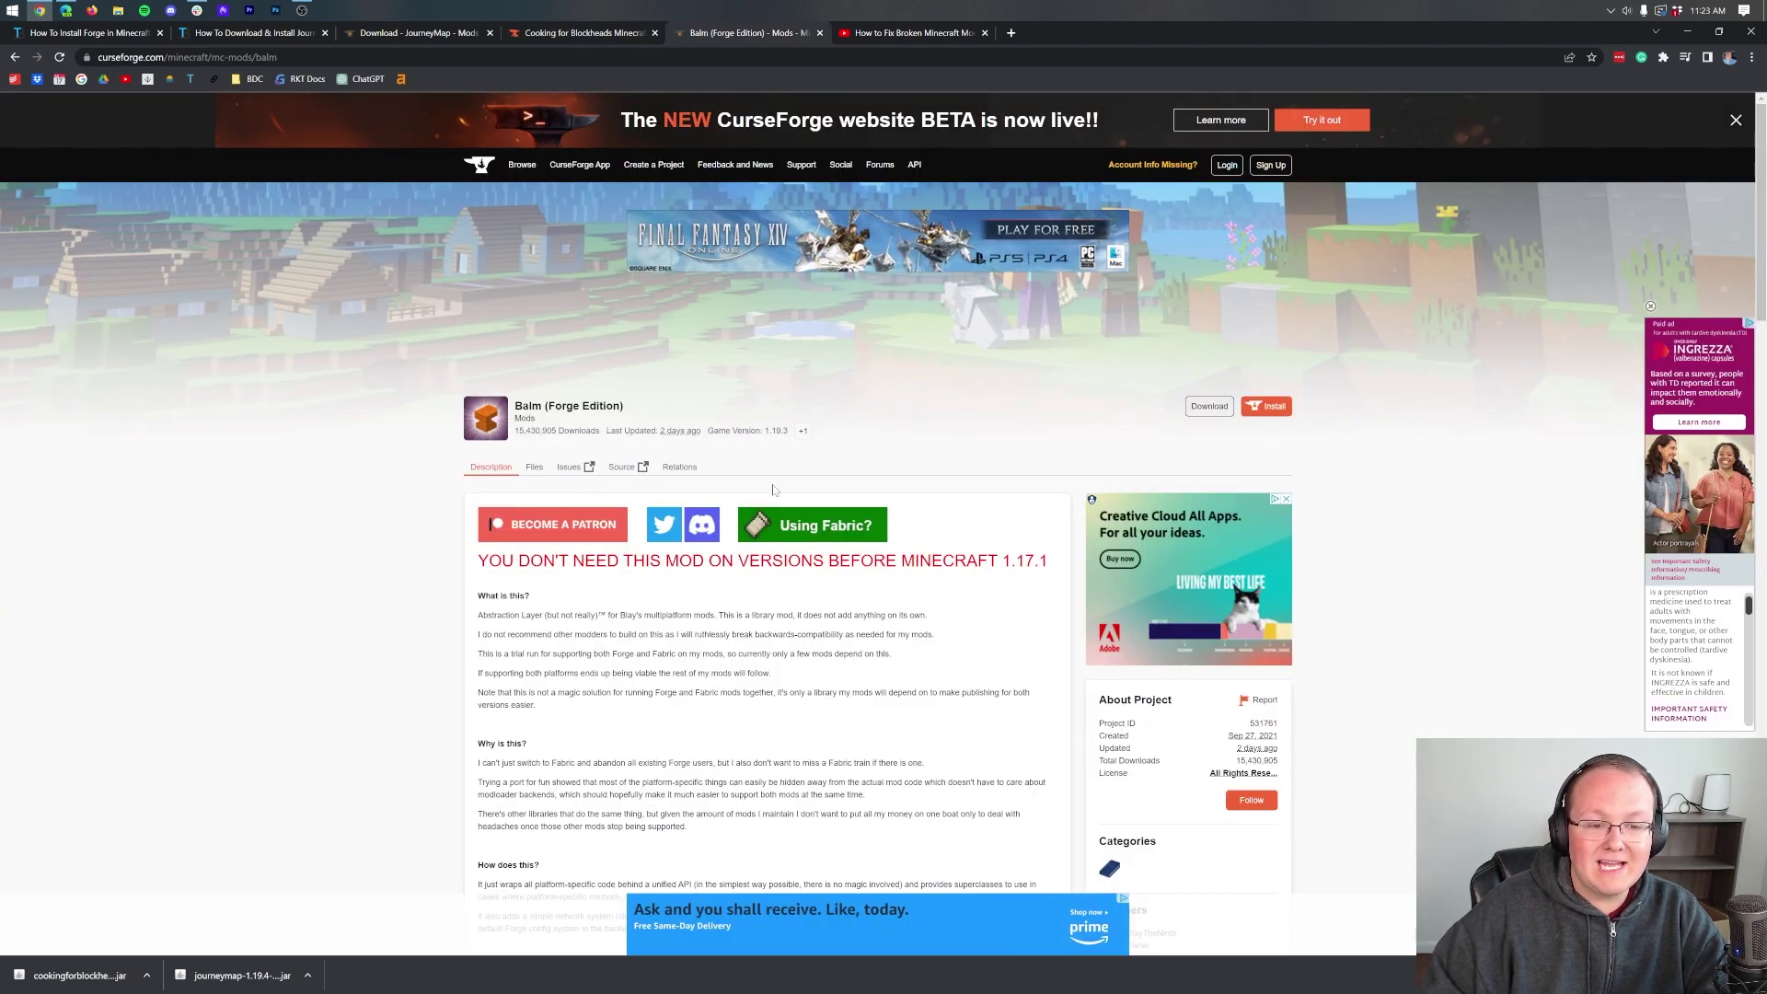
{"action": "left_click", "coordinate": [534, 472]}
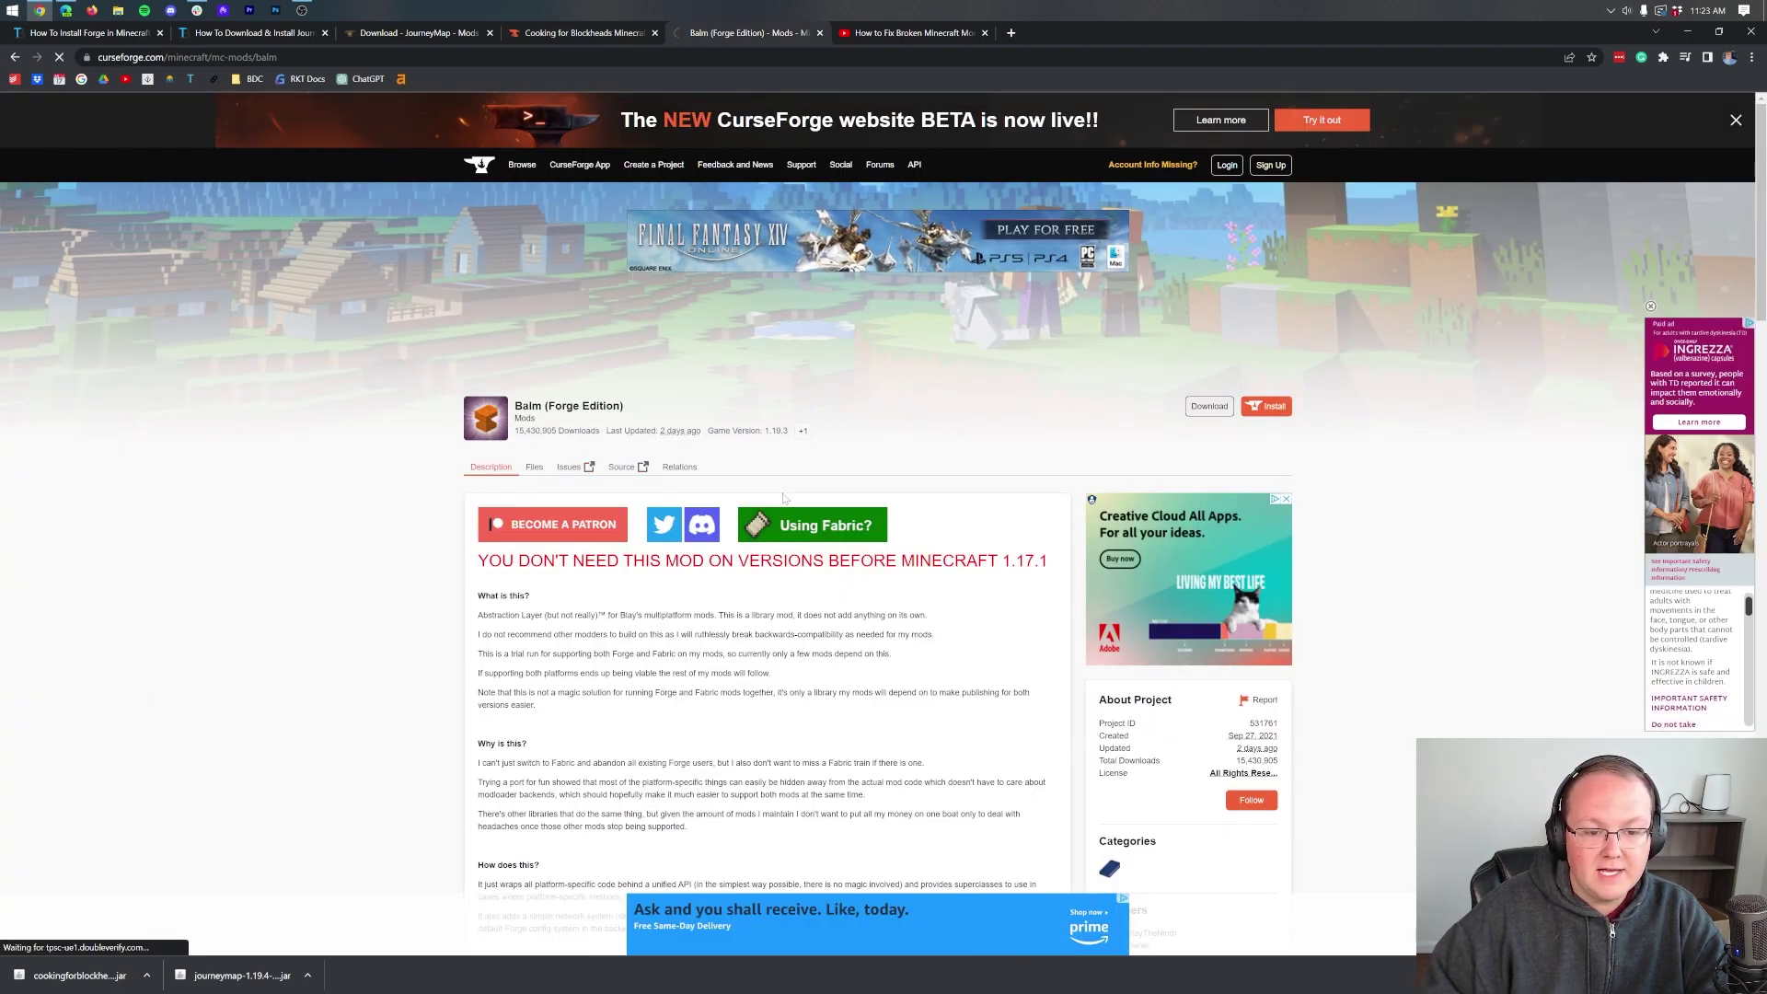
{"action": "scroll", "coordinate": [783, 498], "scroll_direction": "down", "scroll_amount": 3}
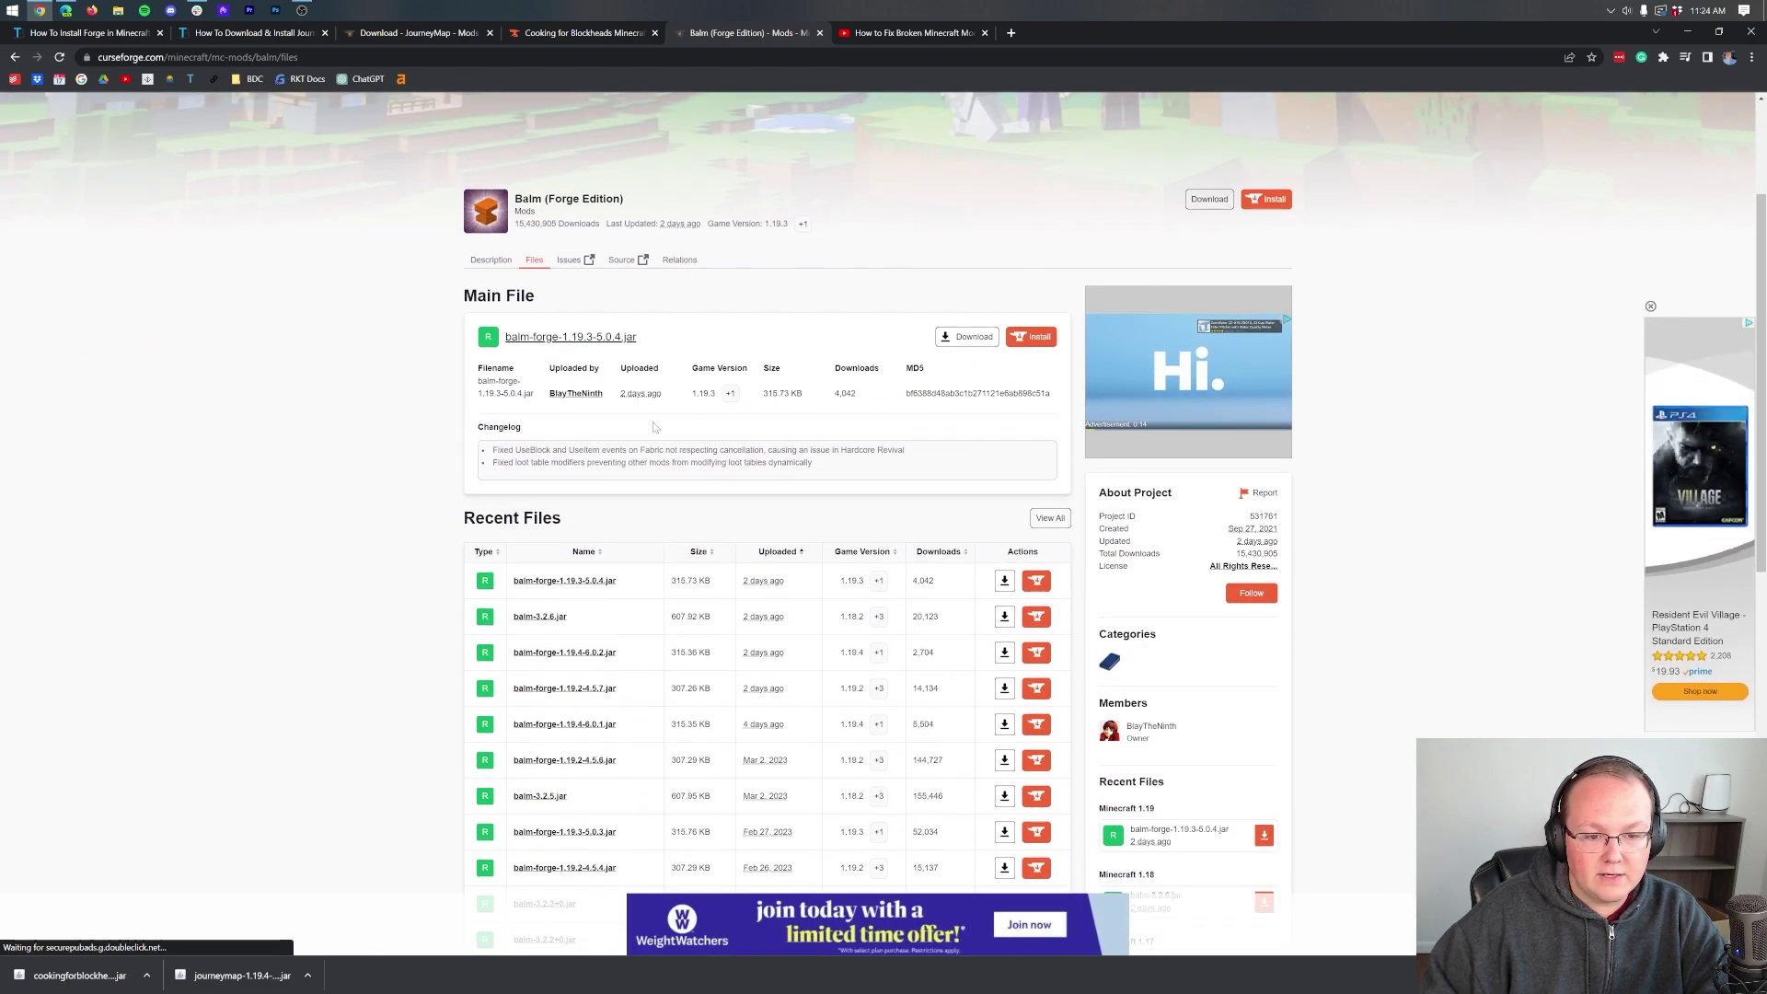
{"action": "scroll", "coordinate": [654, 427], "scroll_direction": "down", "scroll_amount": 1}
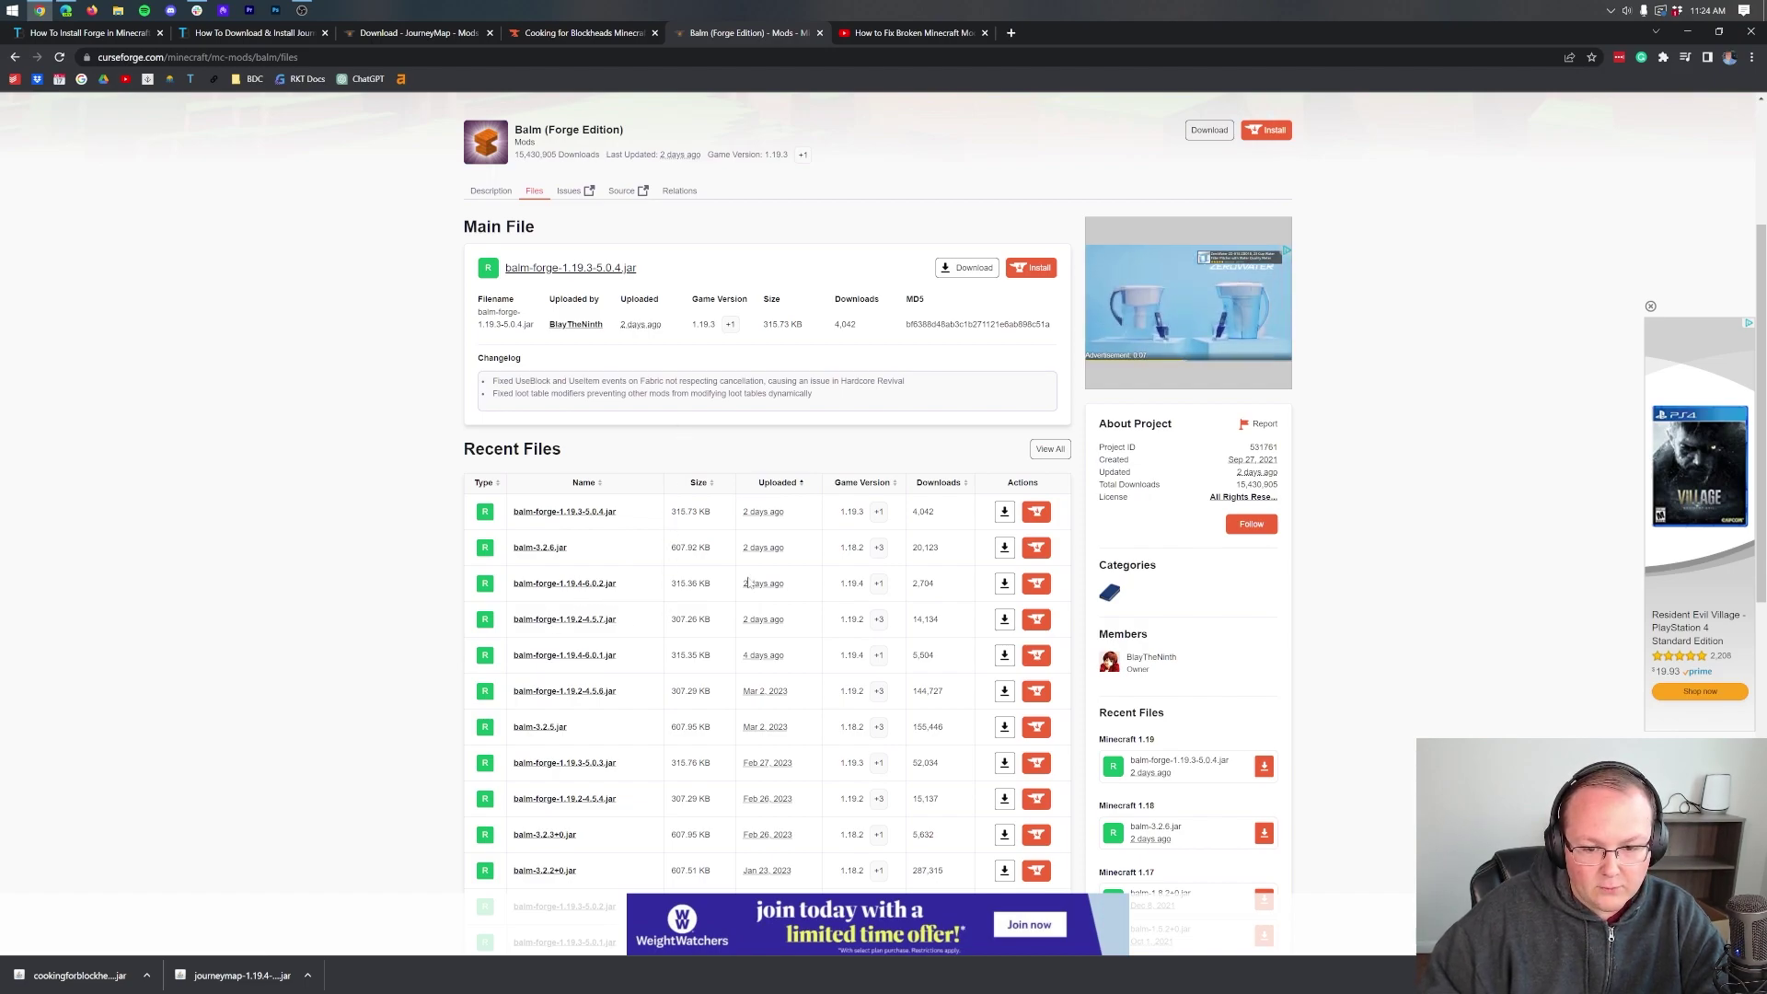
{"action": "left_click", "coordinate": [1005, 585]}
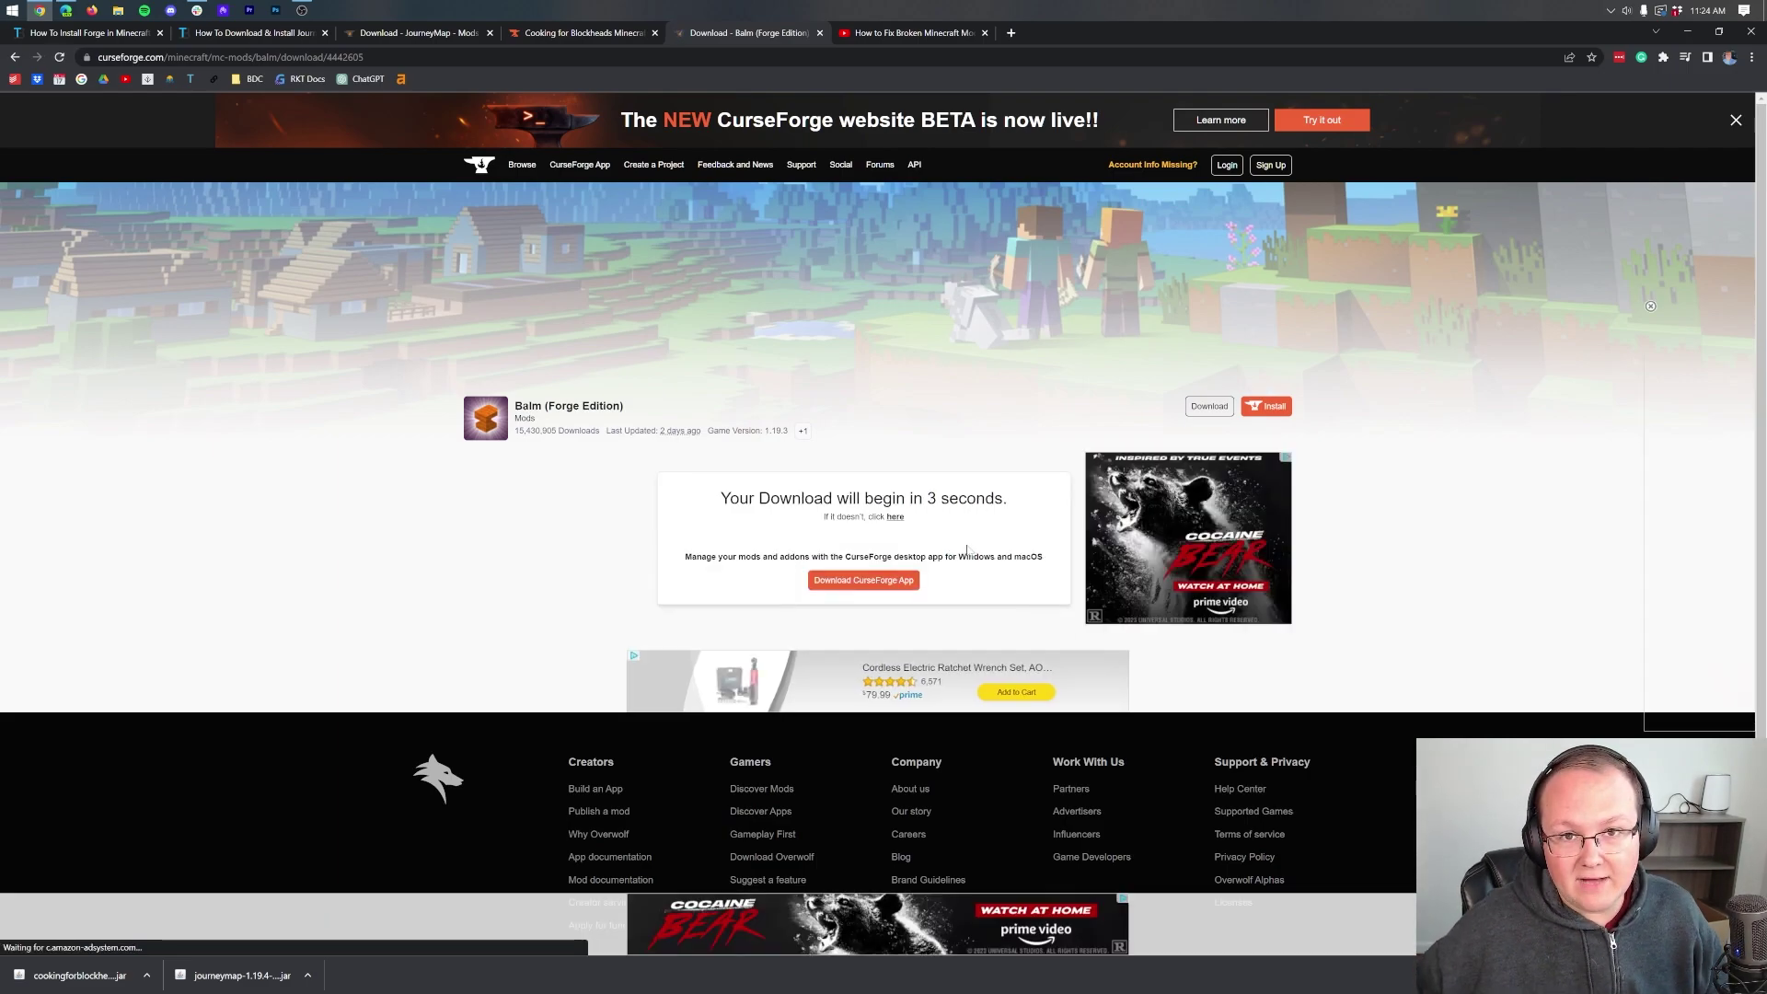
Step: Switch to the Minecraft Launcher and start the Forge 1.19.4 installation, accepting the modified-installation notice
{"action": "left_click", "coordinate": [1689, 33]}
{"action": "key", "text": "super"}
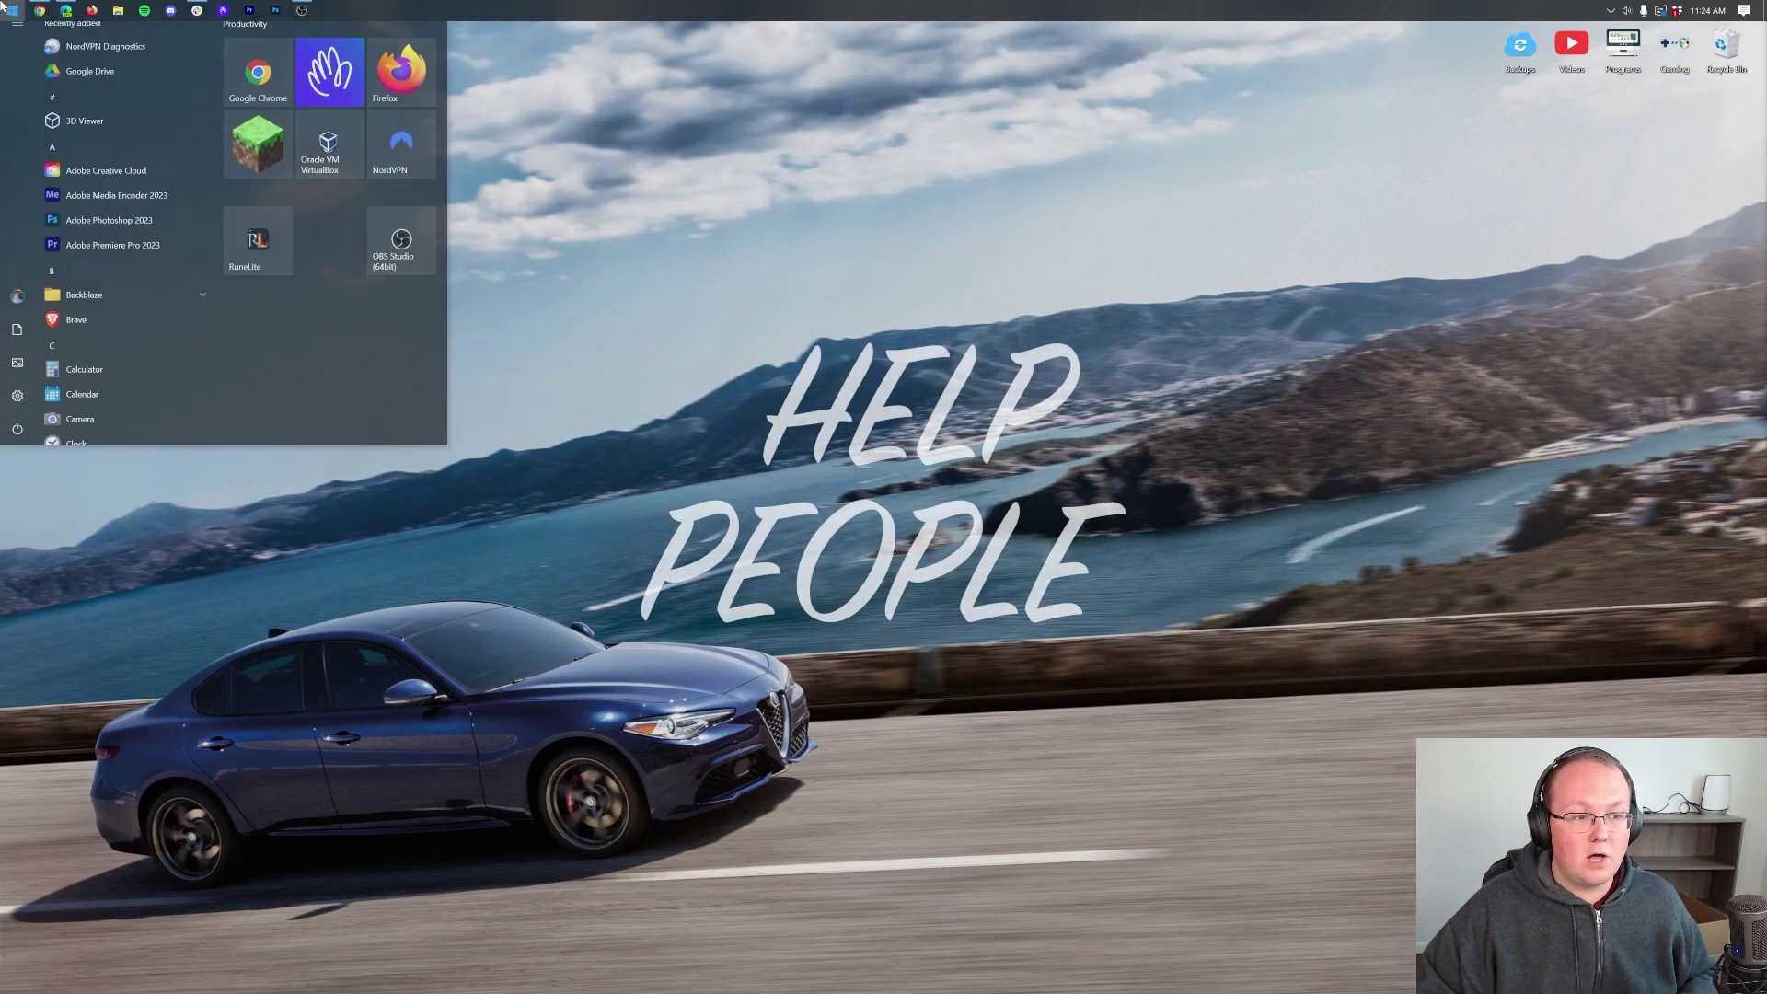
{"action": "key", "text": "super"}
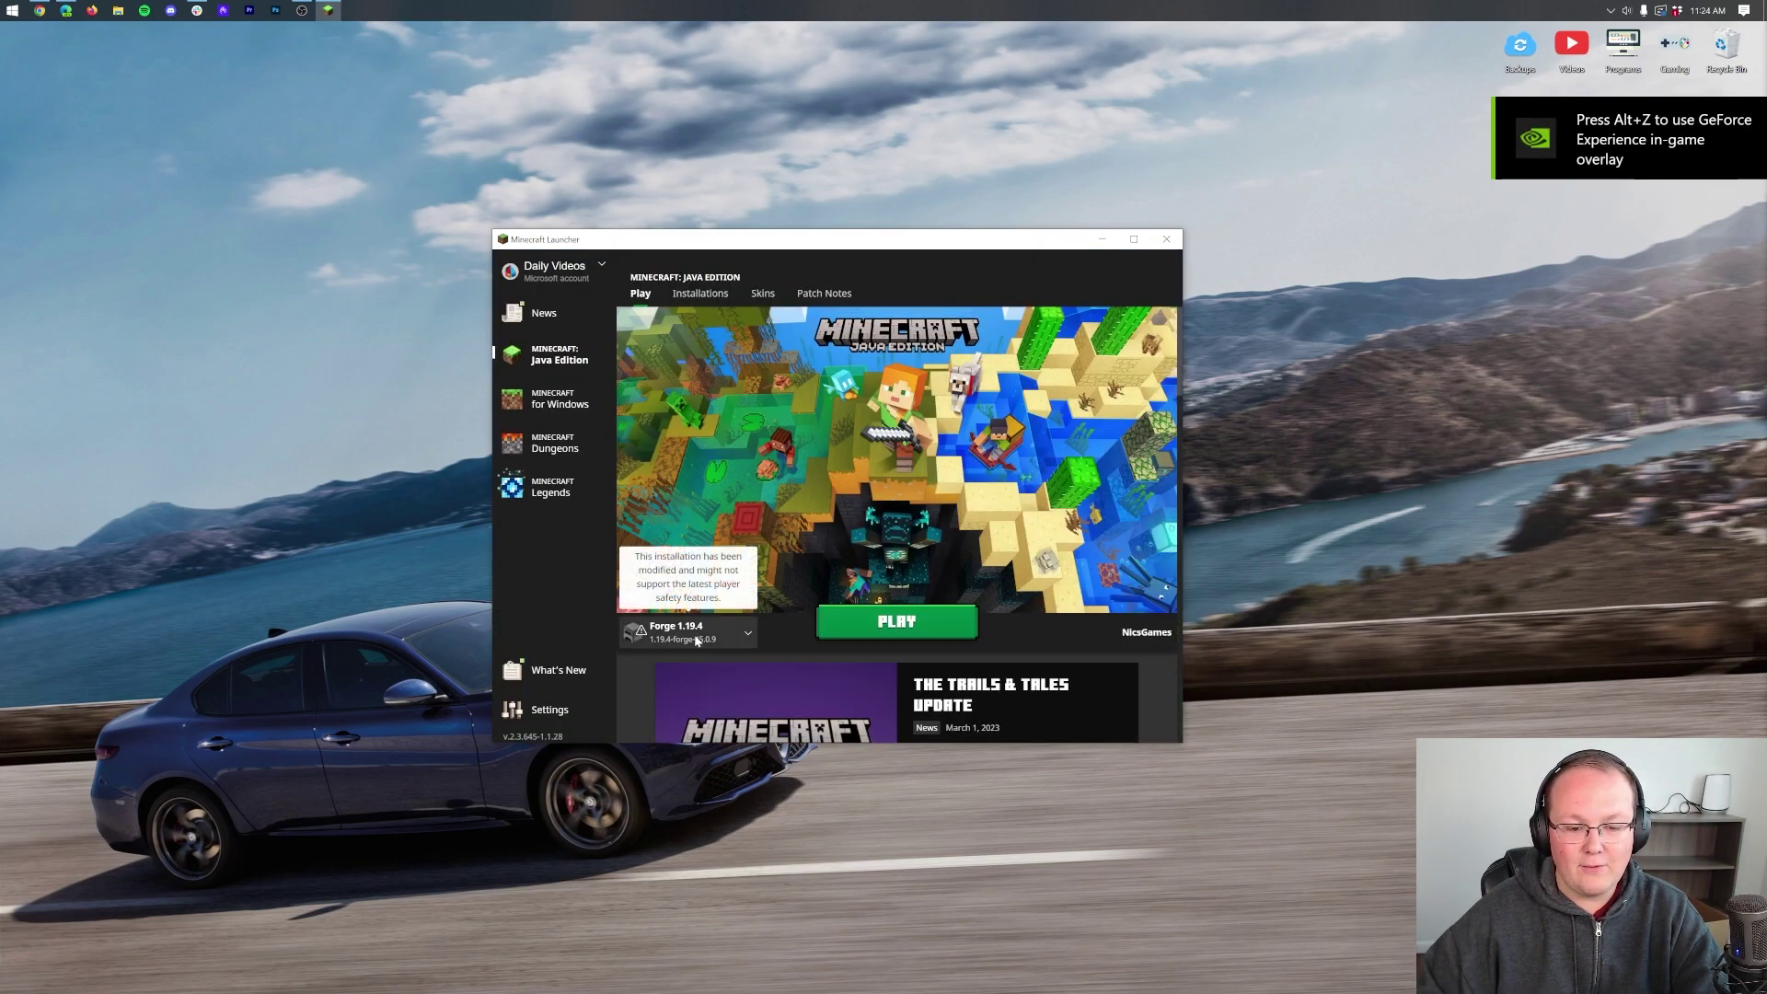
{"action": "left_click", "coordinate": [839, 634]}
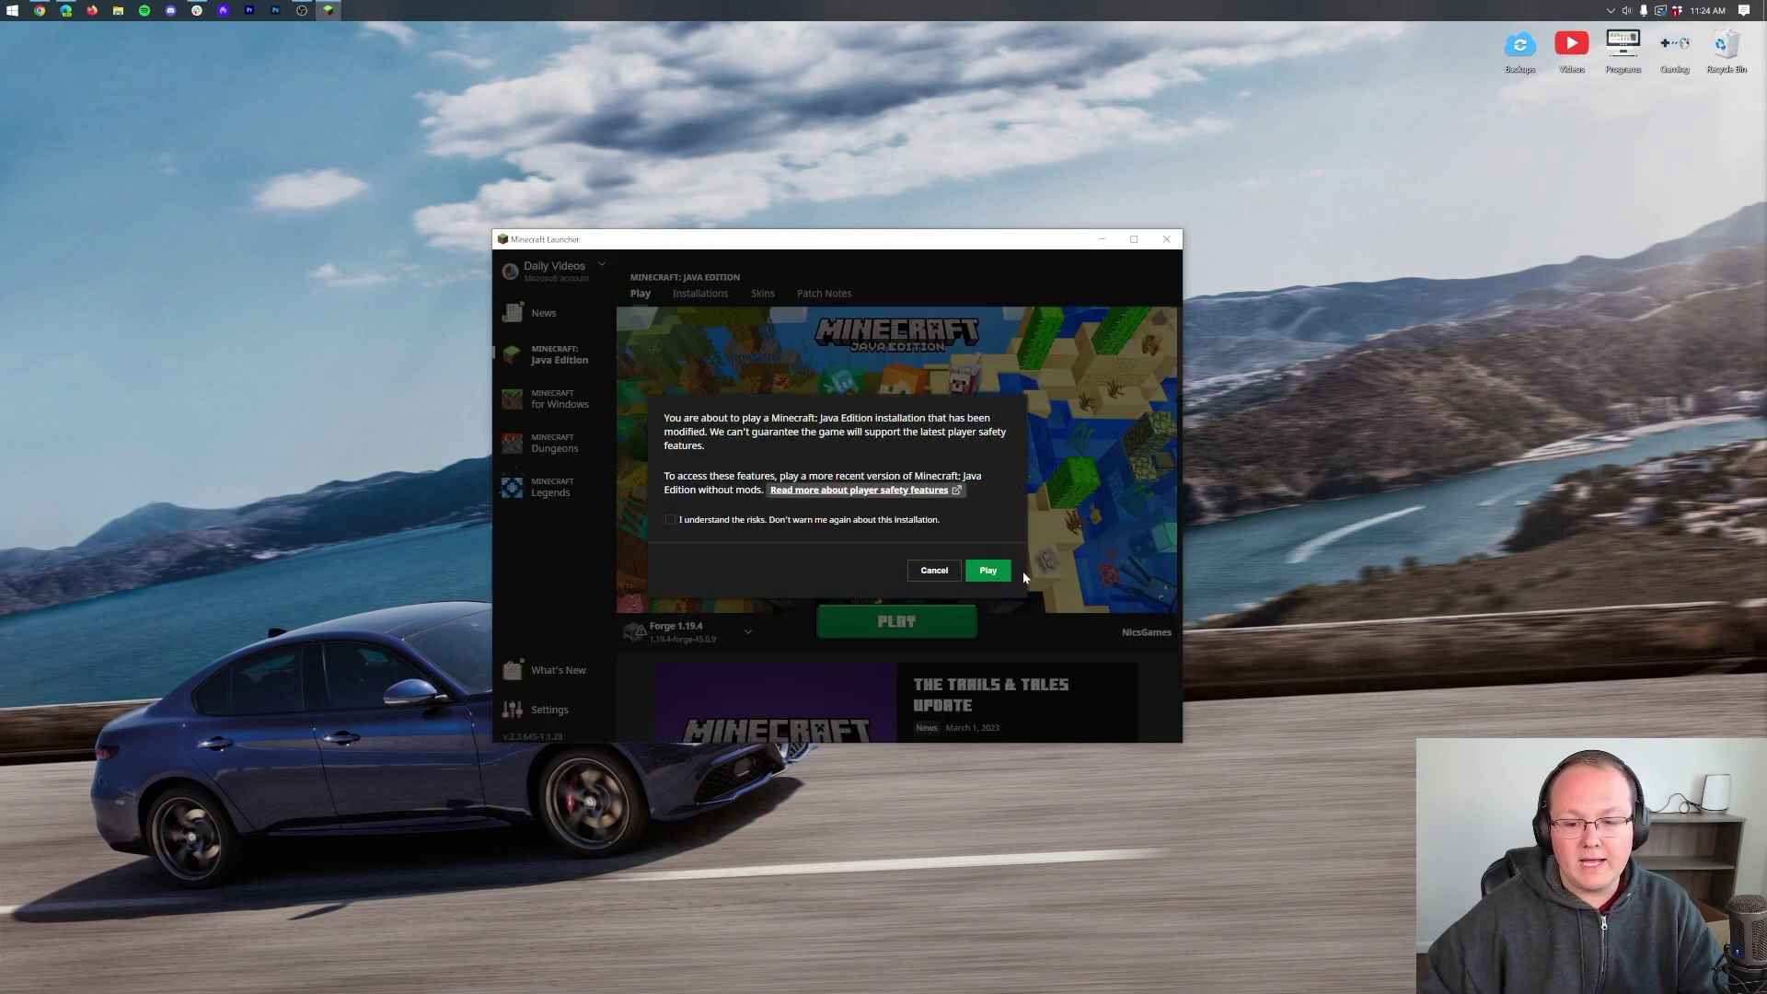
{"action": "left_click", "coordinate": [999, 572]}
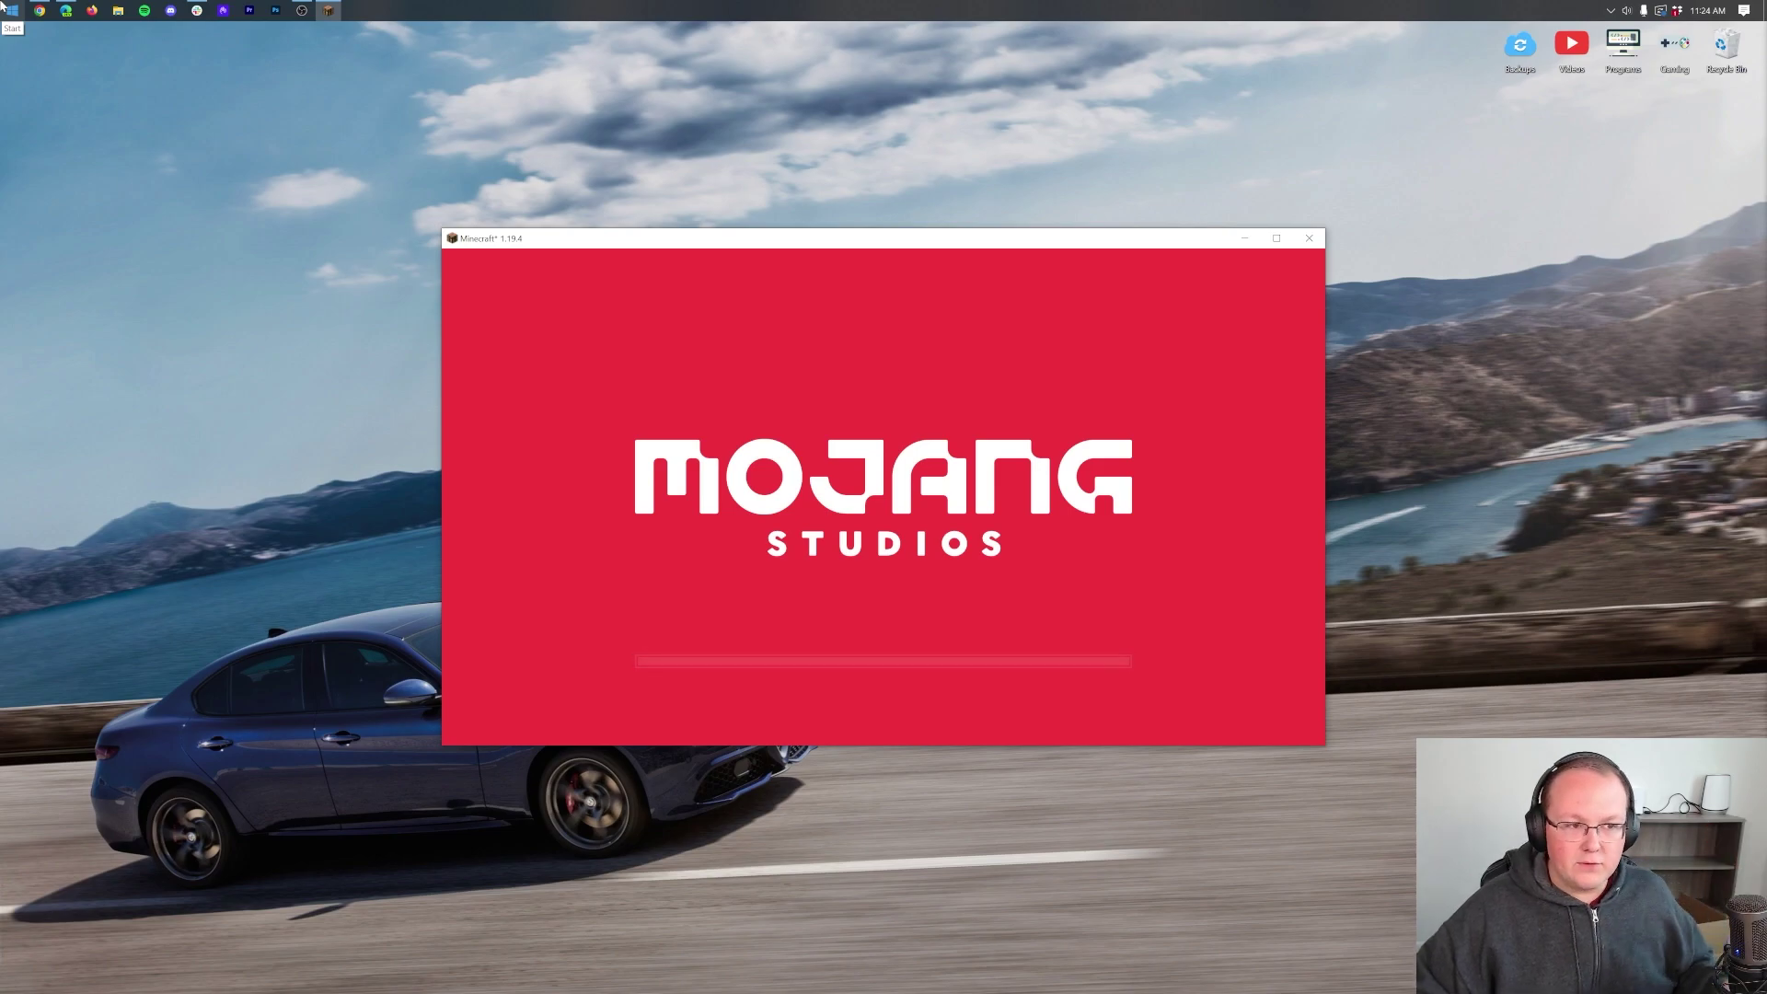
Step: In File Explorer, move the Balm, Cooking for Blockheads and JourneyMap jar files from Downloads to the desktop
{"action": "left_click", "coordinate": [4, 8]}
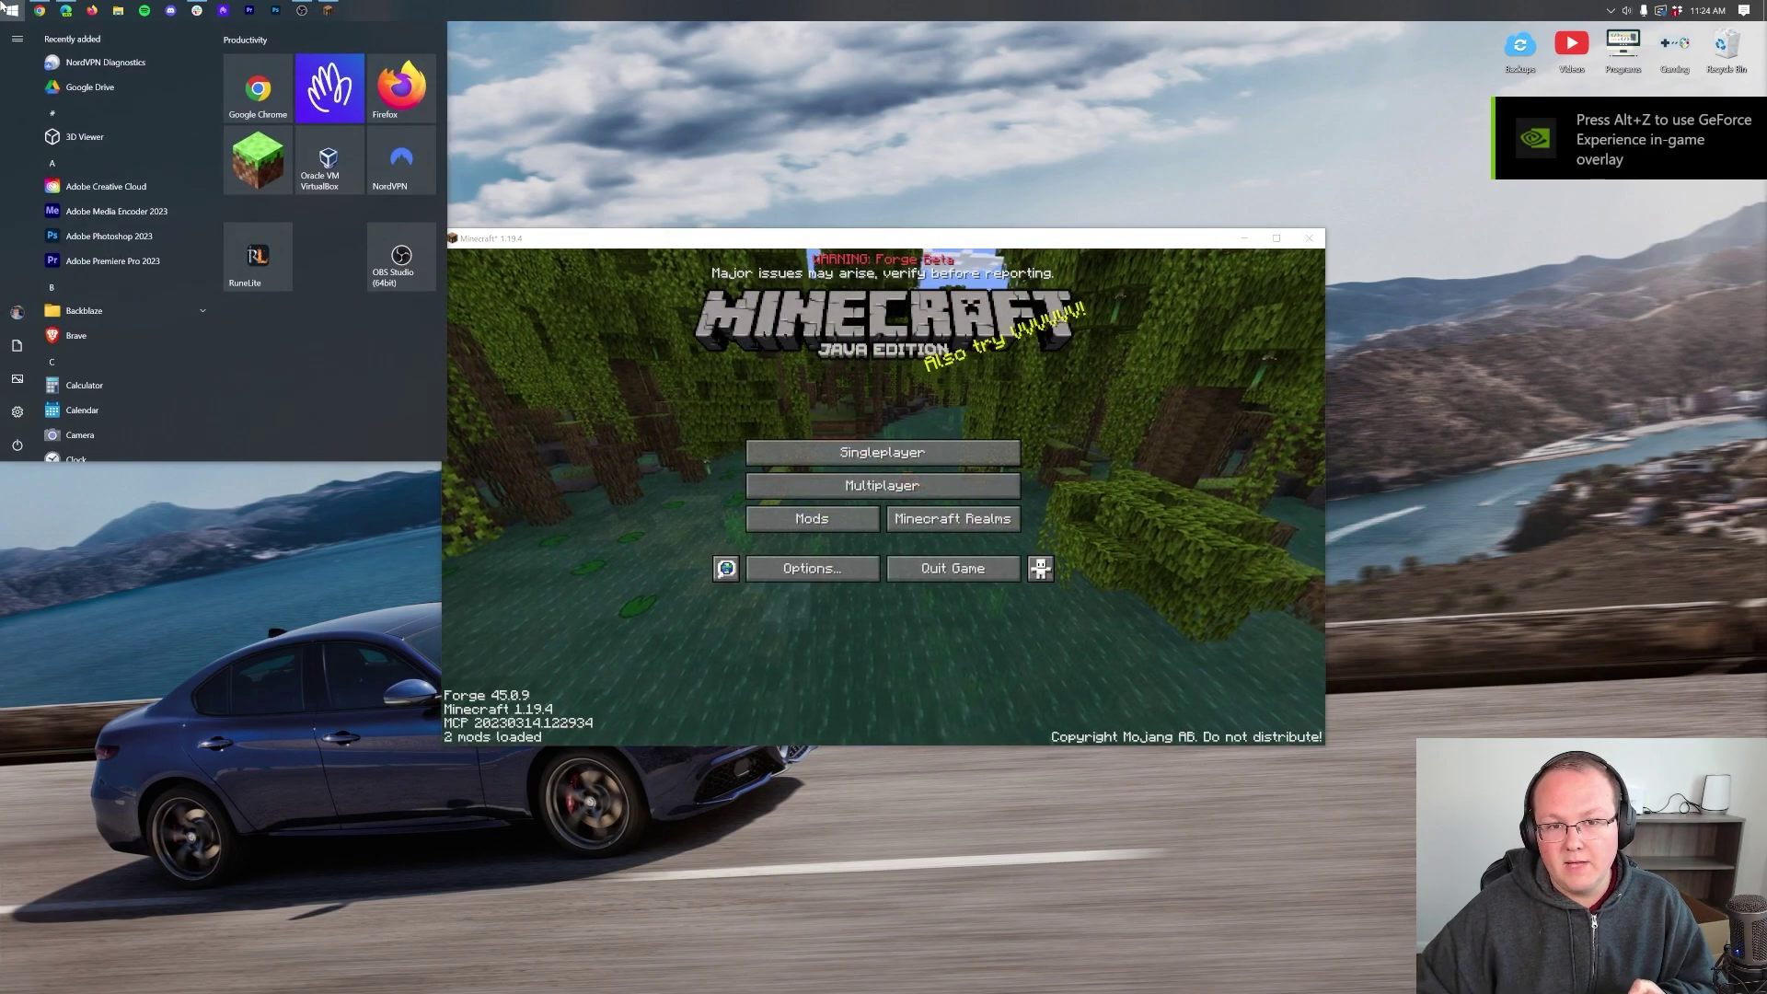
{"action": "type", "text": "down"}
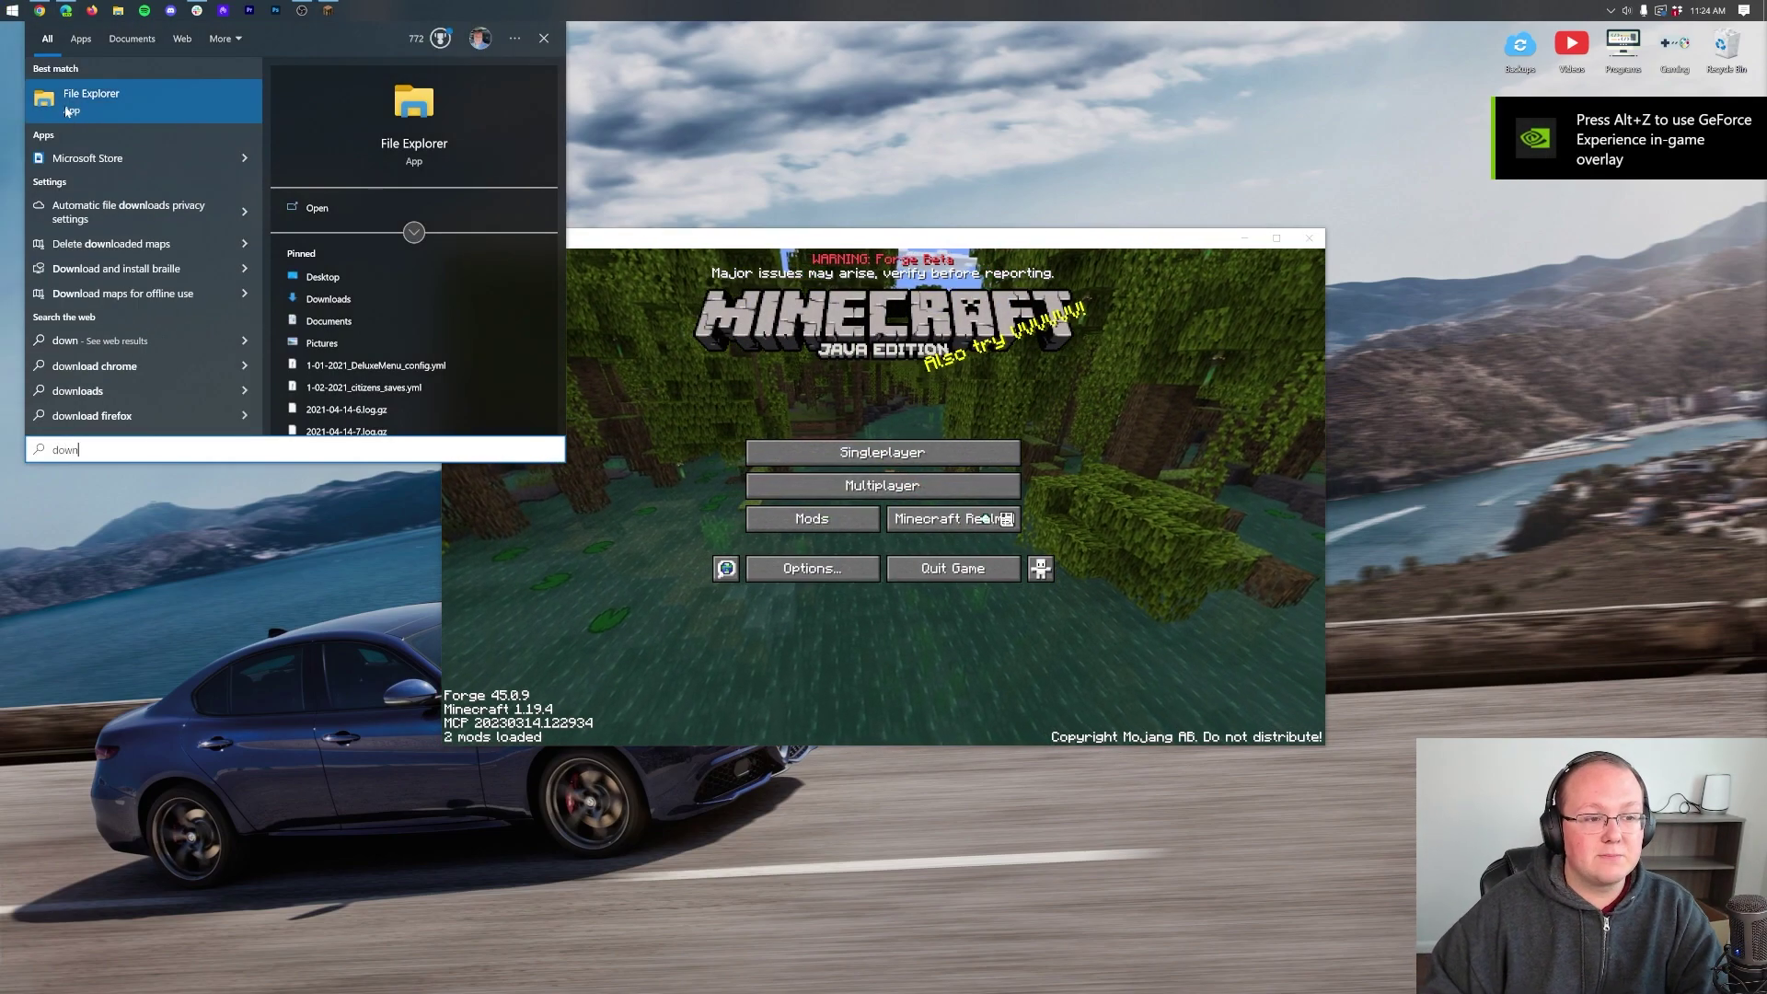
{"action": "left_click", "coordinate": [91, 100]}
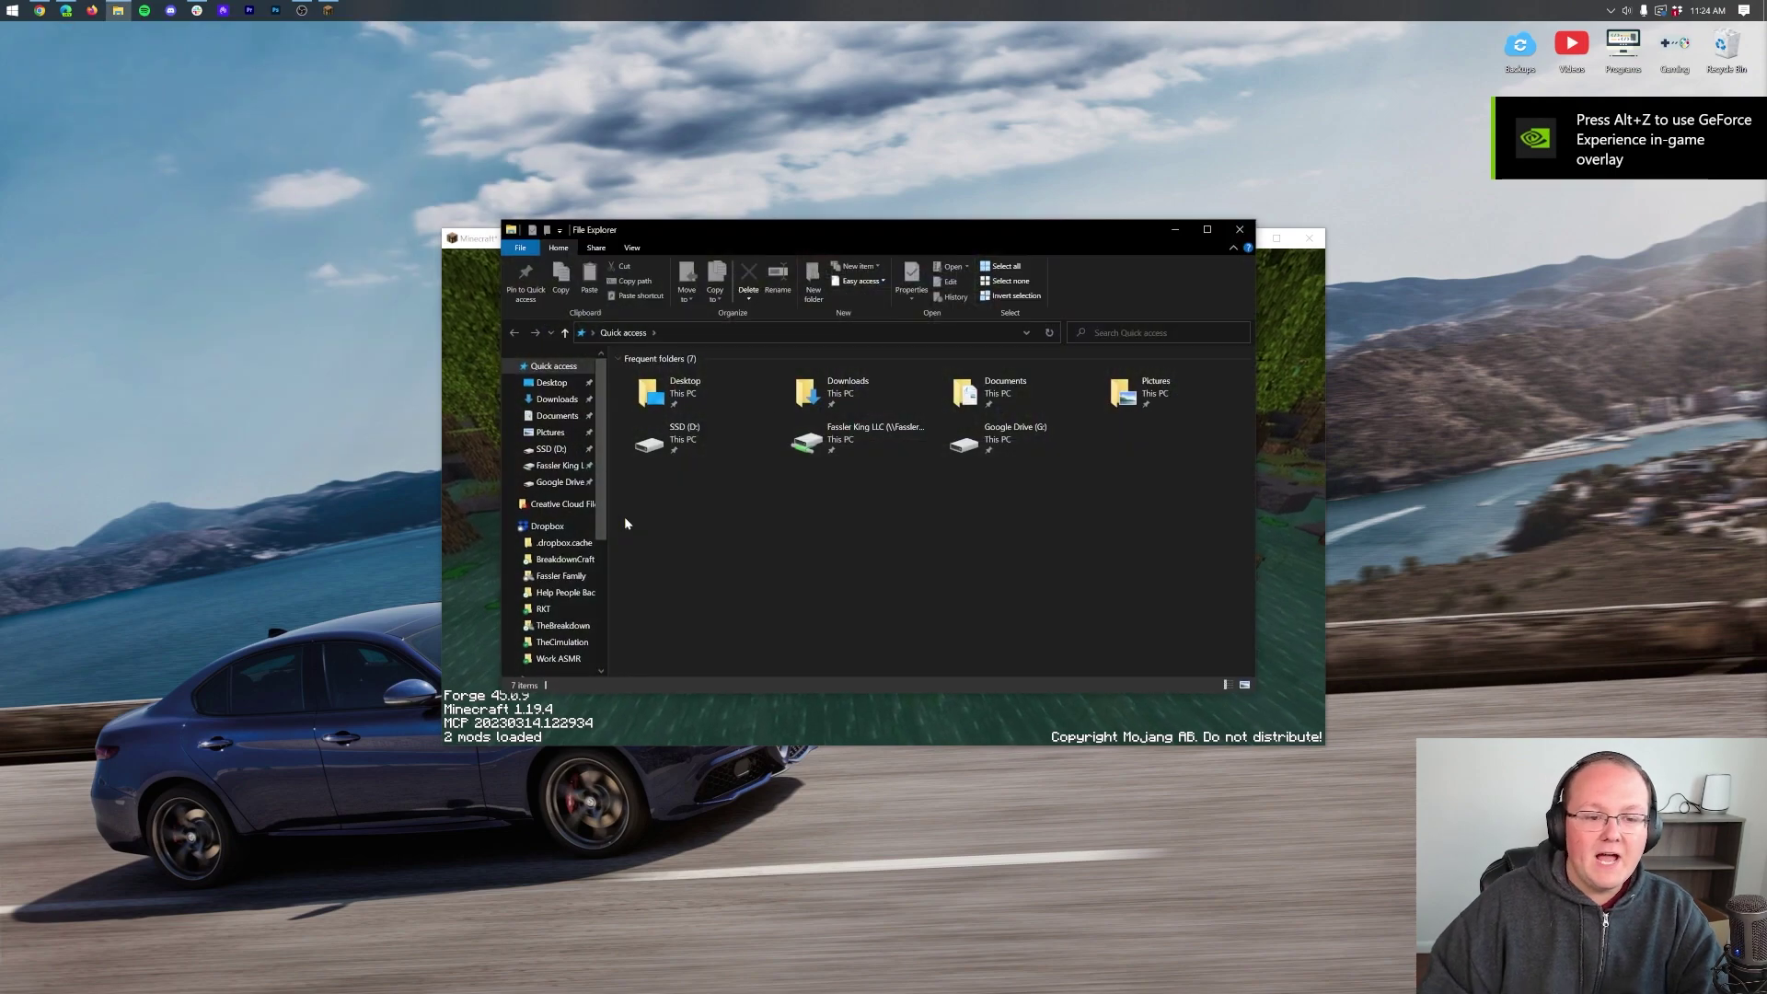
{"action": "scroll", "coordinate": [556, 474], "scroll_direction": "down", "scroll_amount": 1}
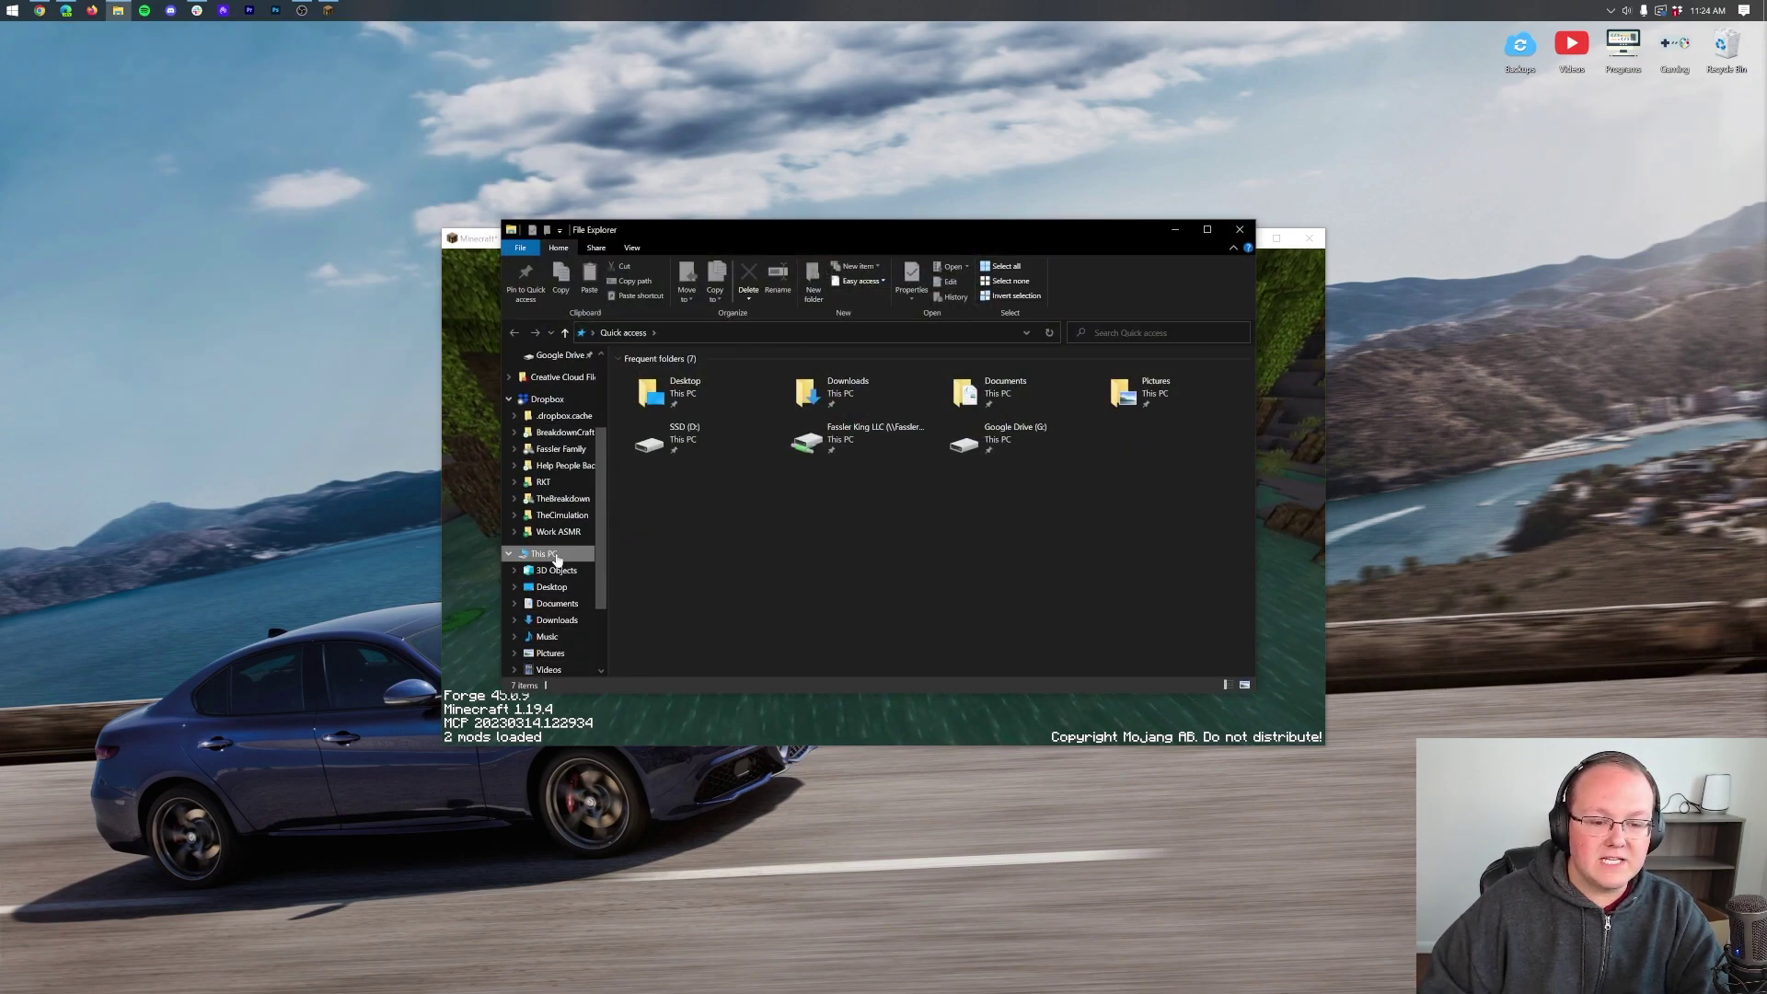
{"action": "left_click", "coordinate": [560, 550]}
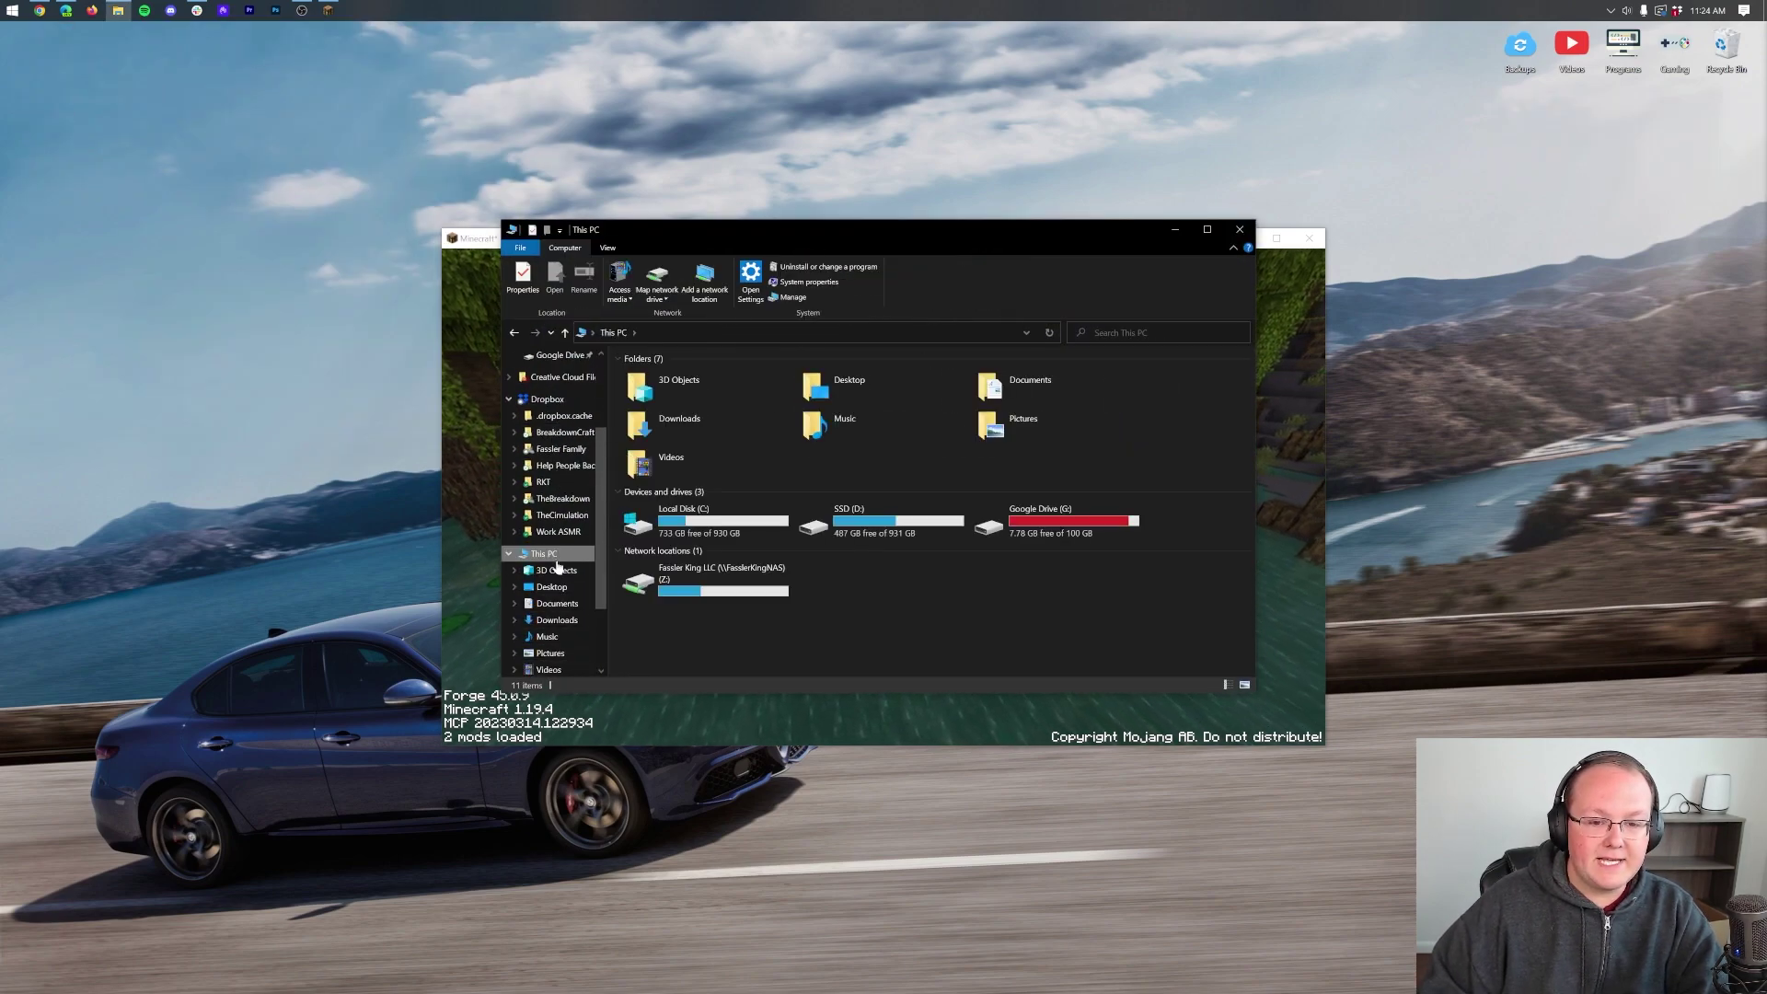
{"action": "double_click", "coordinate": [714, 420]}
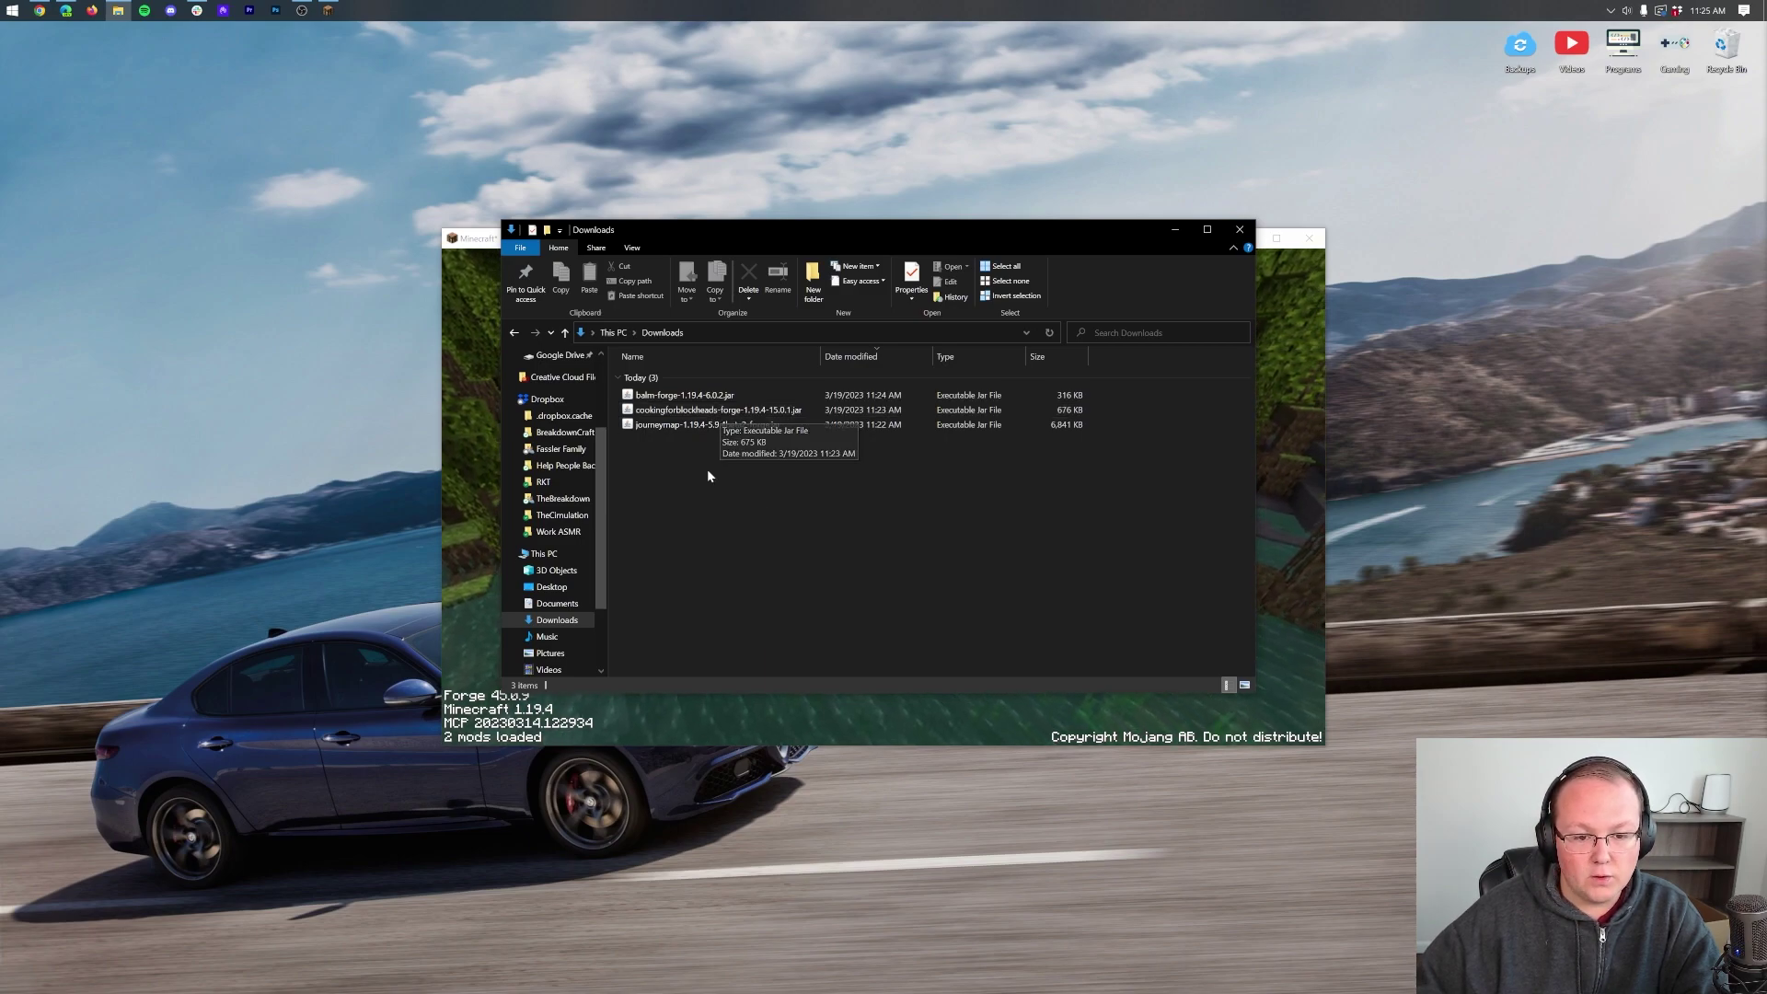
{"action": "left_click_drag", "start_coordinate": [755, 495], "coordinate": [364, 259]}
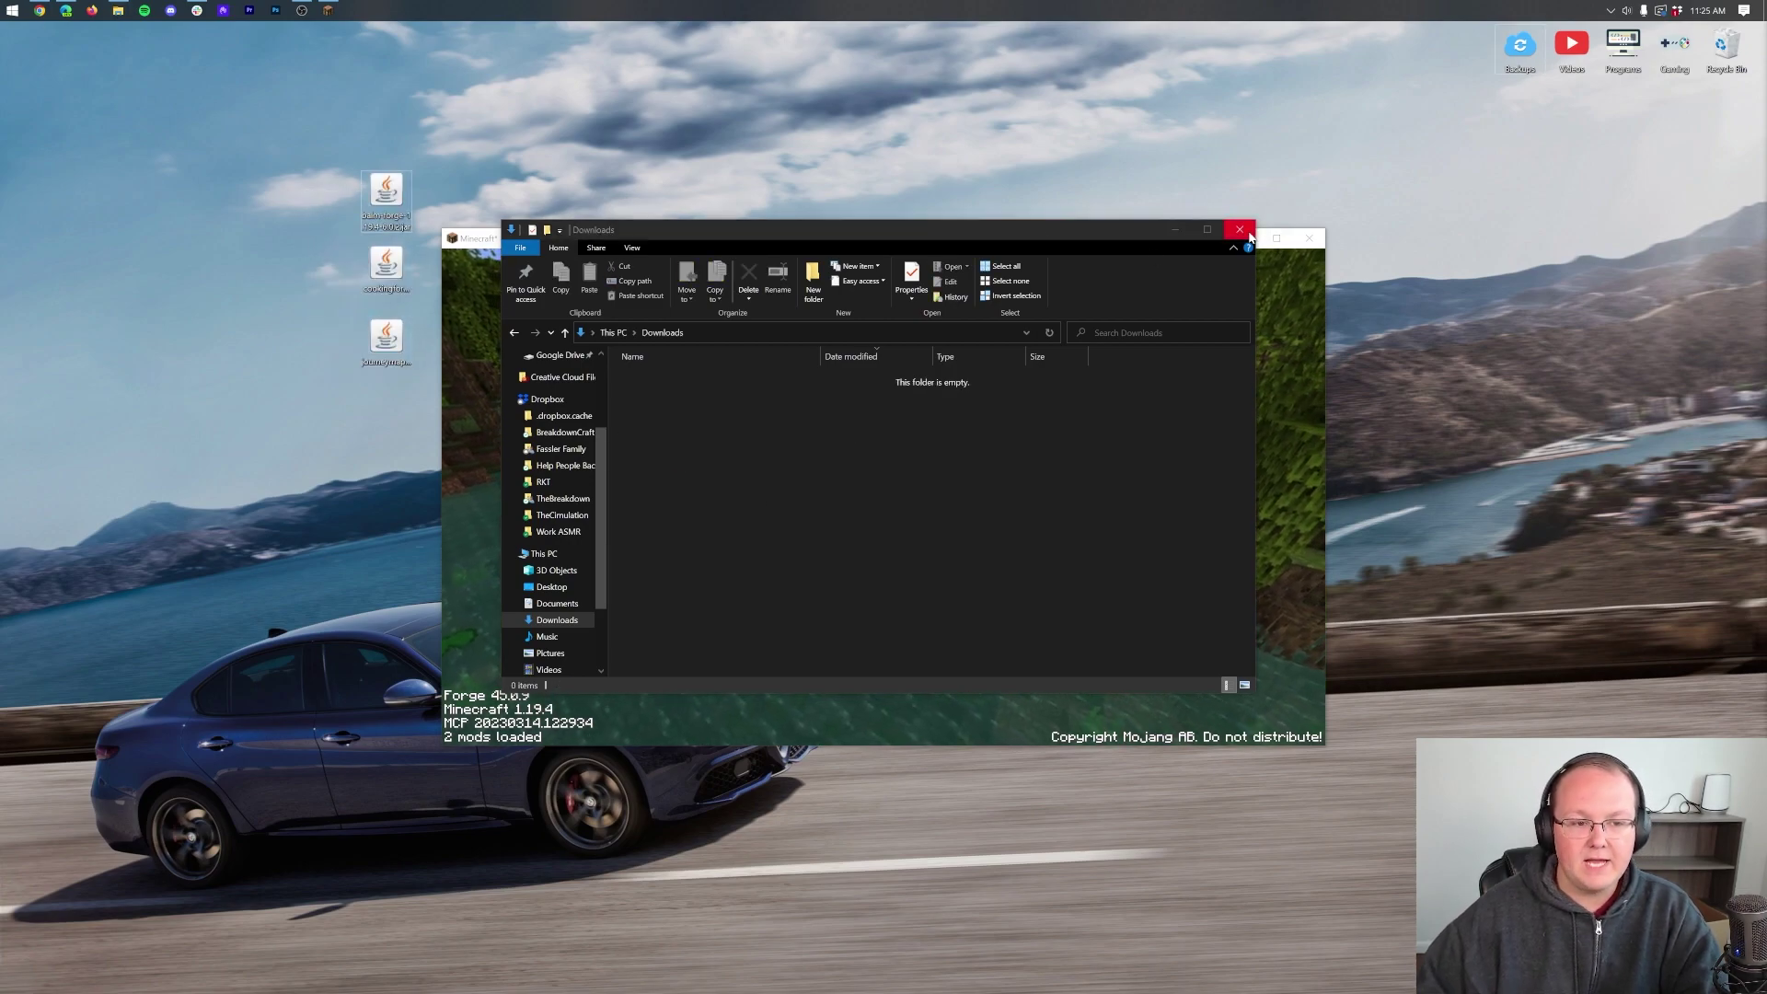
{"action": "left_click", "coordinate": [1240, 230]}
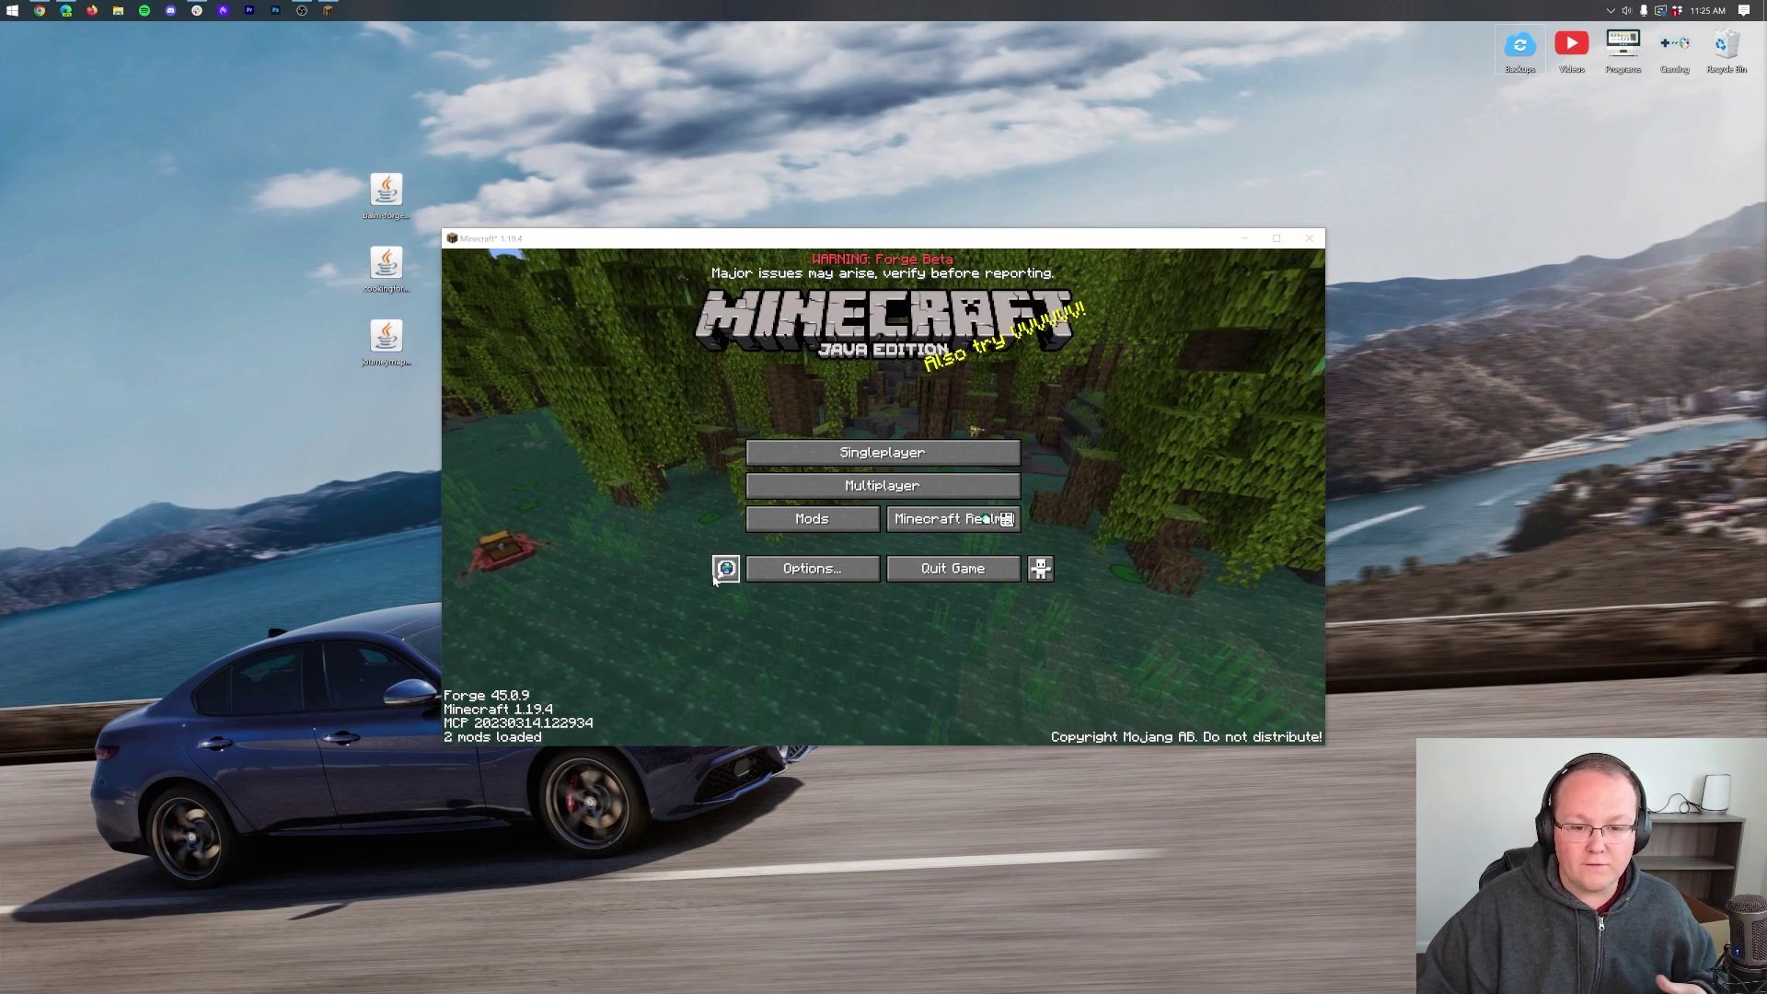
Step: Open the mods folder from Minecraft's mod list and move the three mod jar files from the desktop into it
{"action": "left_click", "coordinate": [767, 521]}
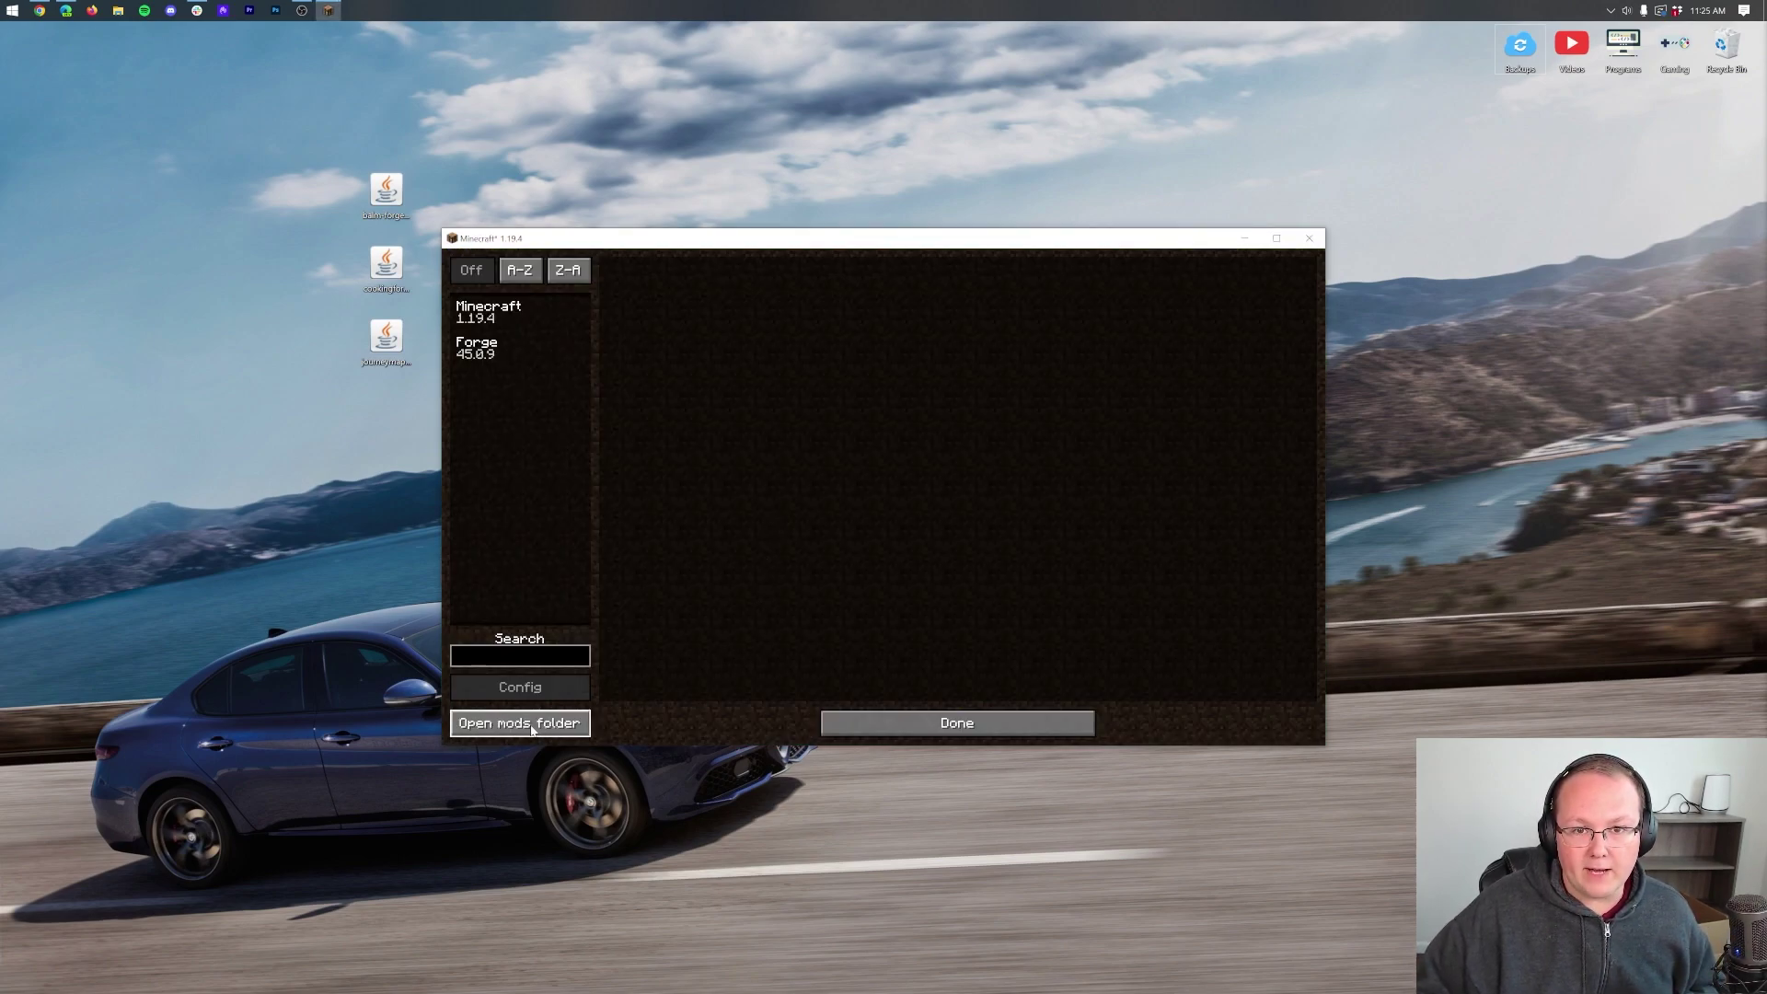
{"action": "left_click", "coordinate": [929, 723]}
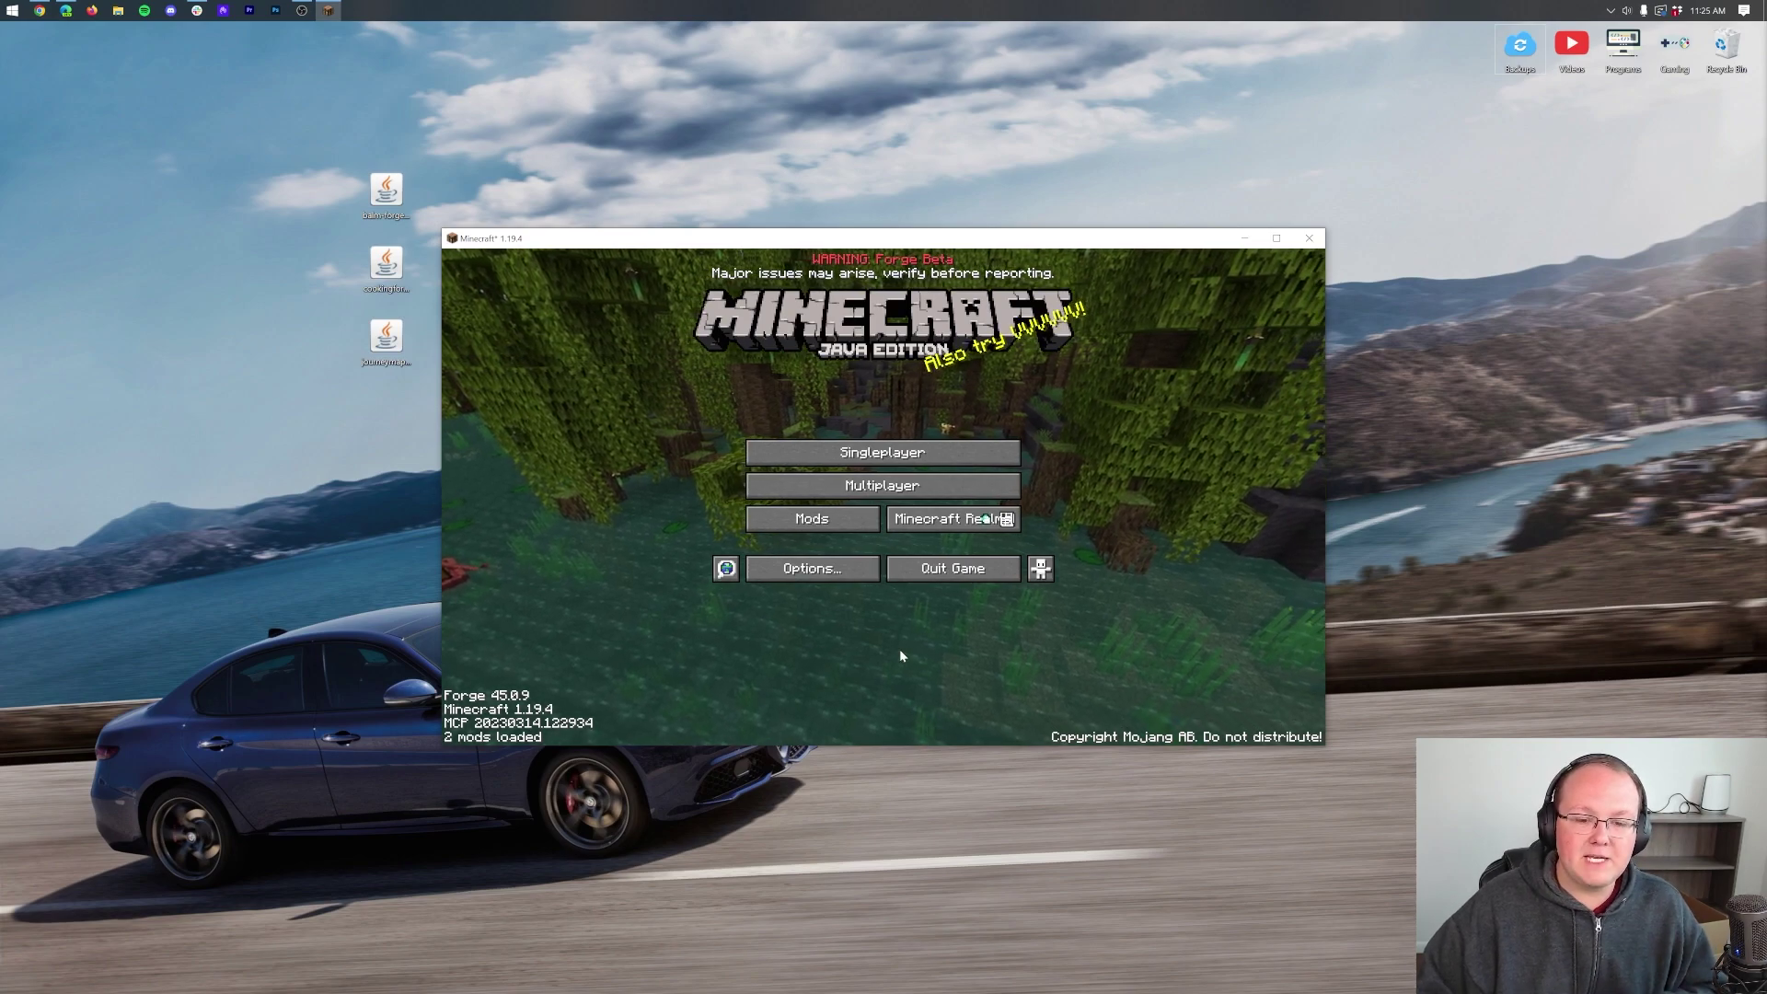
{"action": "left_click", "coordinate": [814, 521]}
{"action": "left_click", "coordinate": [476, 719]}
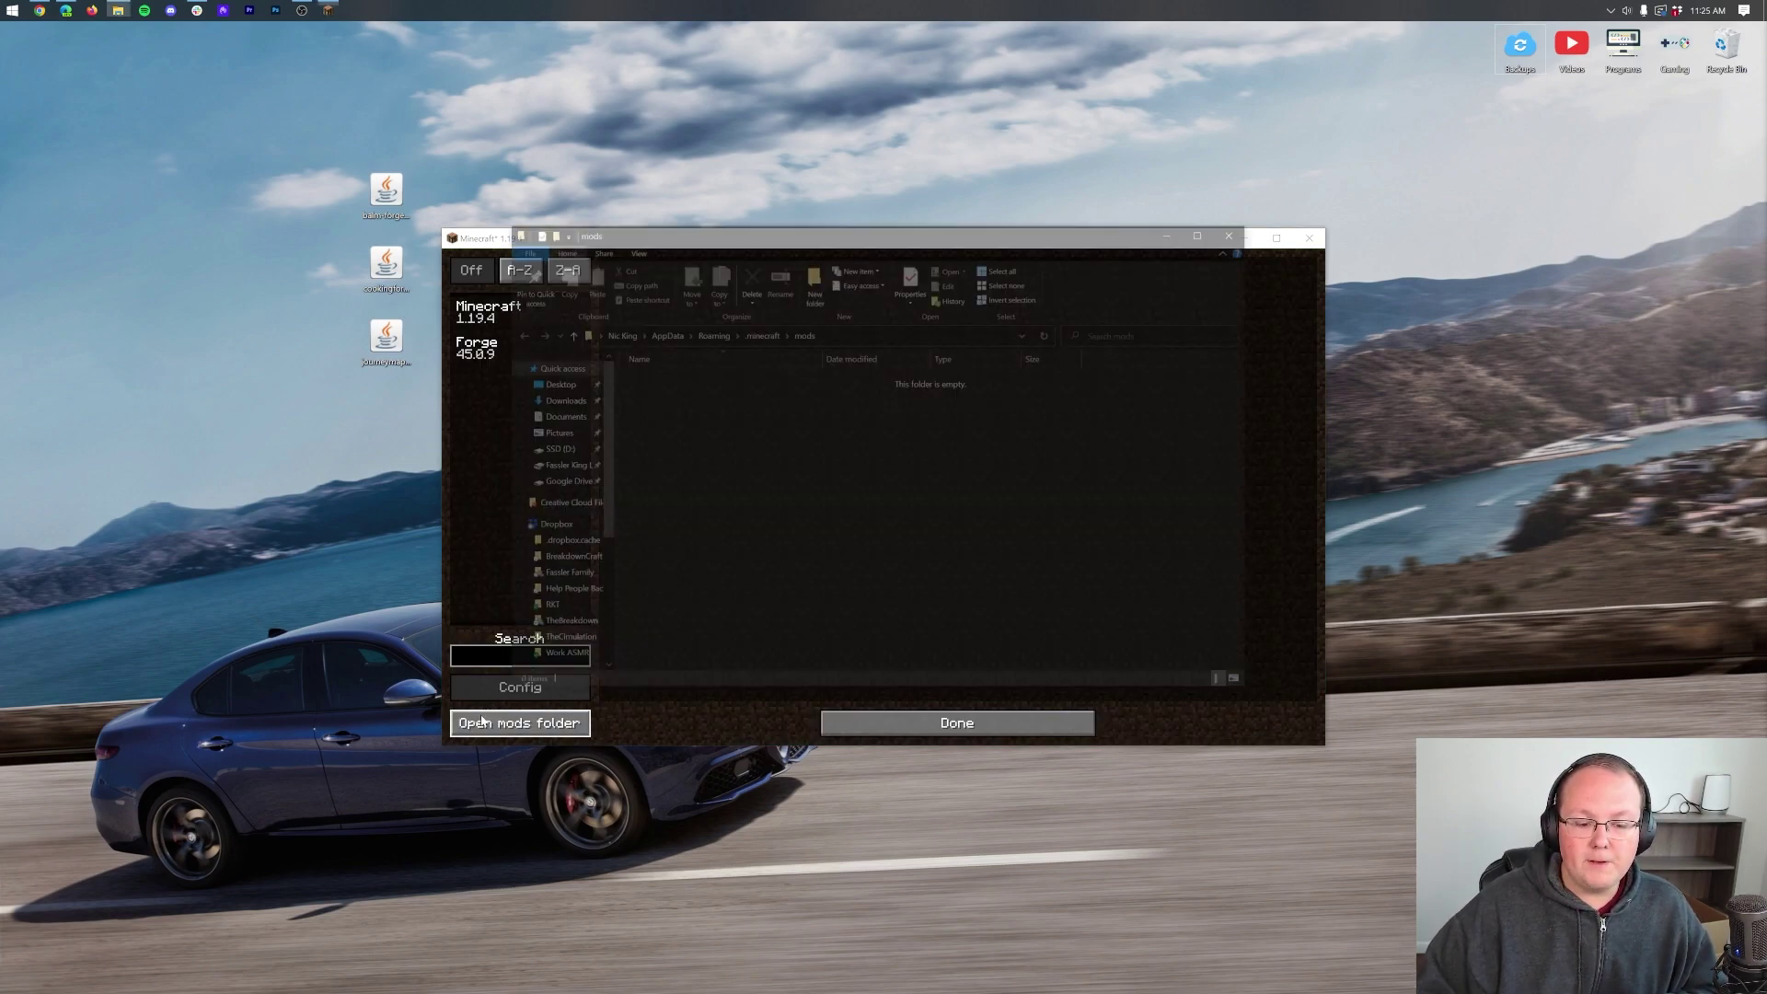
{"action": "left_click_drag", "start_coordinate": [276, 120], "coordinate": [412, 442]}
{"action": "left_click_drag", "start_coordinate": [386, 267], "coordinate": [946, 430]}
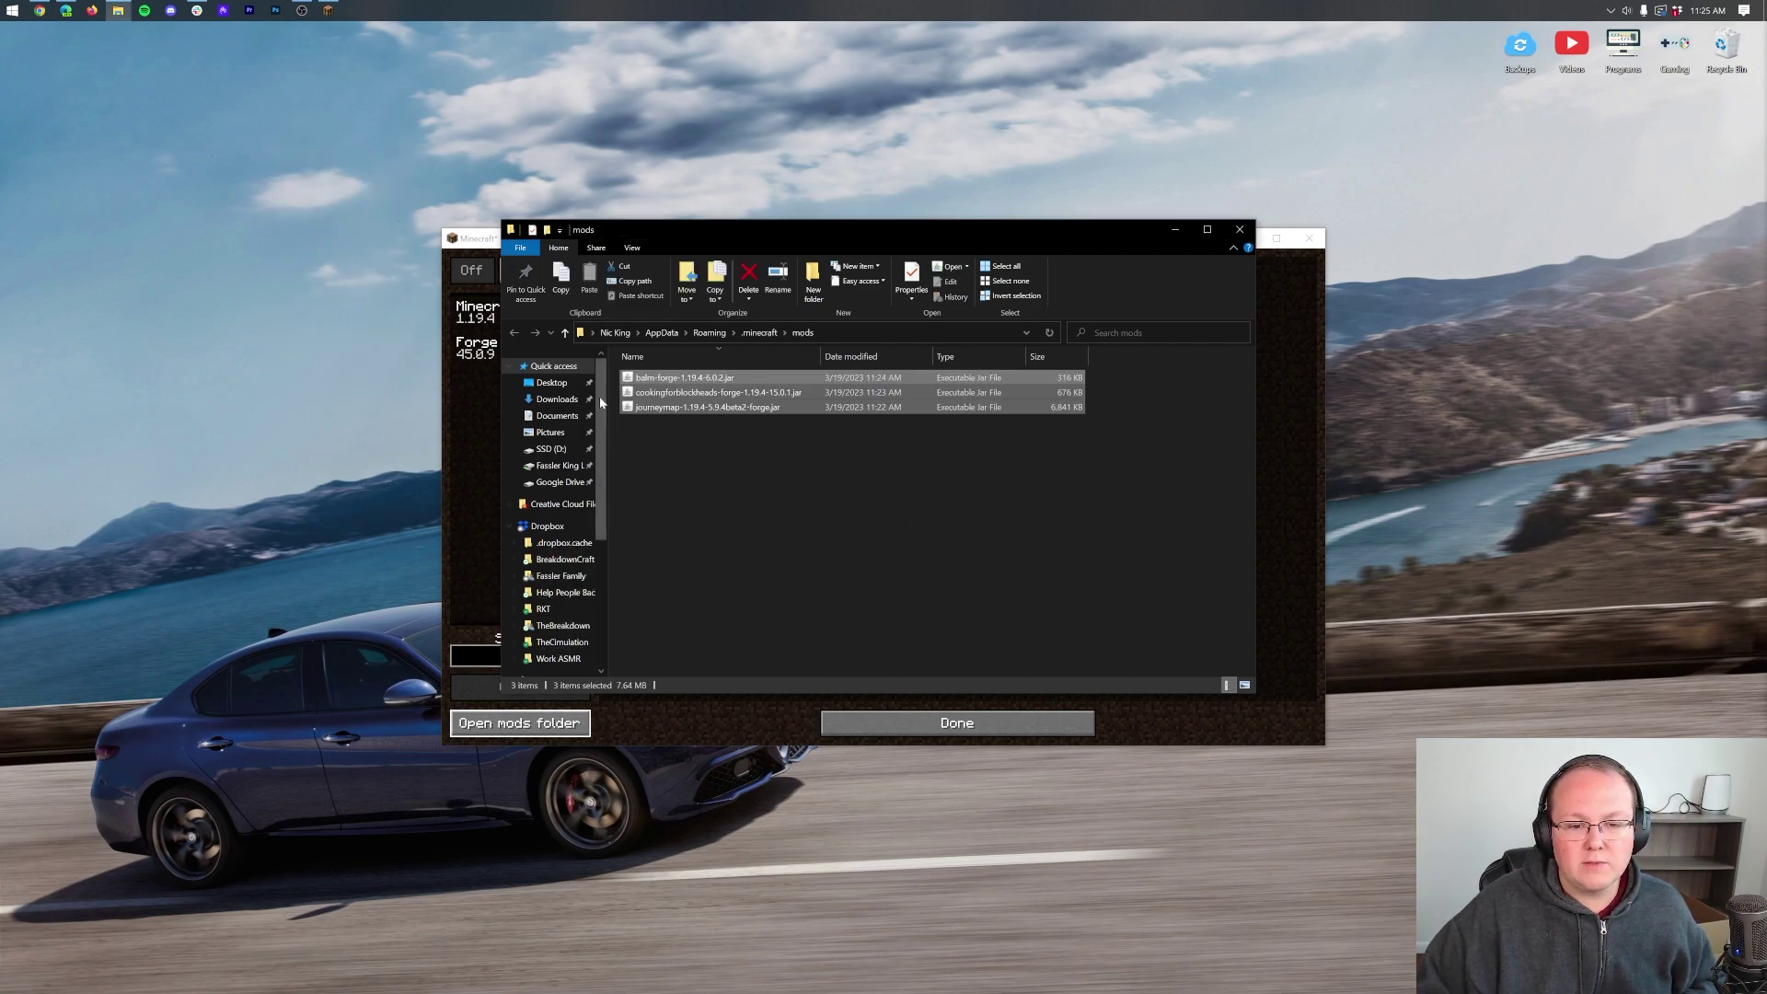
{"action": "left_click", "coordinate": [1239, 232]}
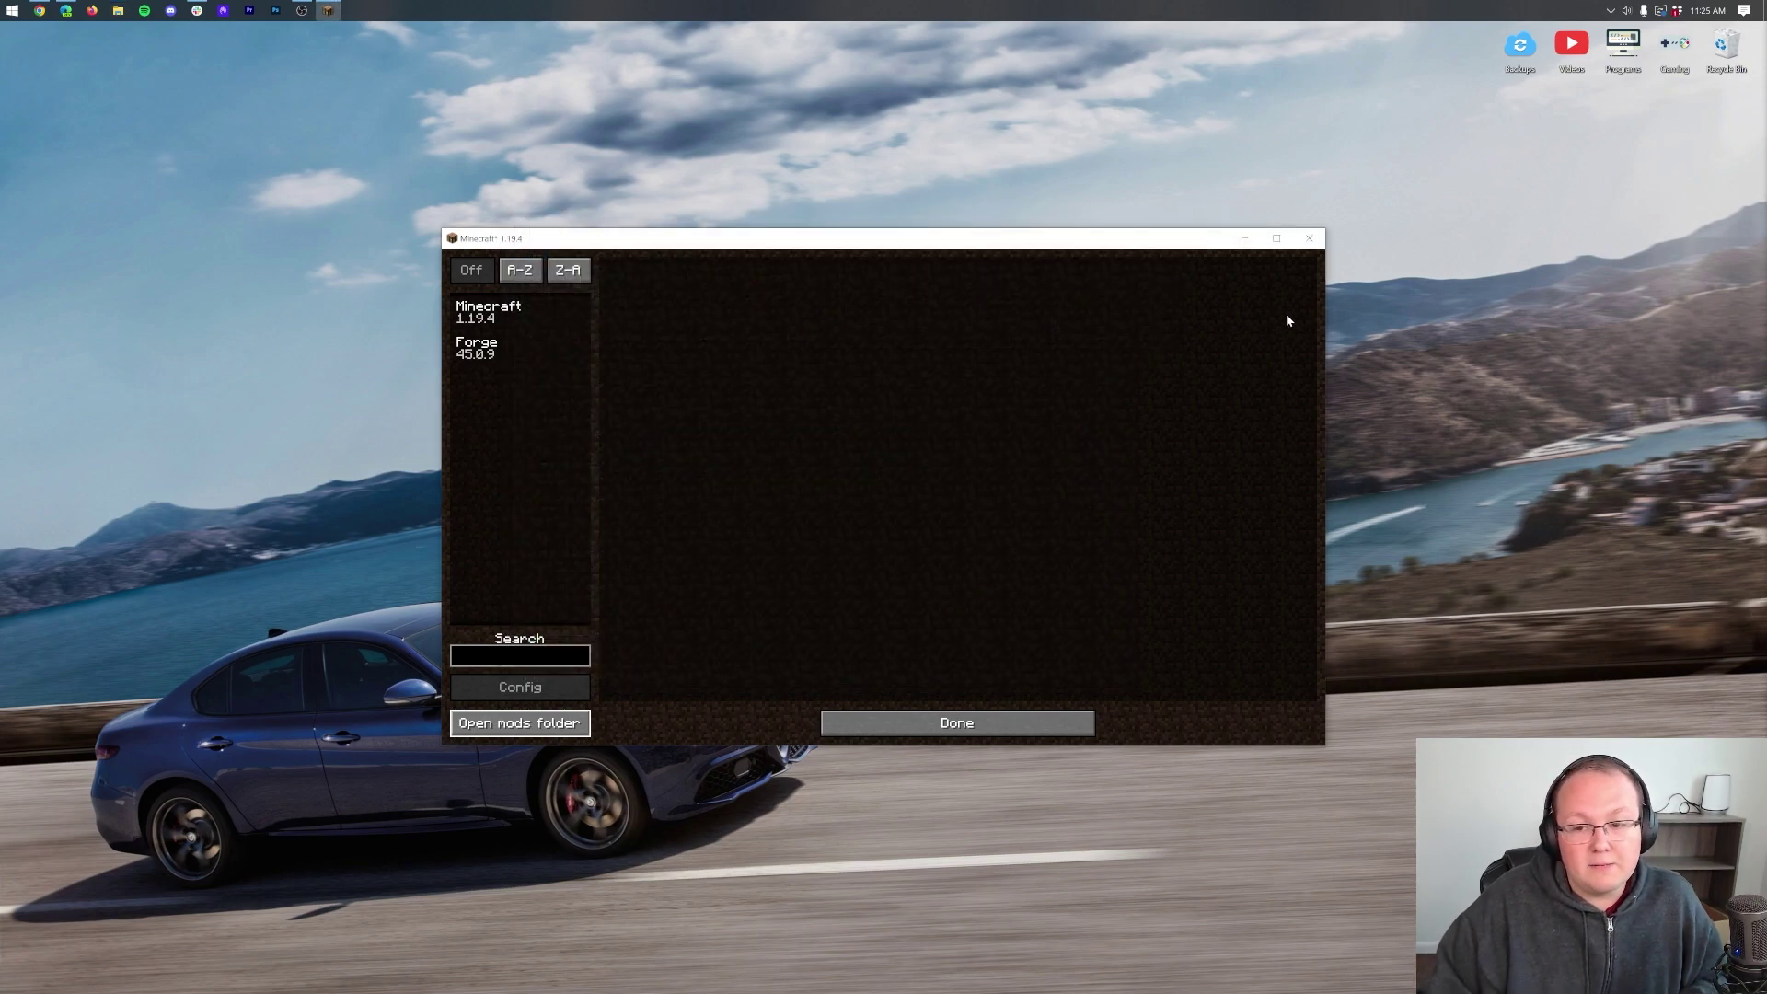
Step: Quit the running game and open the Minecraft Launcher again
{"action": "left_click", "coordinate": [1031, 723]}
{"action": "left_click", "coordinate": [1013, 565]}
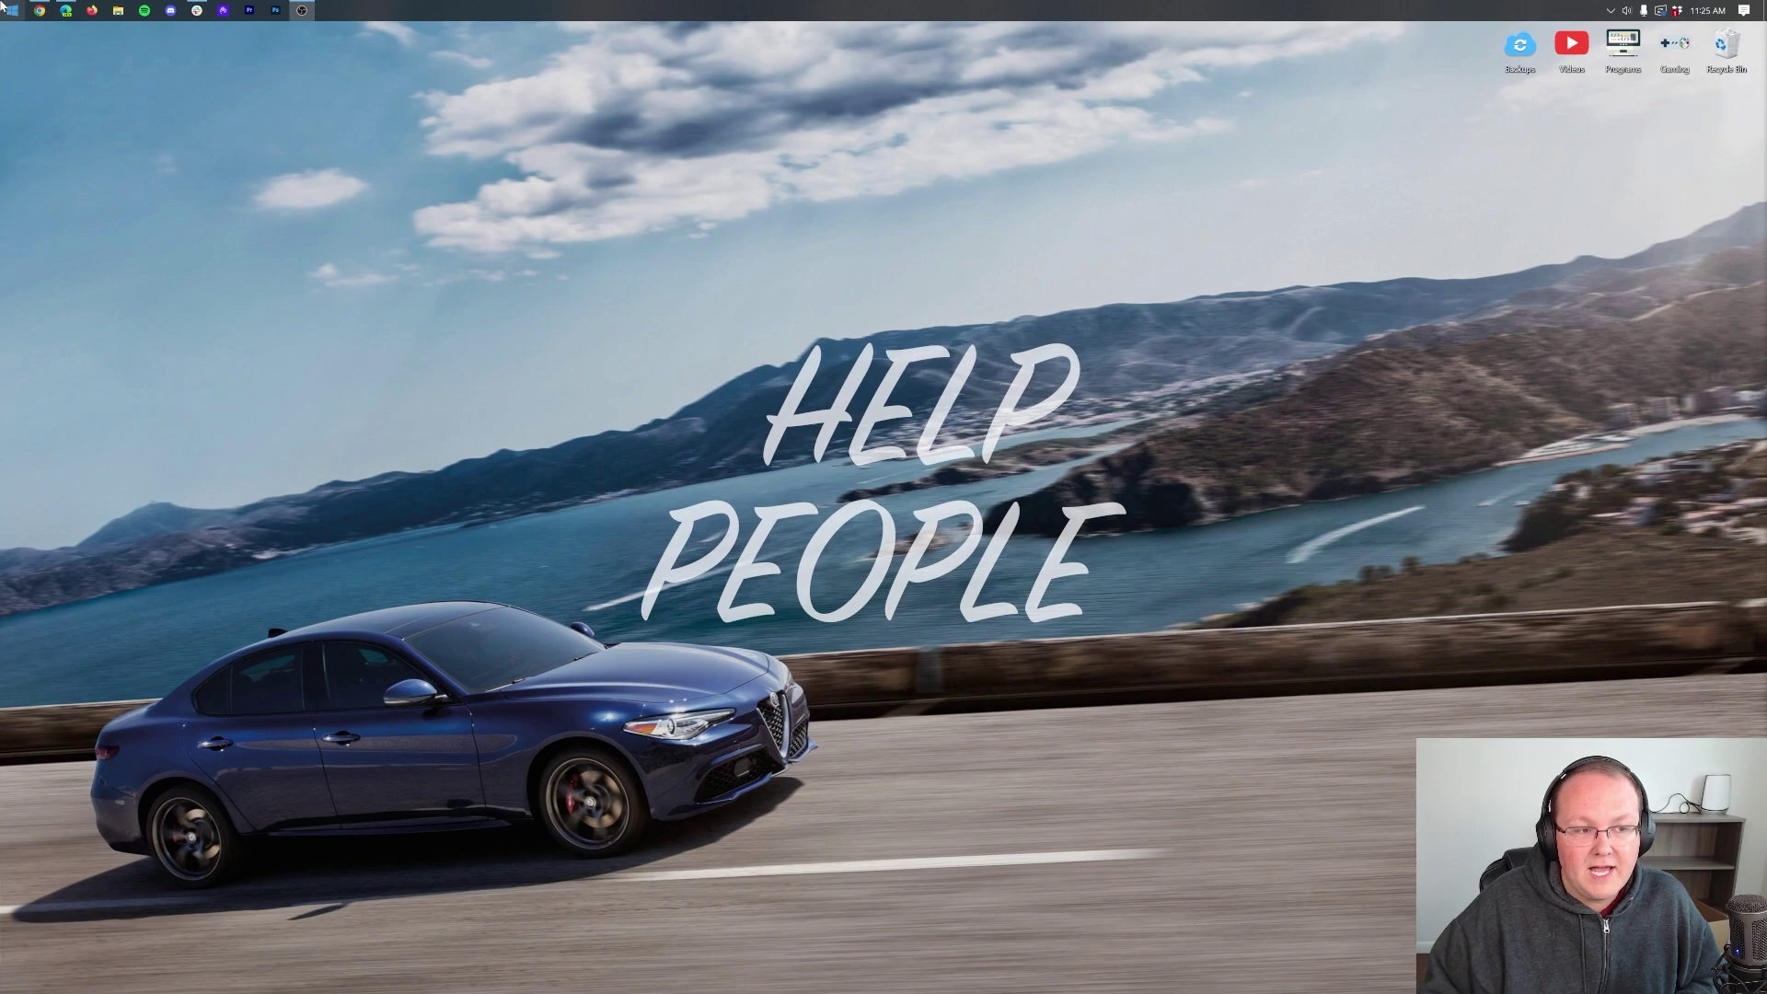
{"action": "left_click", "coordinate": [7, 13]}
{"action": "left_click", "coordinate": [258, 148]}
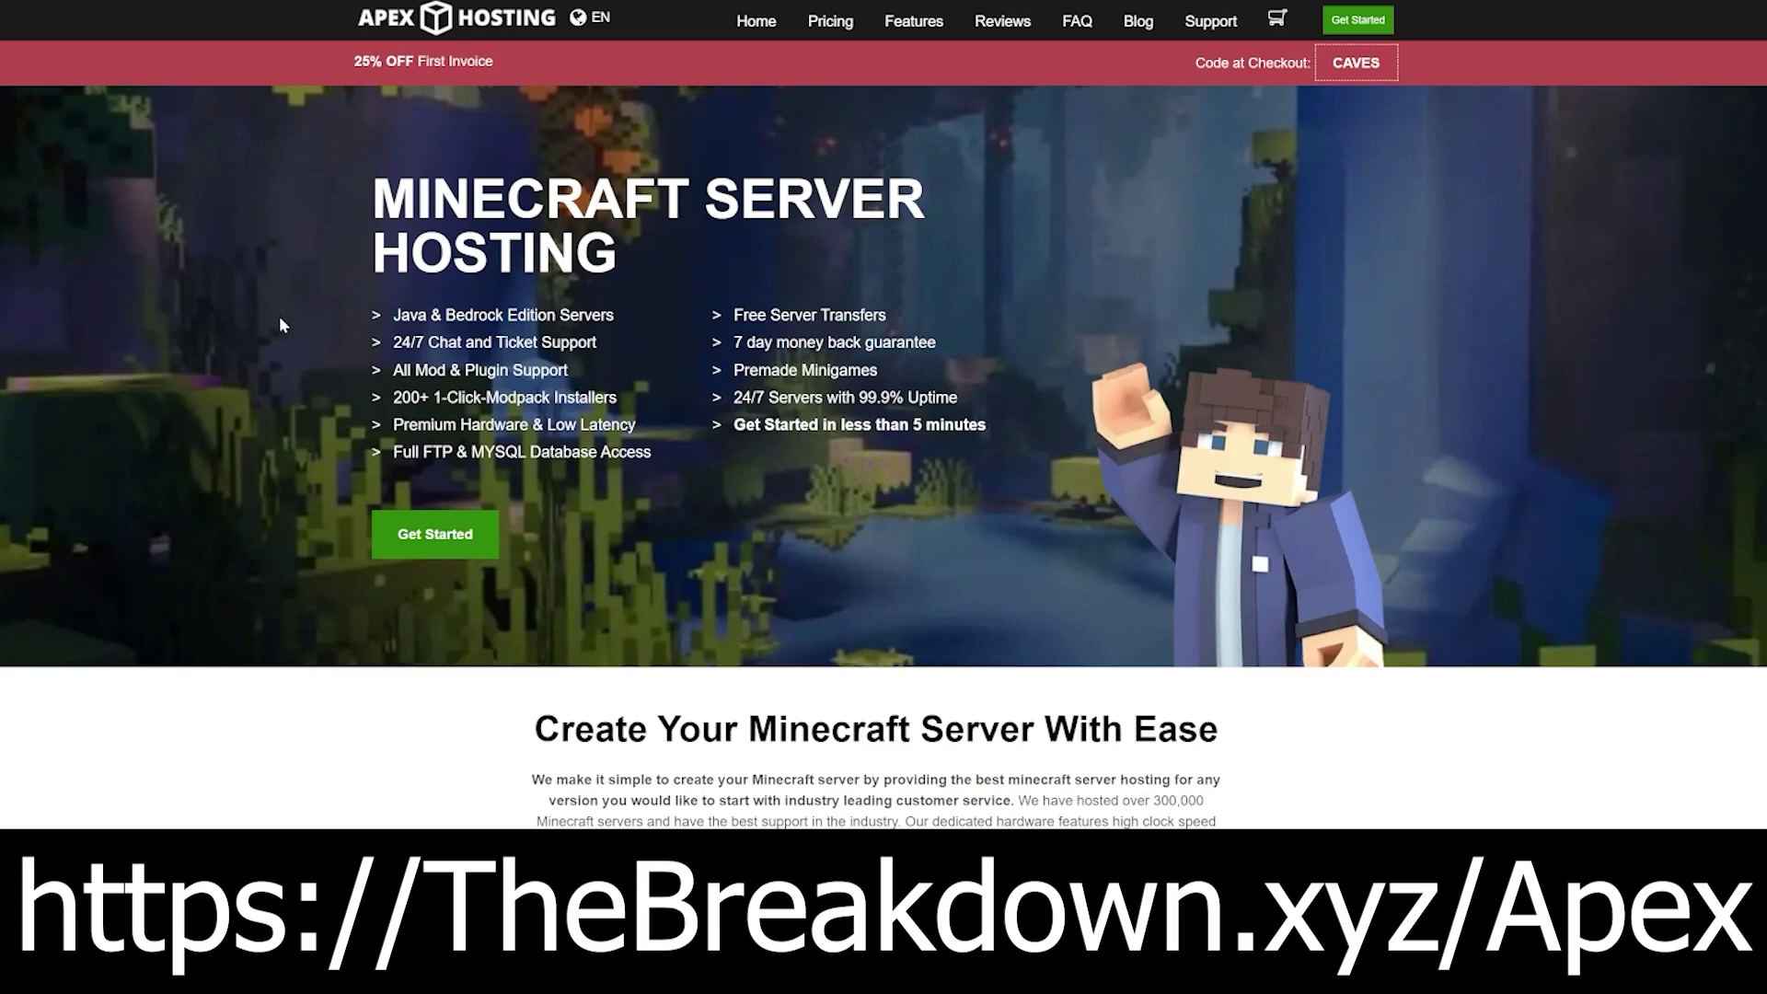
Step: Review the Apex Hosting page's feature list, including low latency, quick setup, DDoS protection and live chat support
{"action": "left_click_drag", "start_coordinate": [391, 351], "coordinate": [565, 426]}
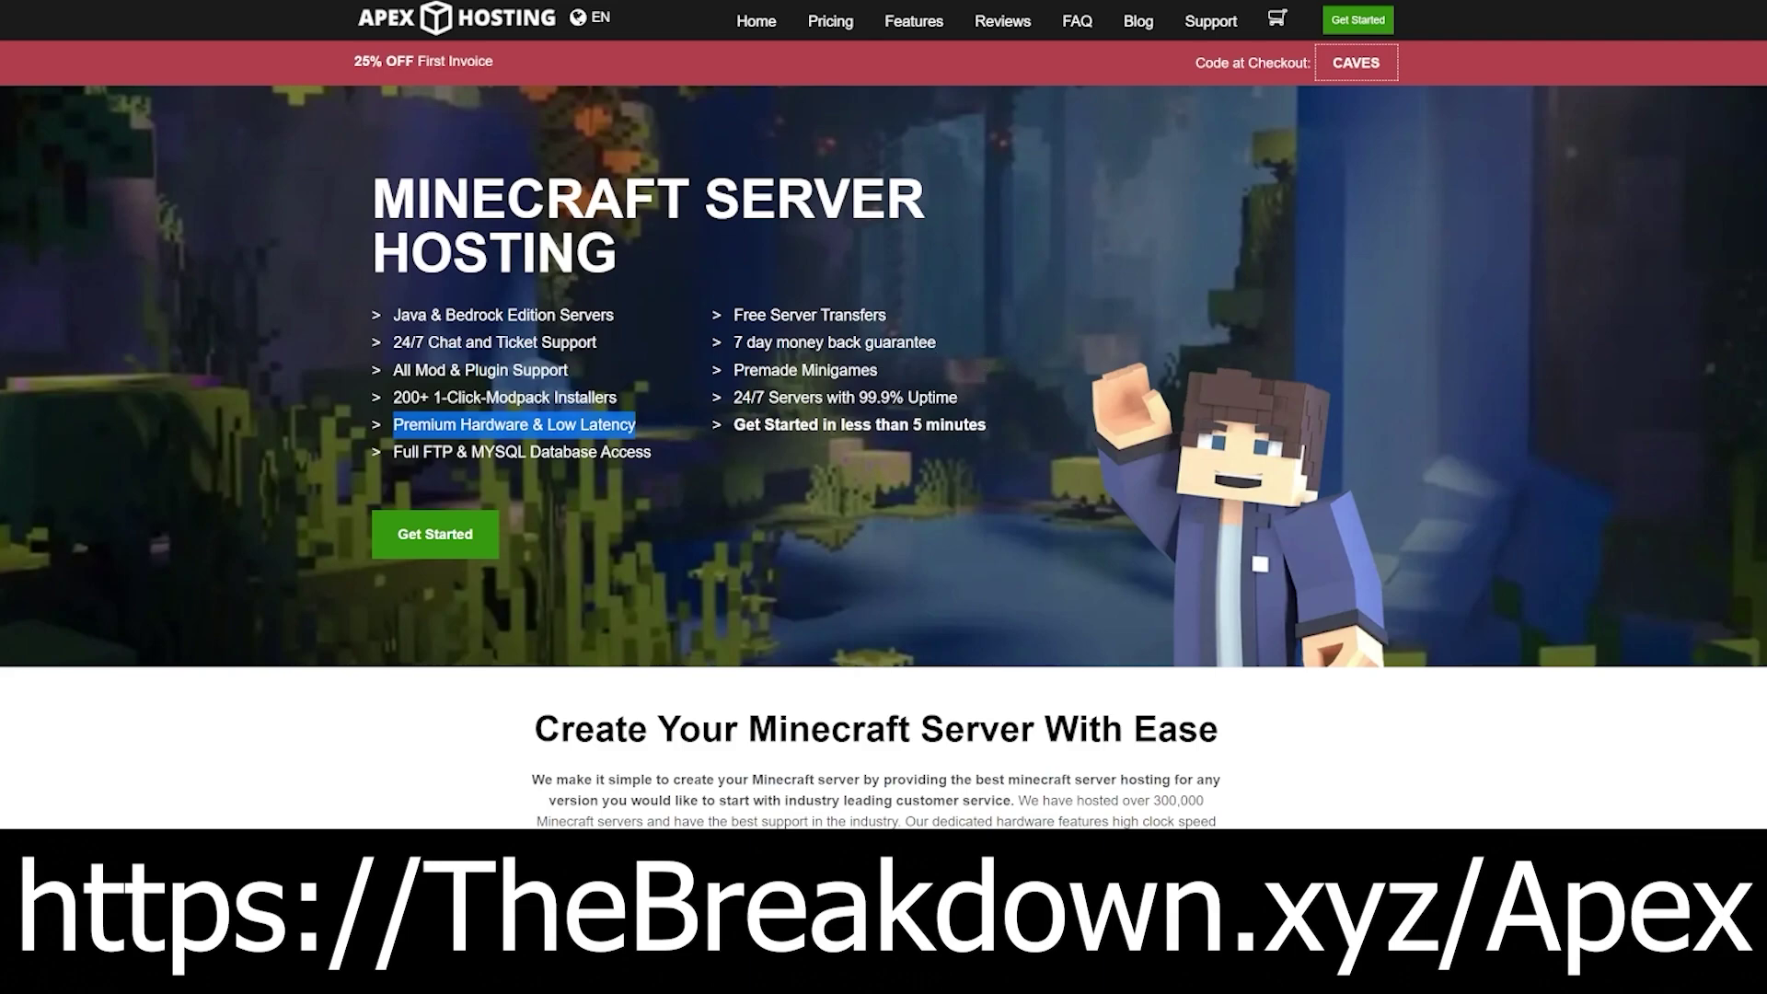
{"action": "left_click_drag", "start_coordinate": [733, 426], "coordinate": [865, 426]}
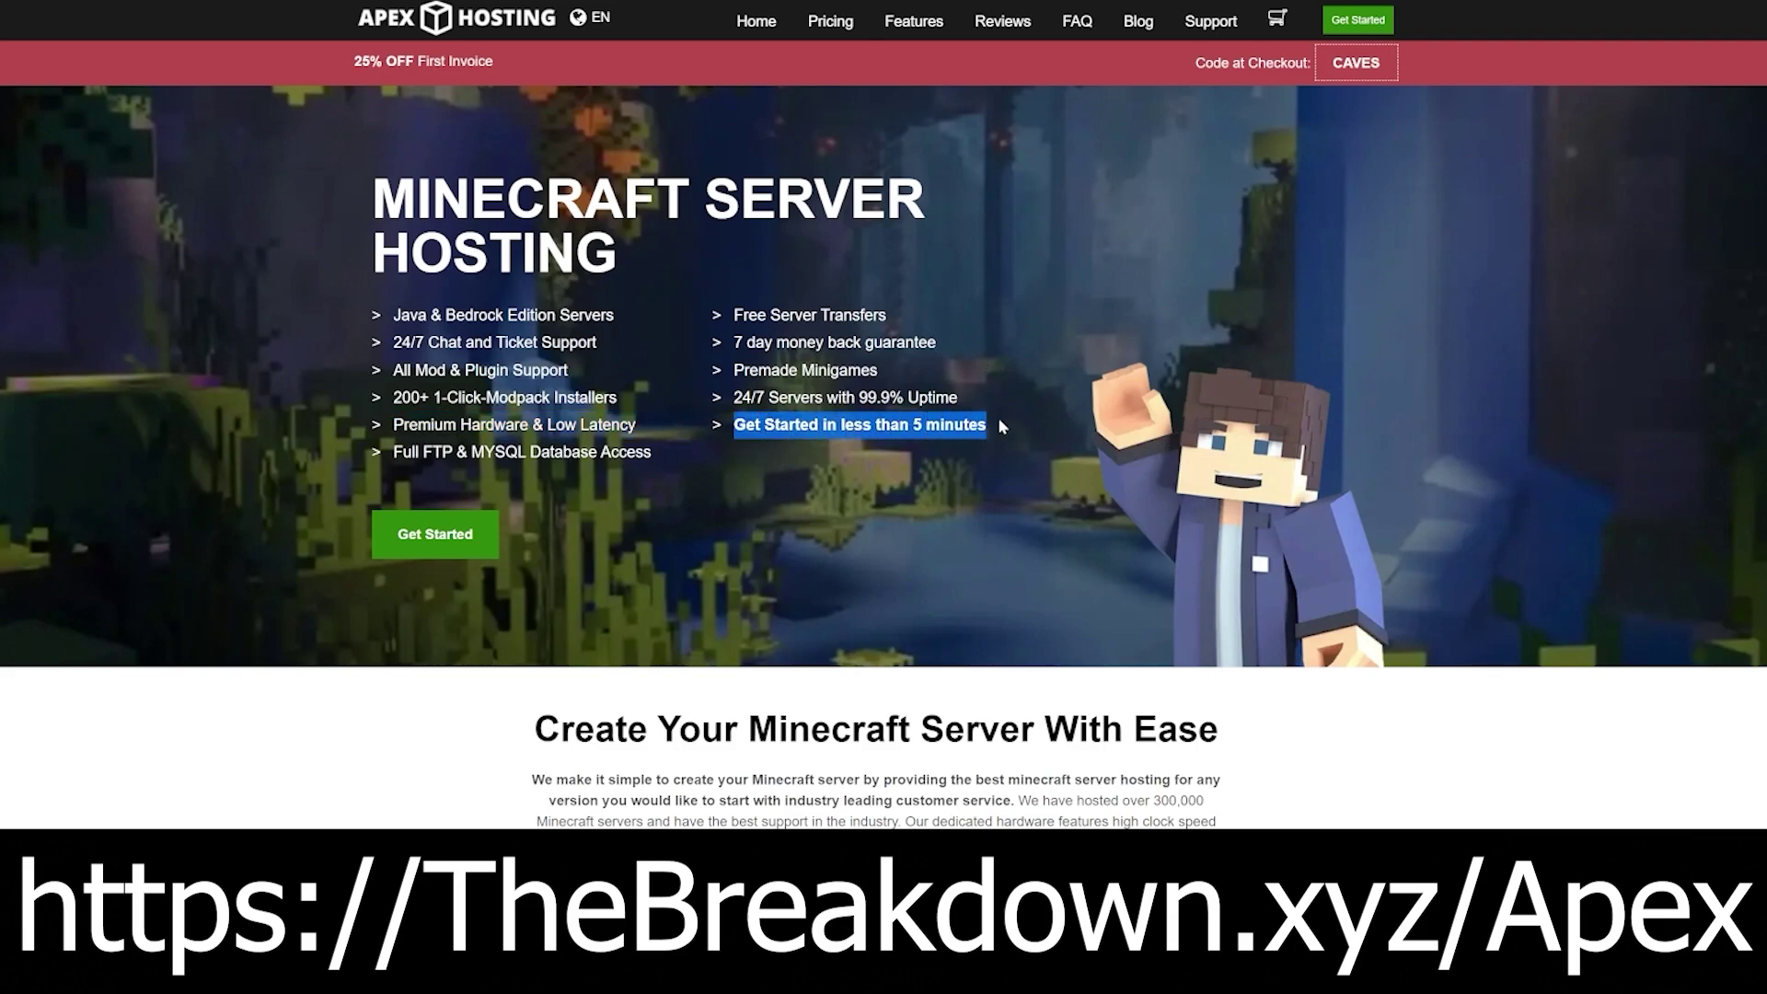
{"action": "scroll", "coordinate": [671, 390], "scroll_direction": "down", "scroll_amount": 6}
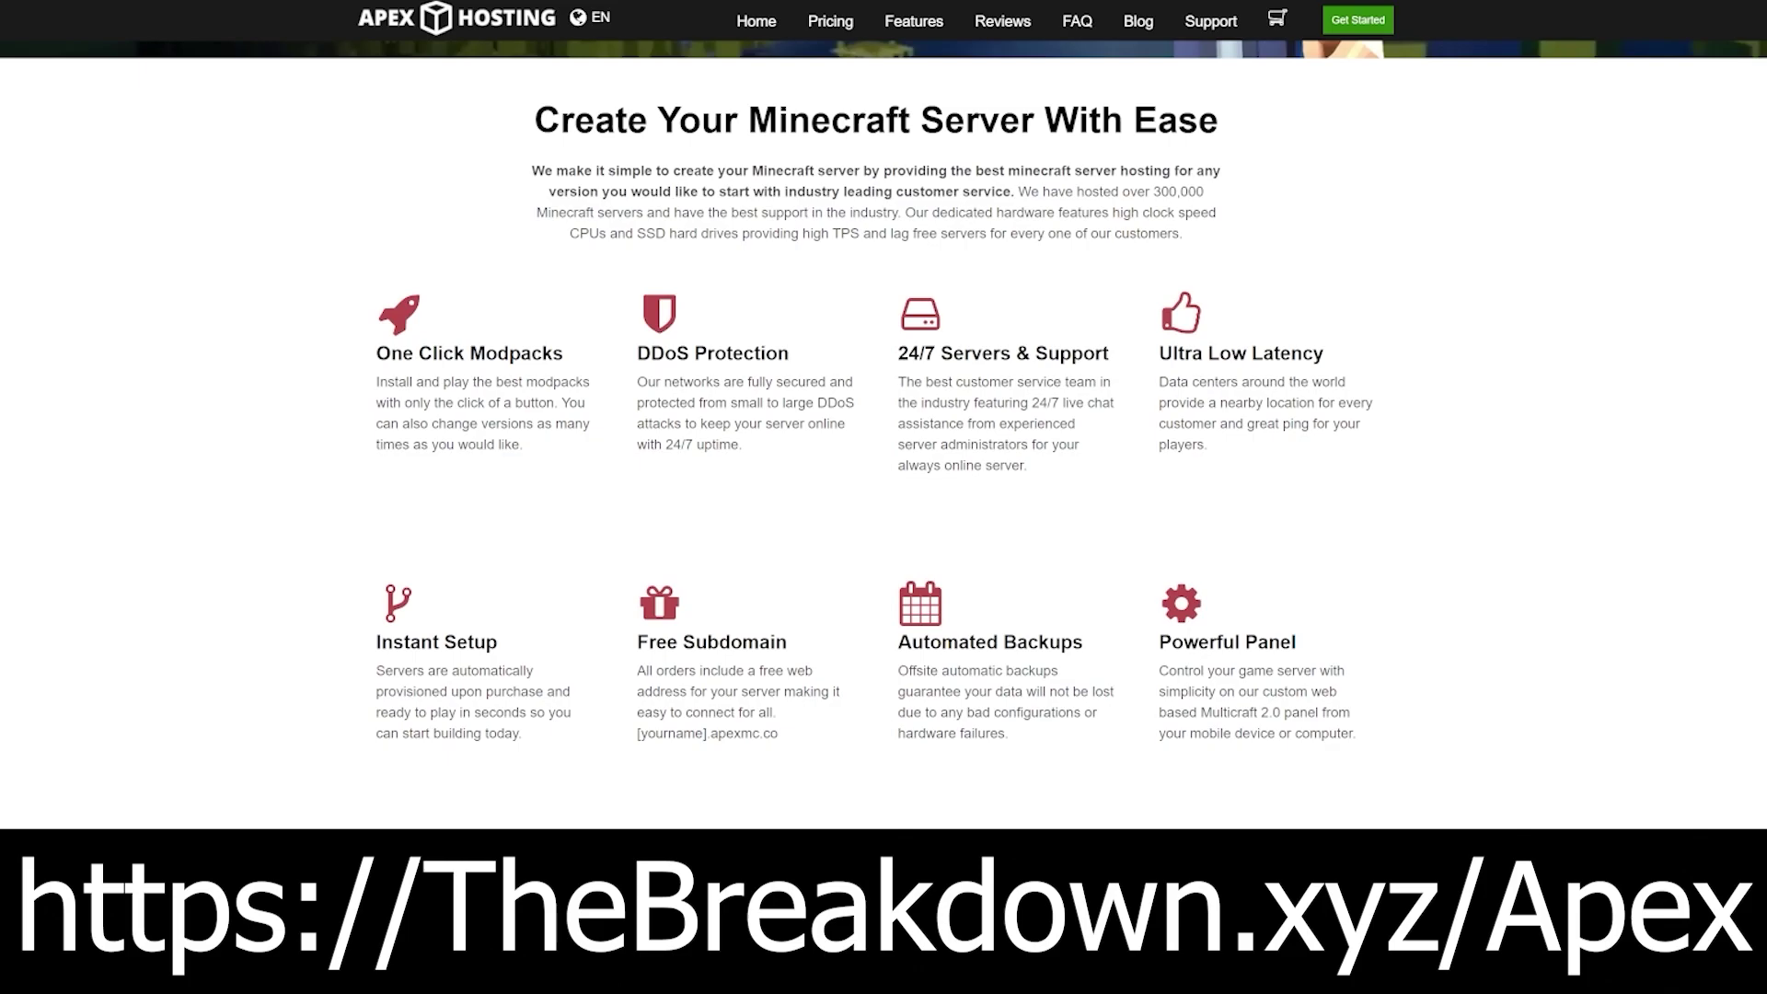
{"action": "left_click_drag", "start_coordinate": [659, 420], "coordinate": [679, 425]}
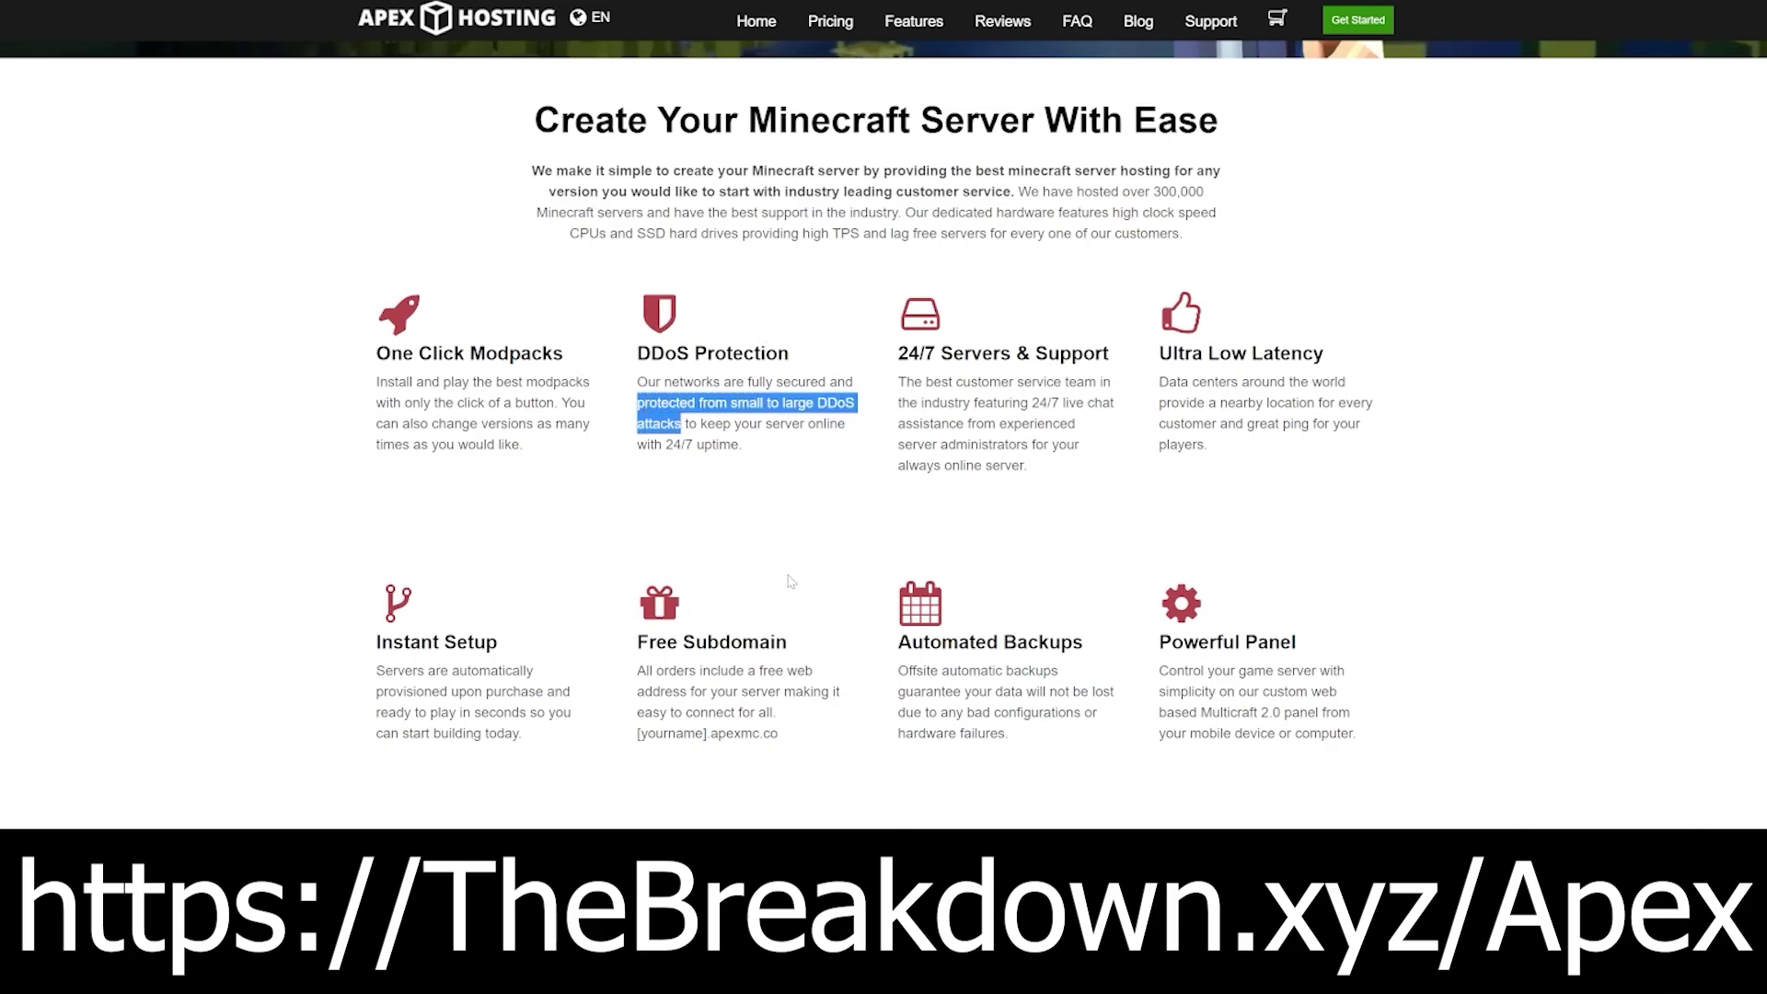
{"action": "left_click", "coordinate": [1051, 532]}
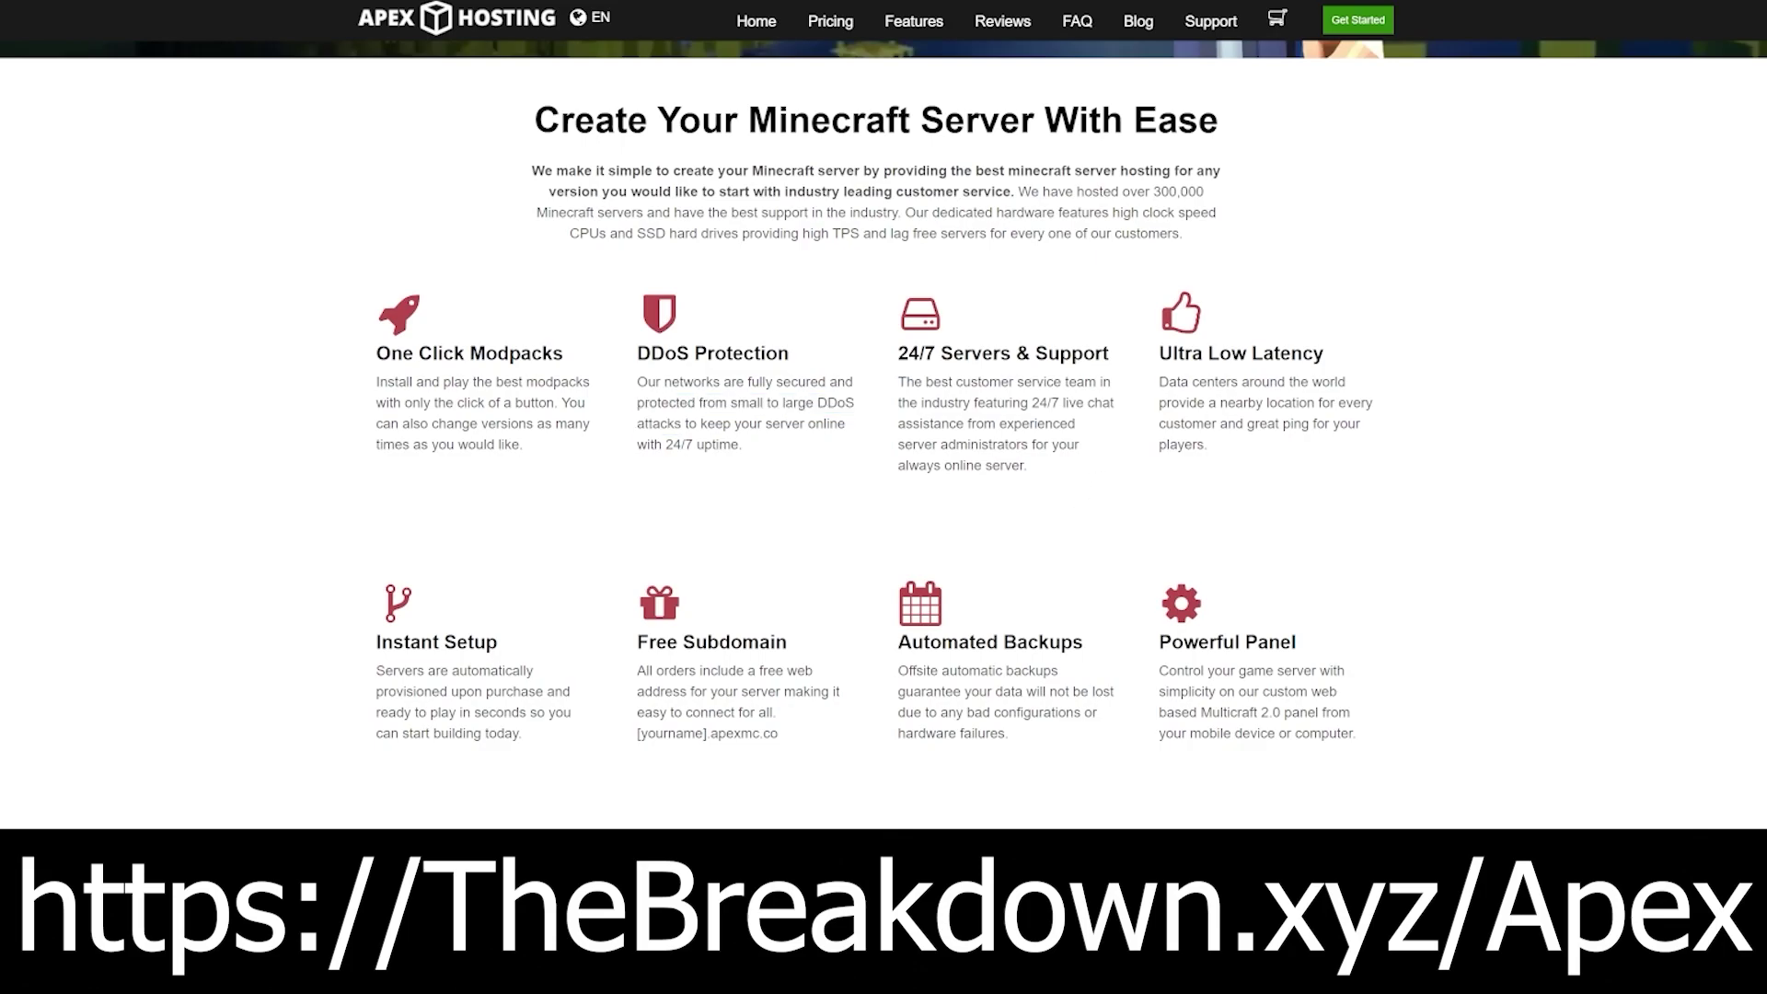
{"action": "left_click_drag", "start_coordinate": [1032, 403], "coordinate": [995, 424]}
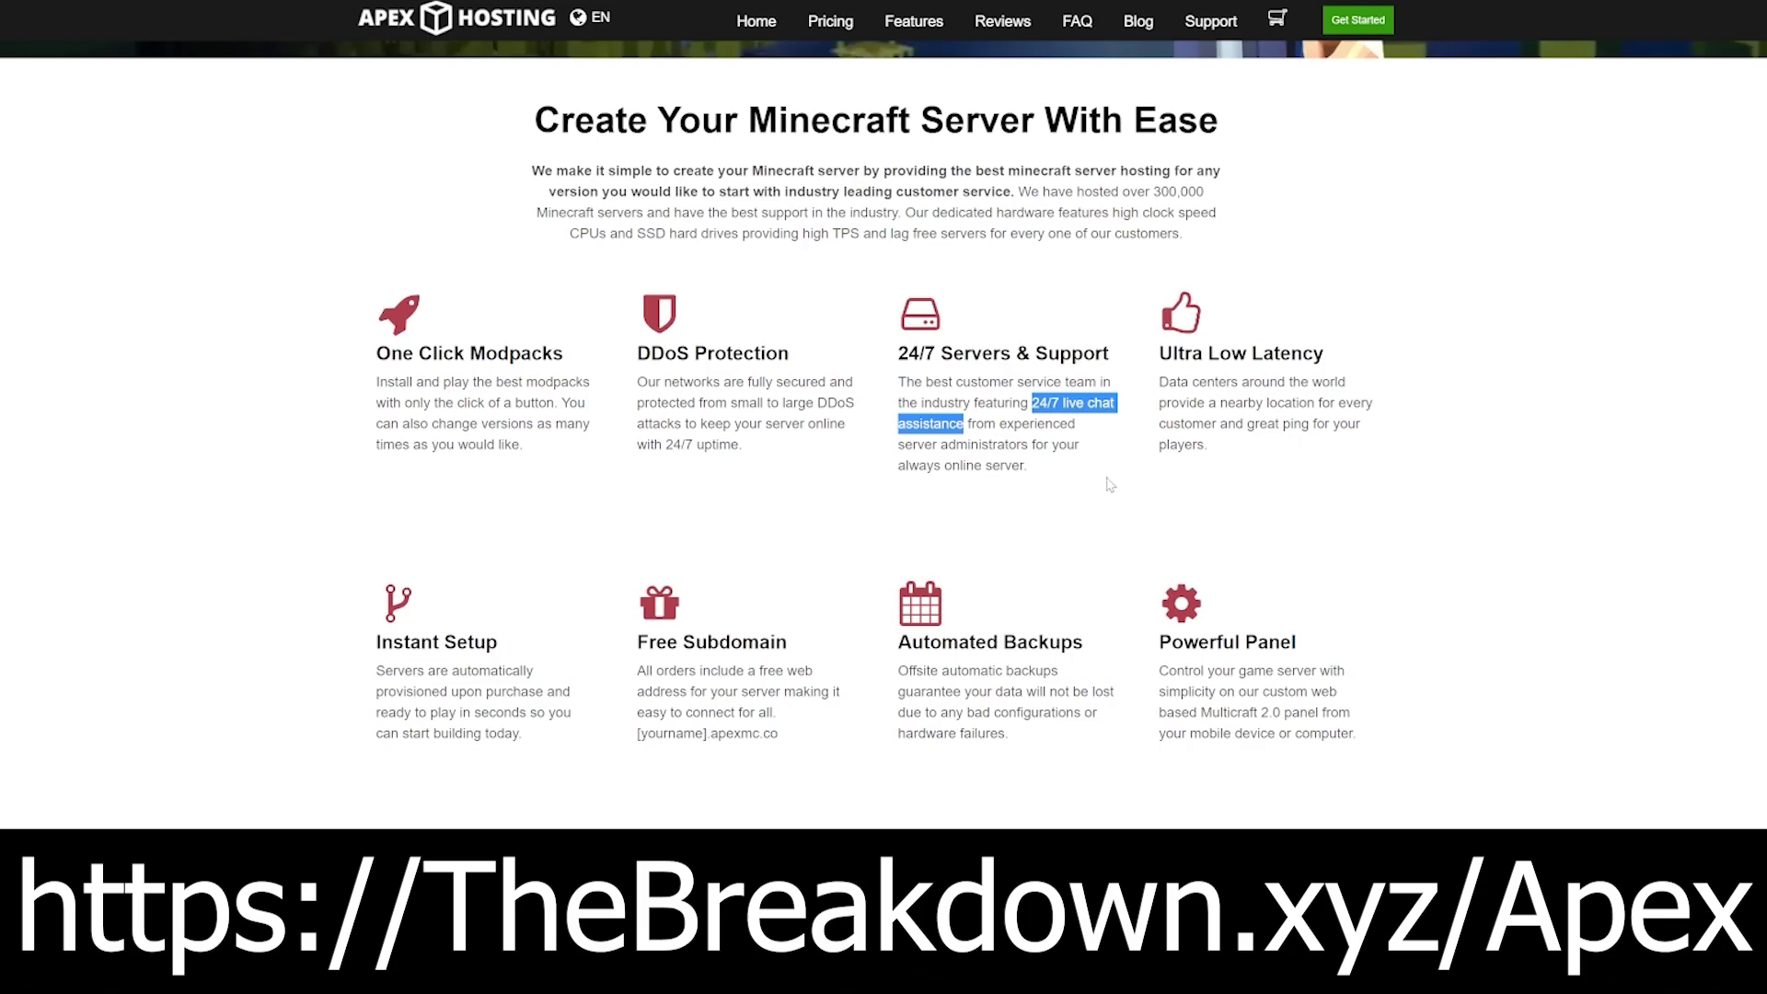
{"action": "left_click", "coordinate": [1060, 523]}
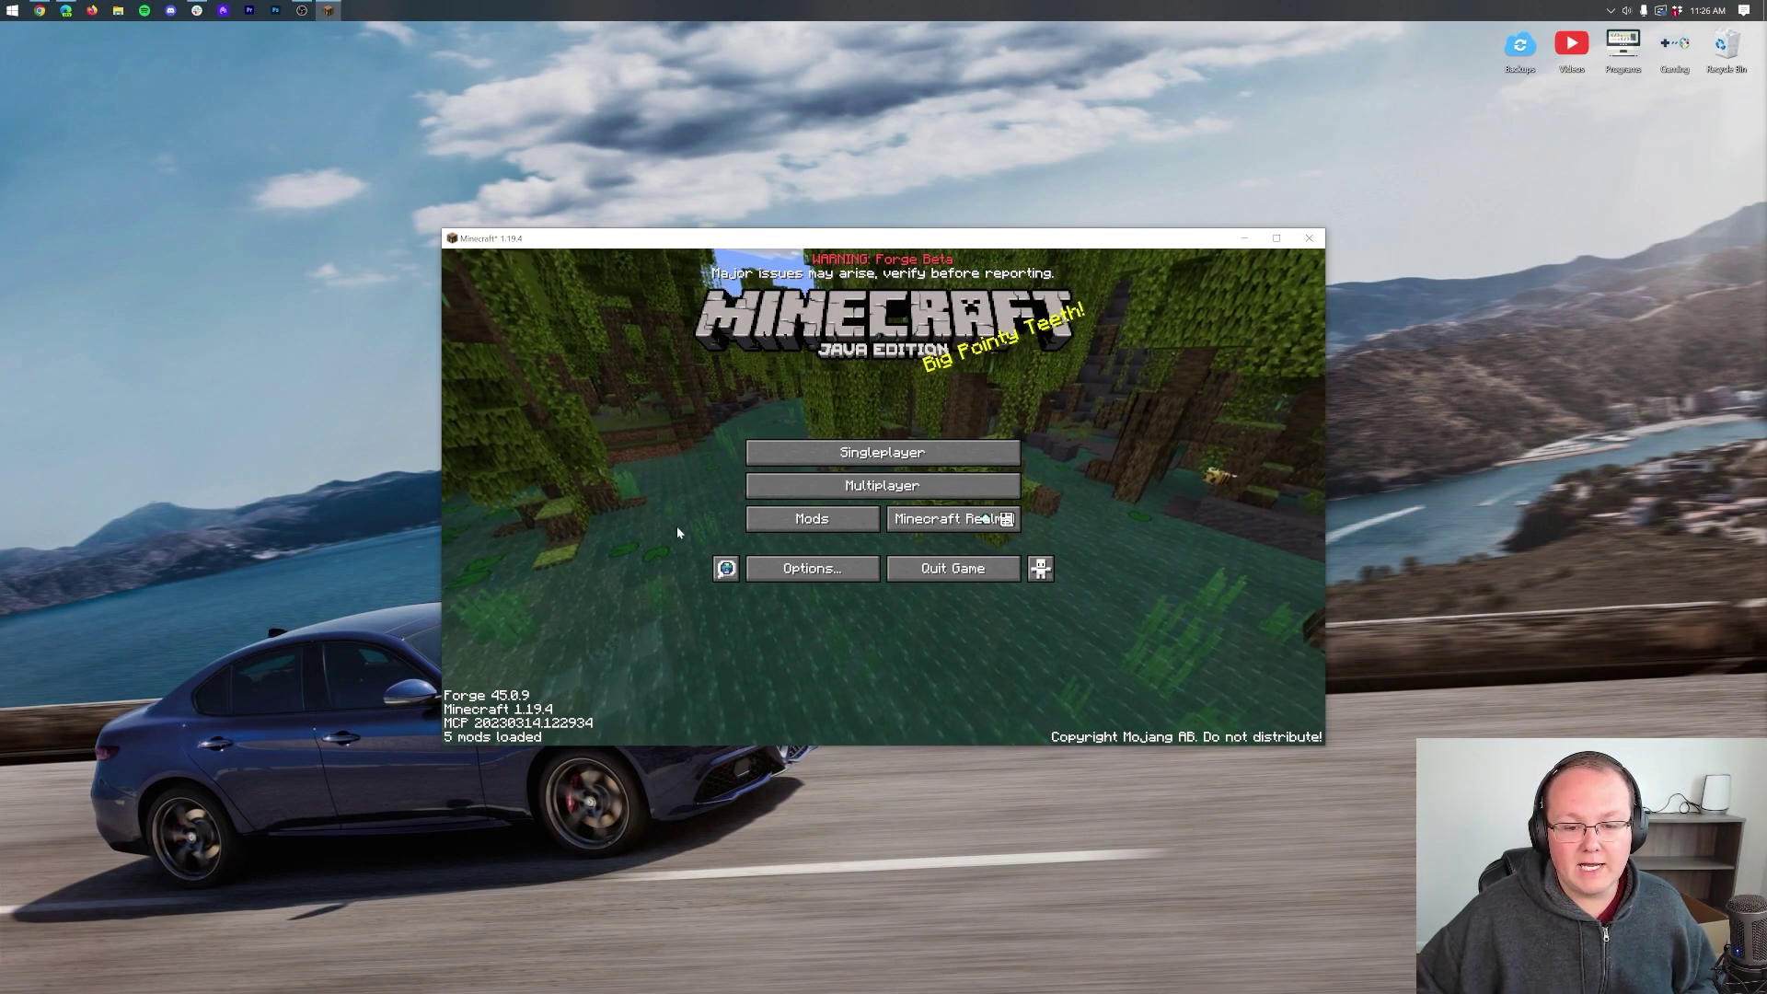
Step: Check the JourneyMap, CookingForBlockheads and Balm entries in Minecraft's mod list
{"action": "left_click", "coordinate": [805, 524]}
{"action": "left_click", "coordinate": [511, 380]}
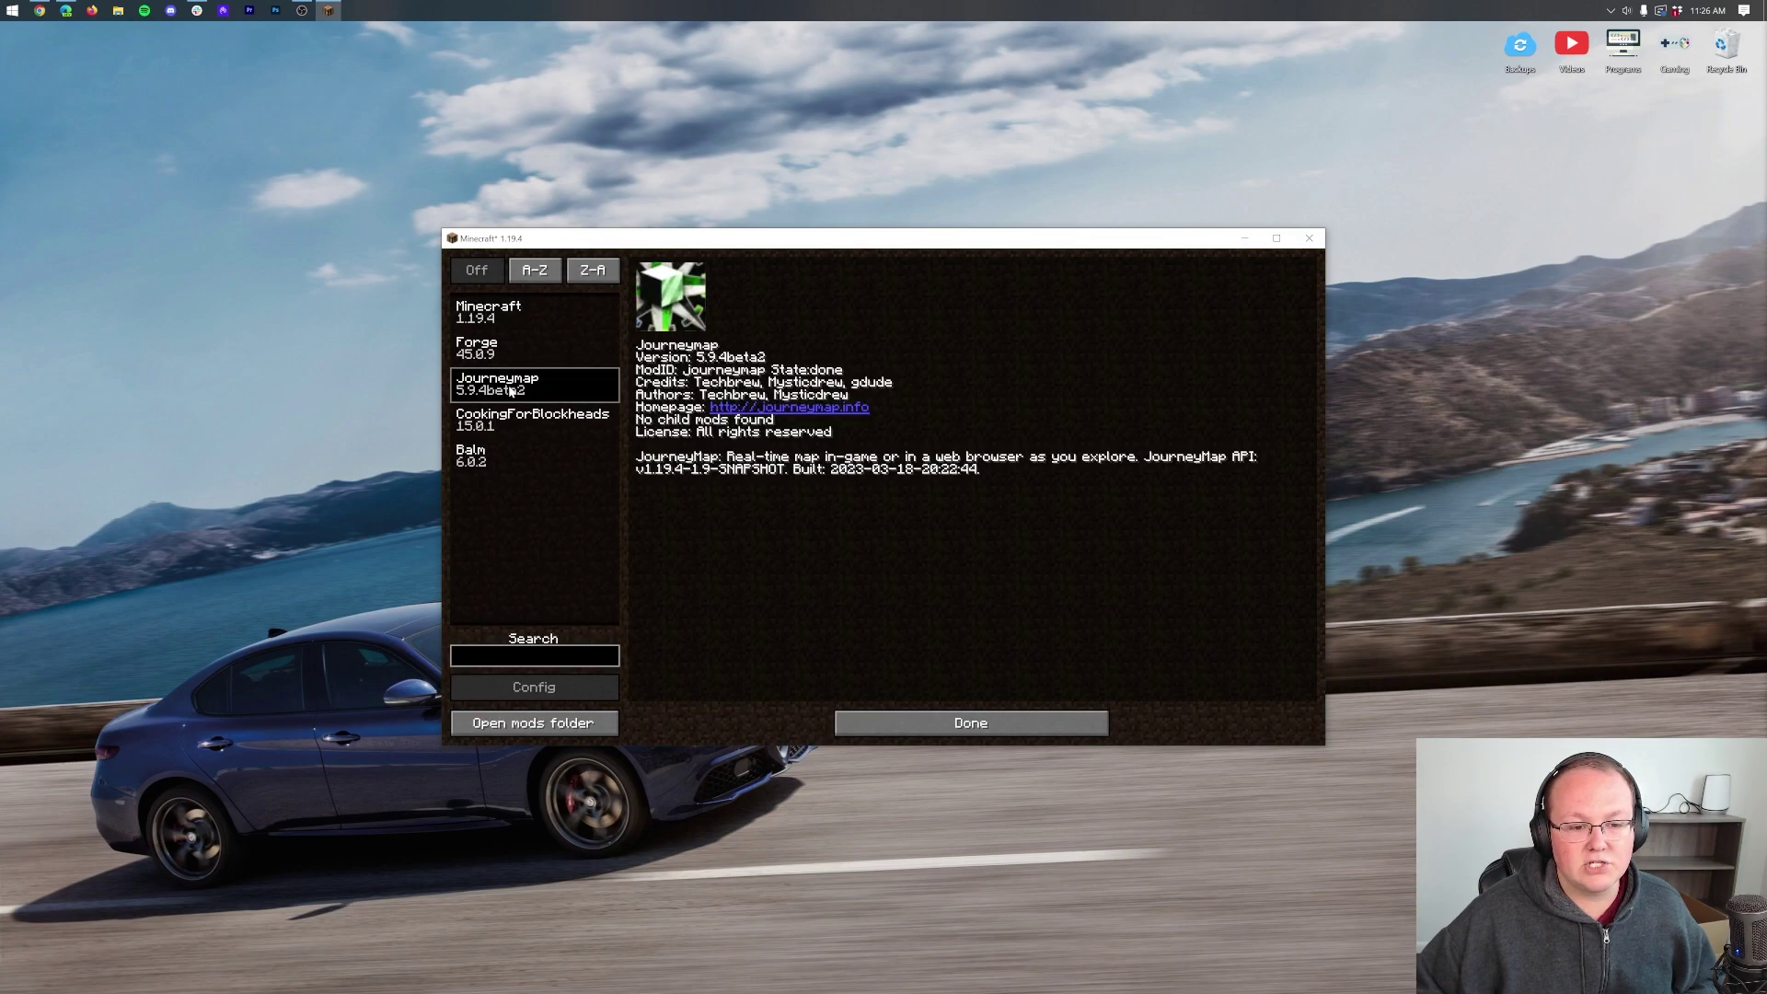
{"action": "left_click", "coordinate": [512, 416]}
{"action": "left_click", "coordinate": [499, 451]}
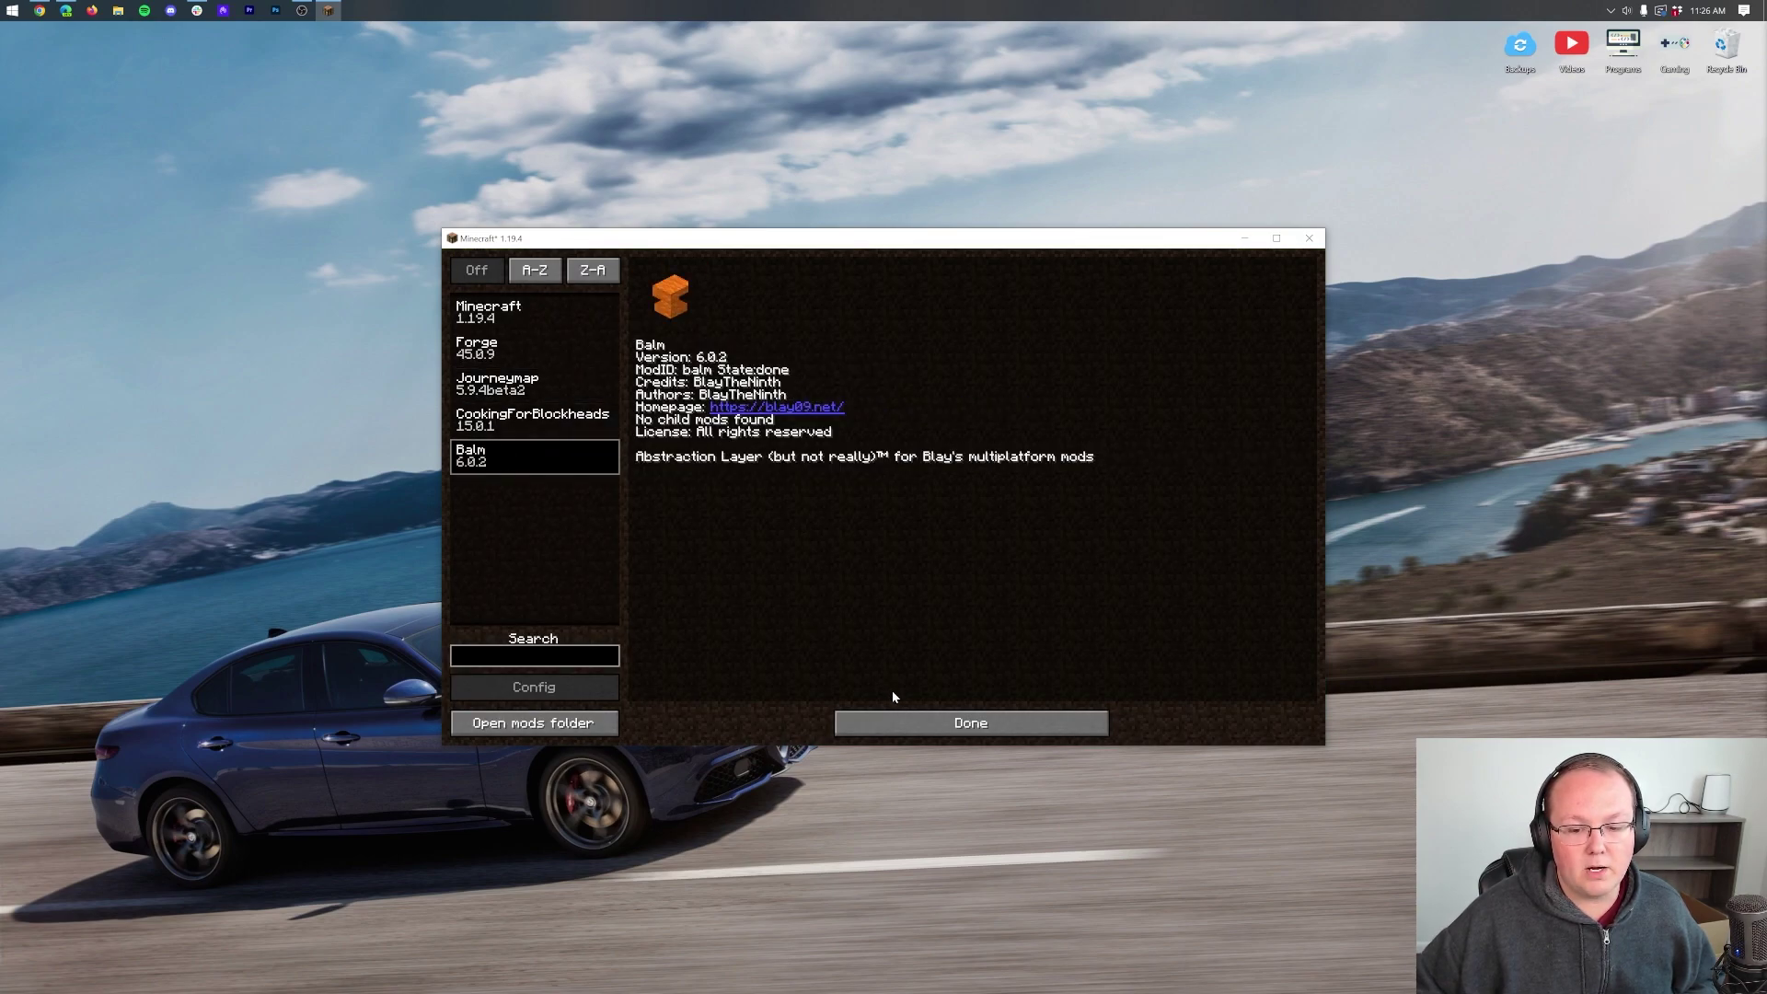
{"action": "left_click", "coordinate": [894, 720]}
{"action": "left_click", "coordinate": [882, 453]}
{"action": "left_click", "coordinate": [951, 693]}
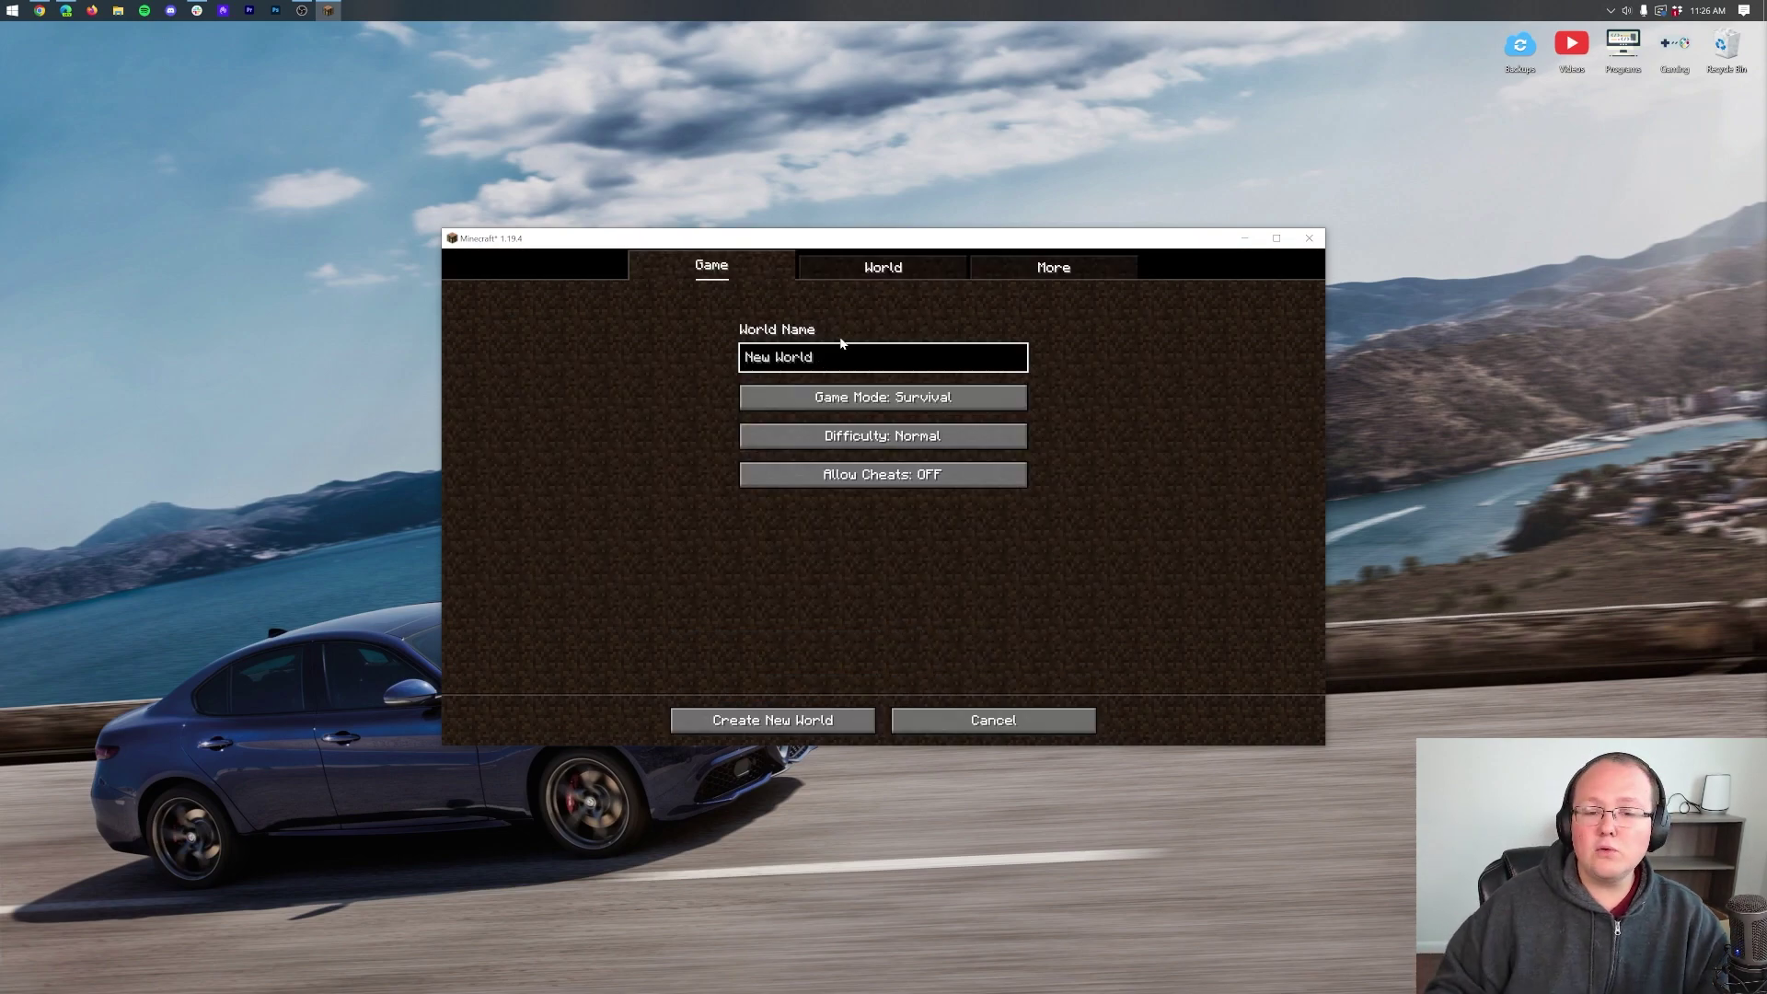
{"action": "key", "text": "ctrl+a"}
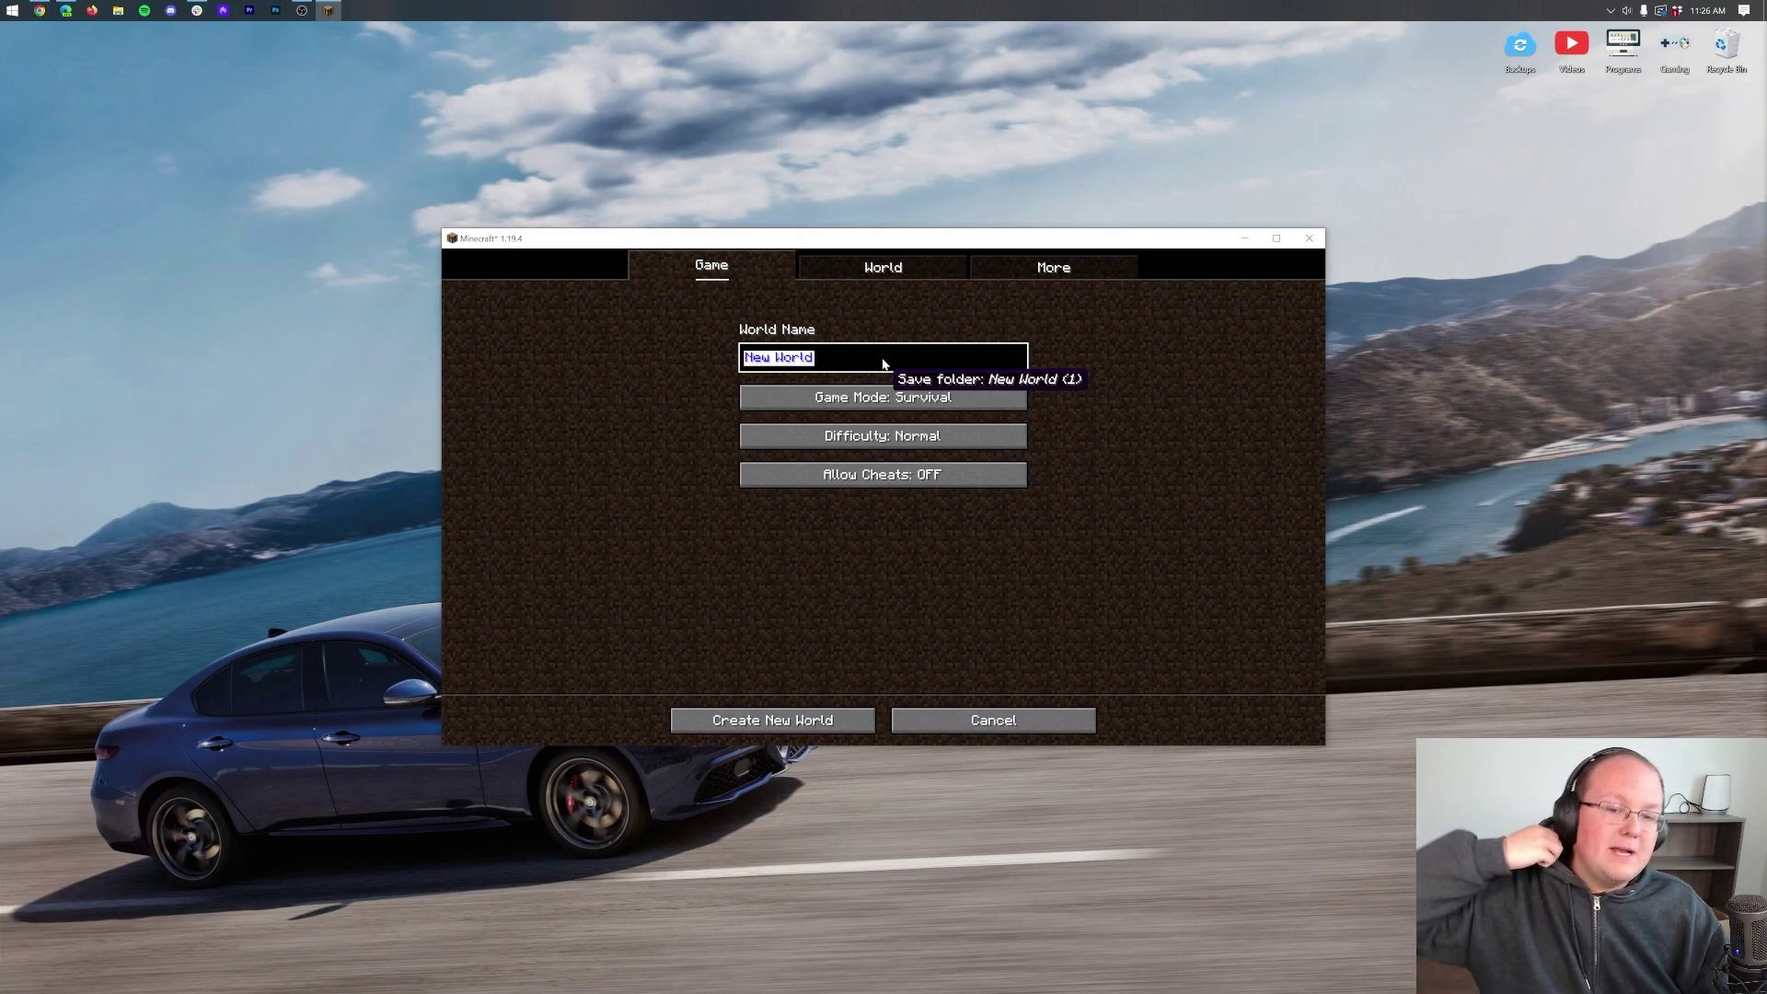
{"action": "left_click", "coordinate": [993, 720]}
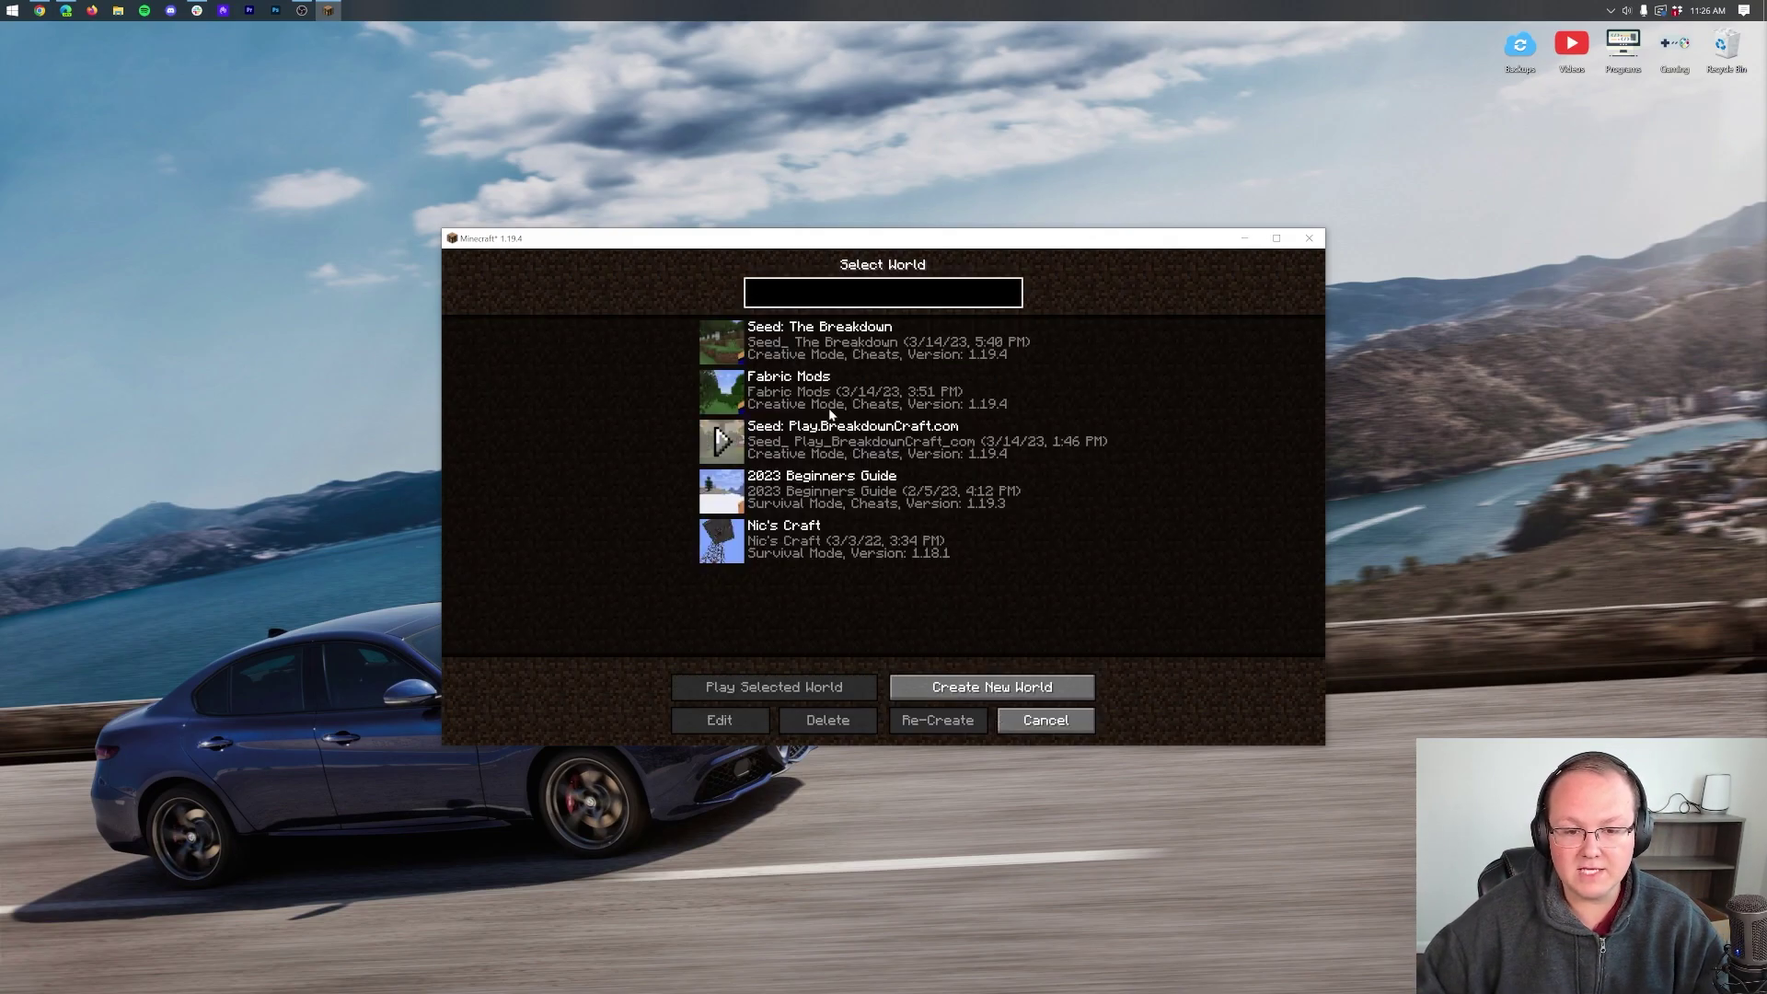
{"action": "left_click", "coordinate": [733, 721]}
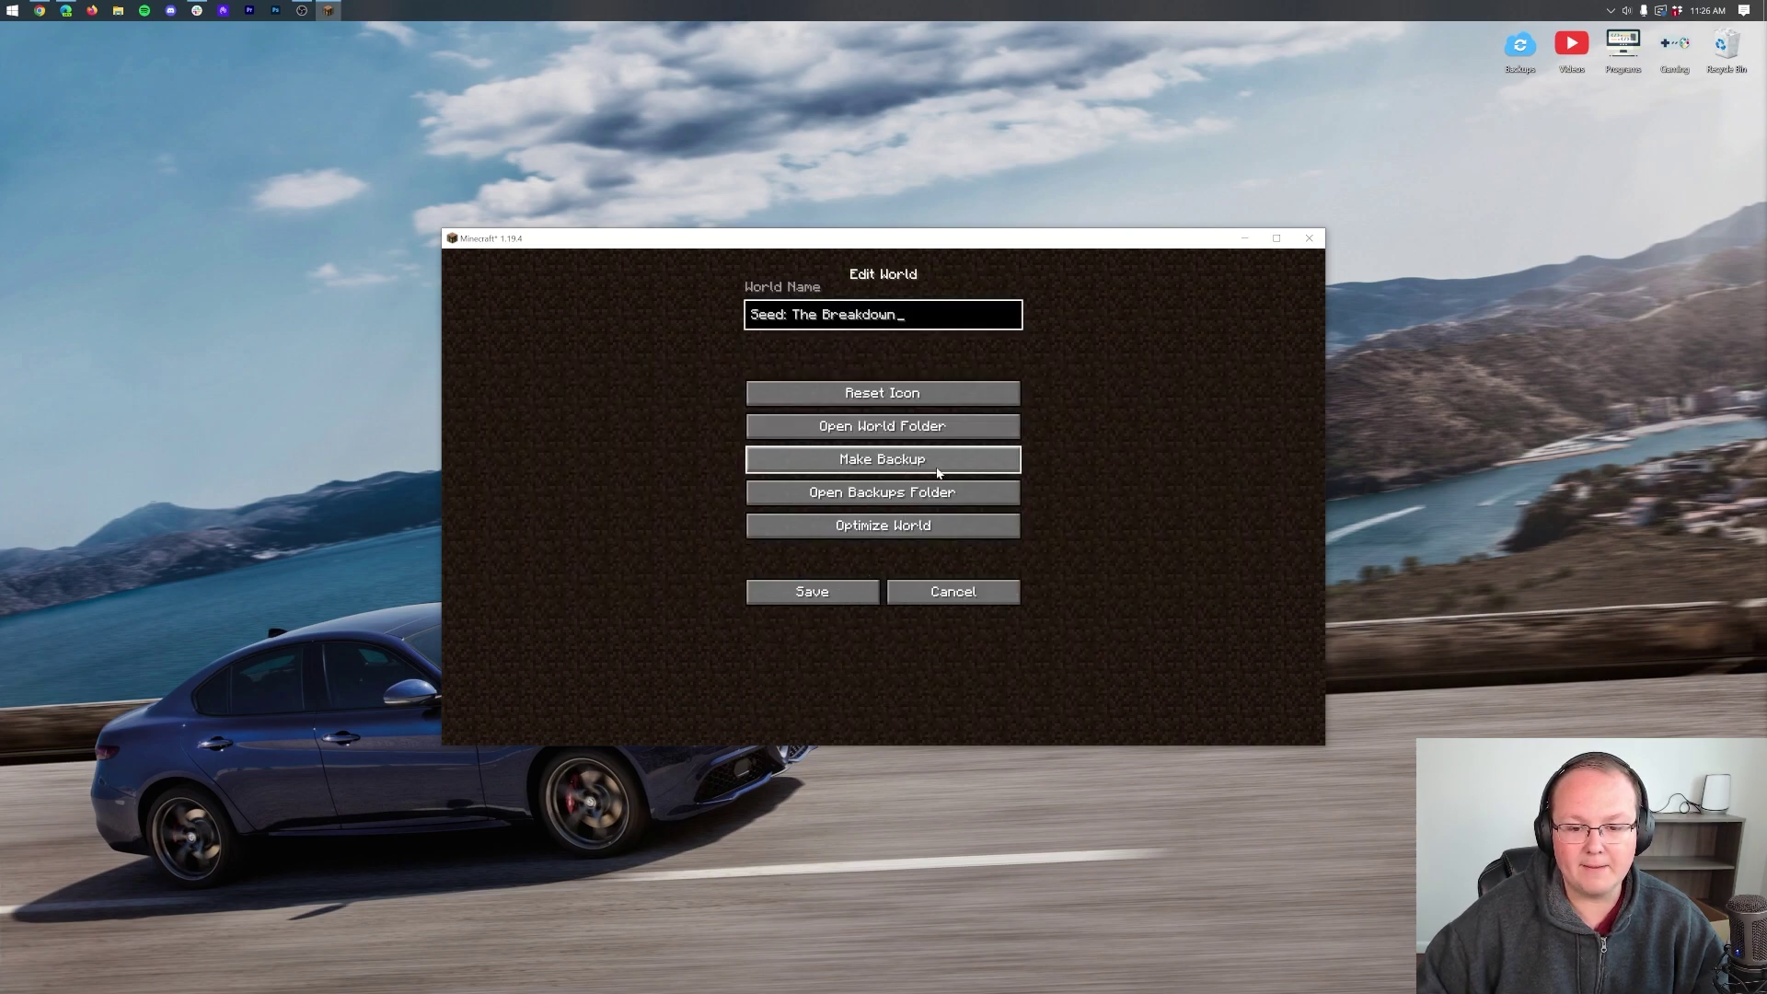
{"action": "left_click", "coordinate": [952, 593]}
Step: Create a Creative-mode world named "1.19.4 Forge Mods" and proceed despite its experimental settings
{"action": "left_click", "coordinate": [990, 682]}
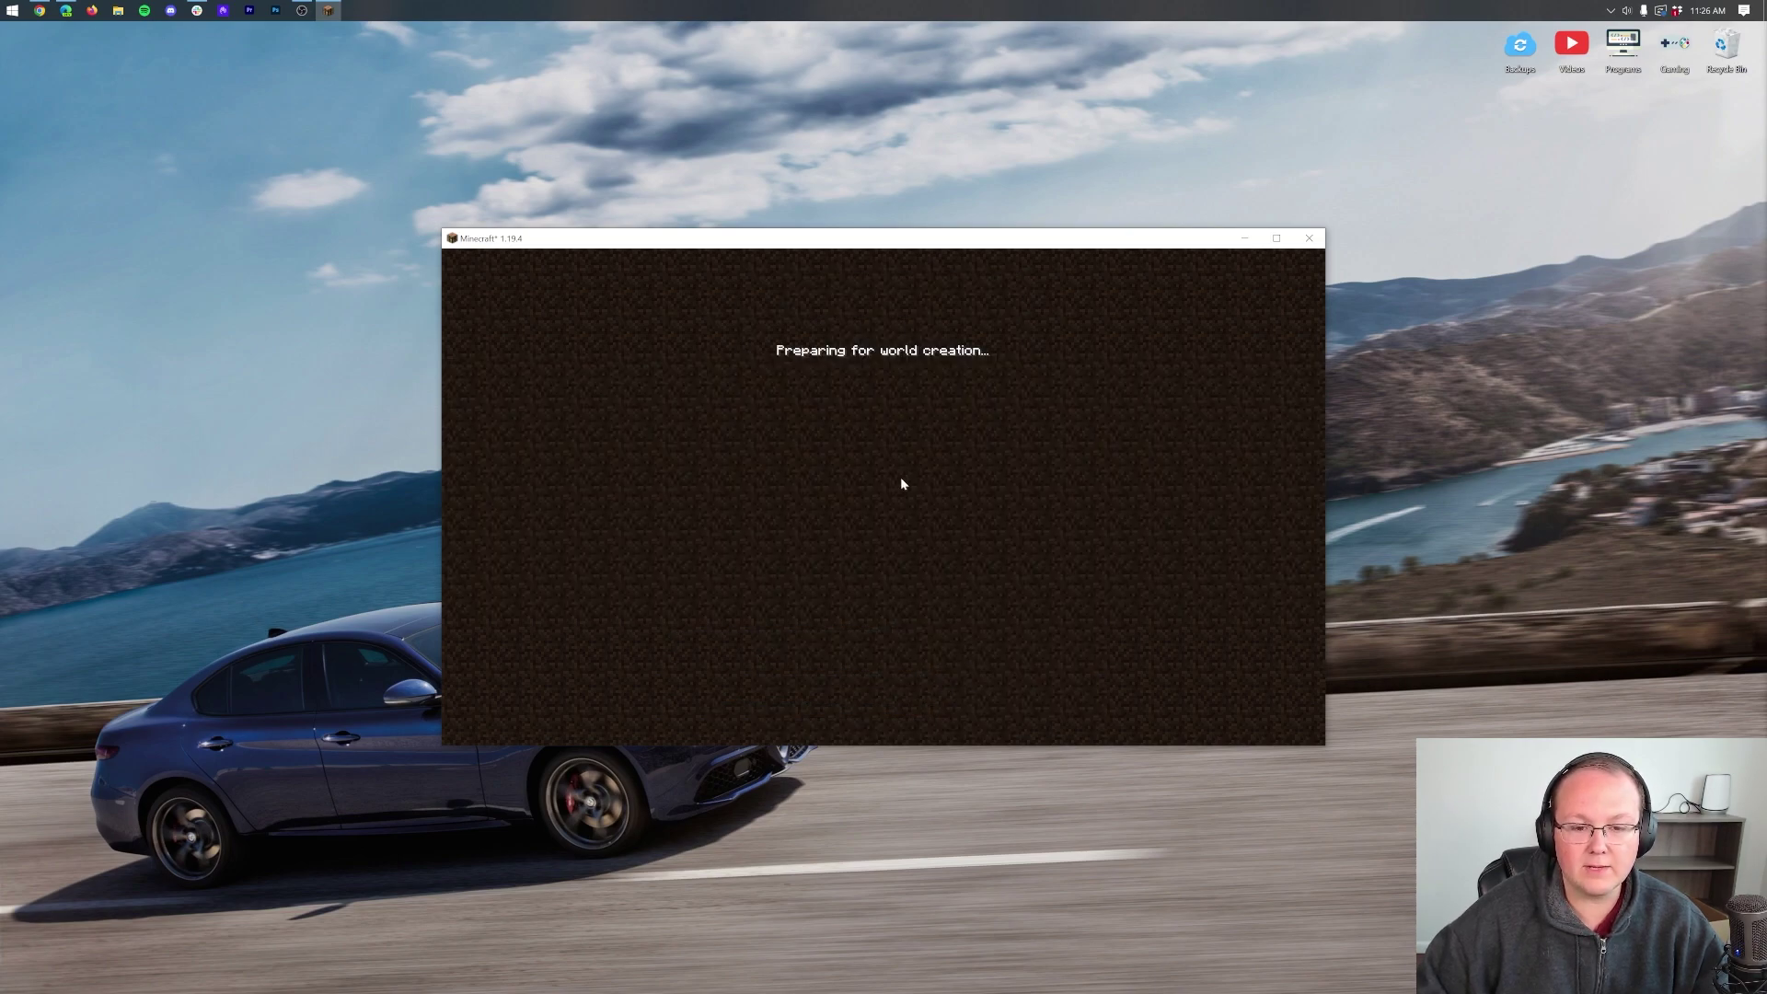
{"action": "key", "text": "ctrl+a"}
{"action": "type", "text": "1."}
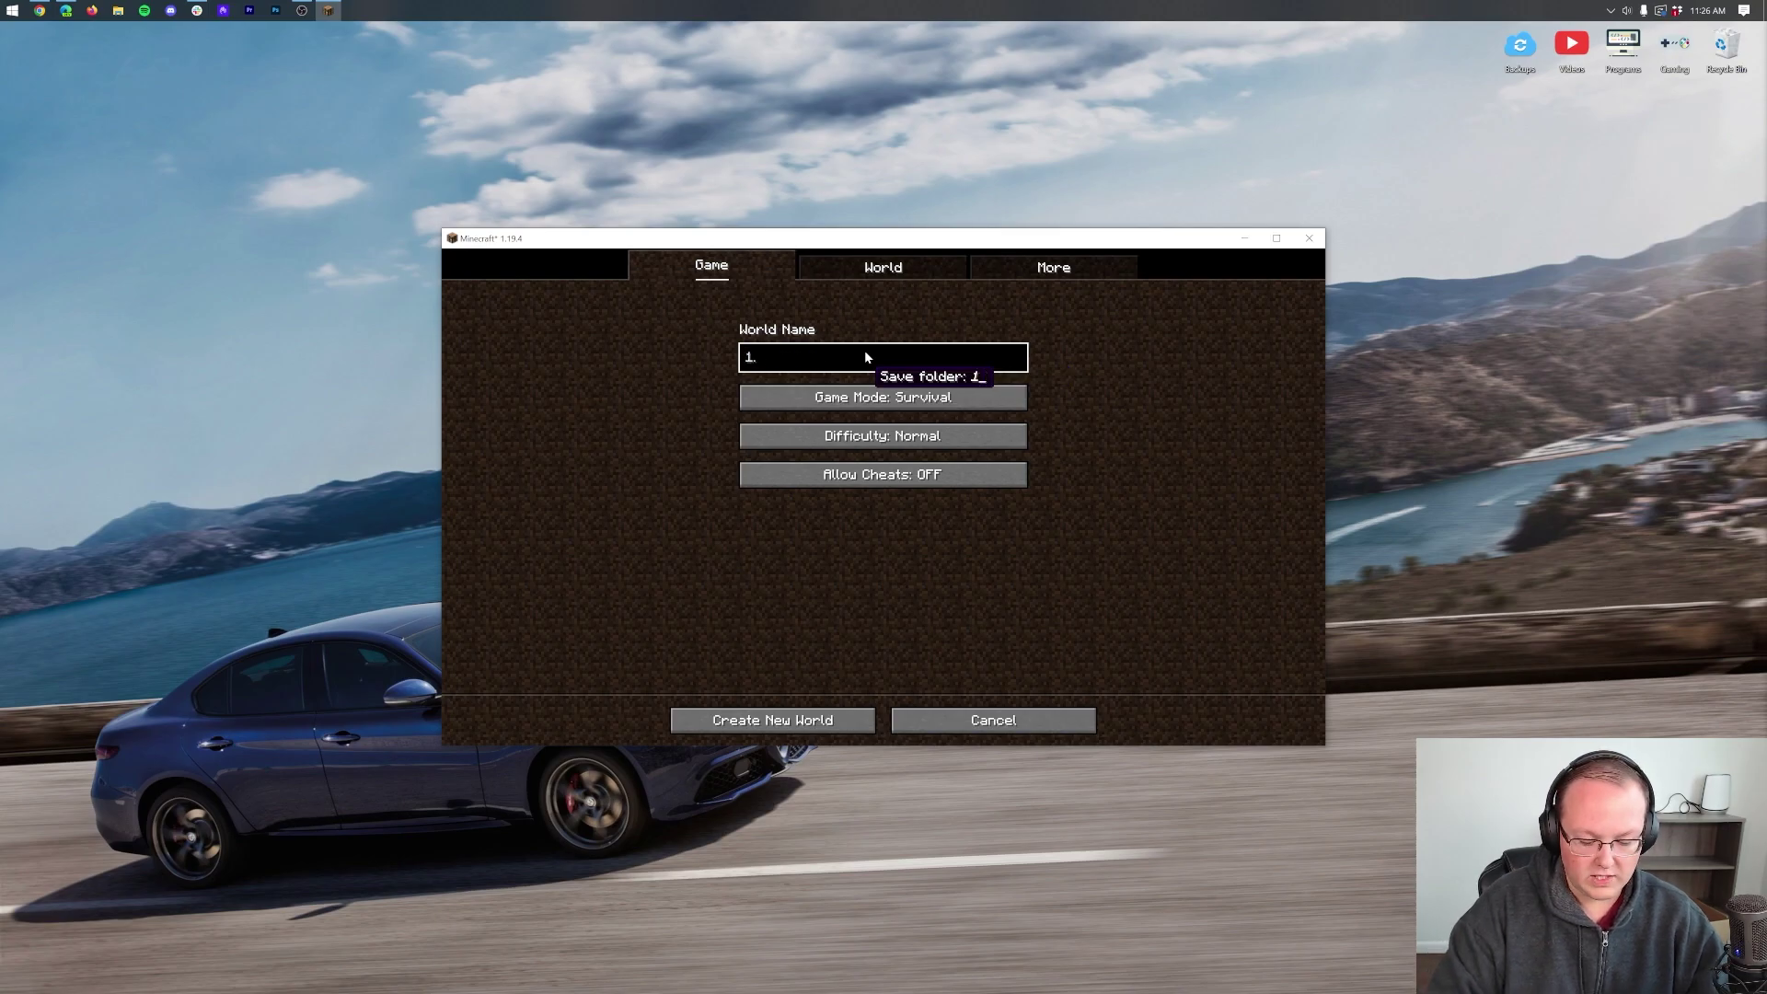
{"action": "type", "text": "19.4 Forge Mods"}
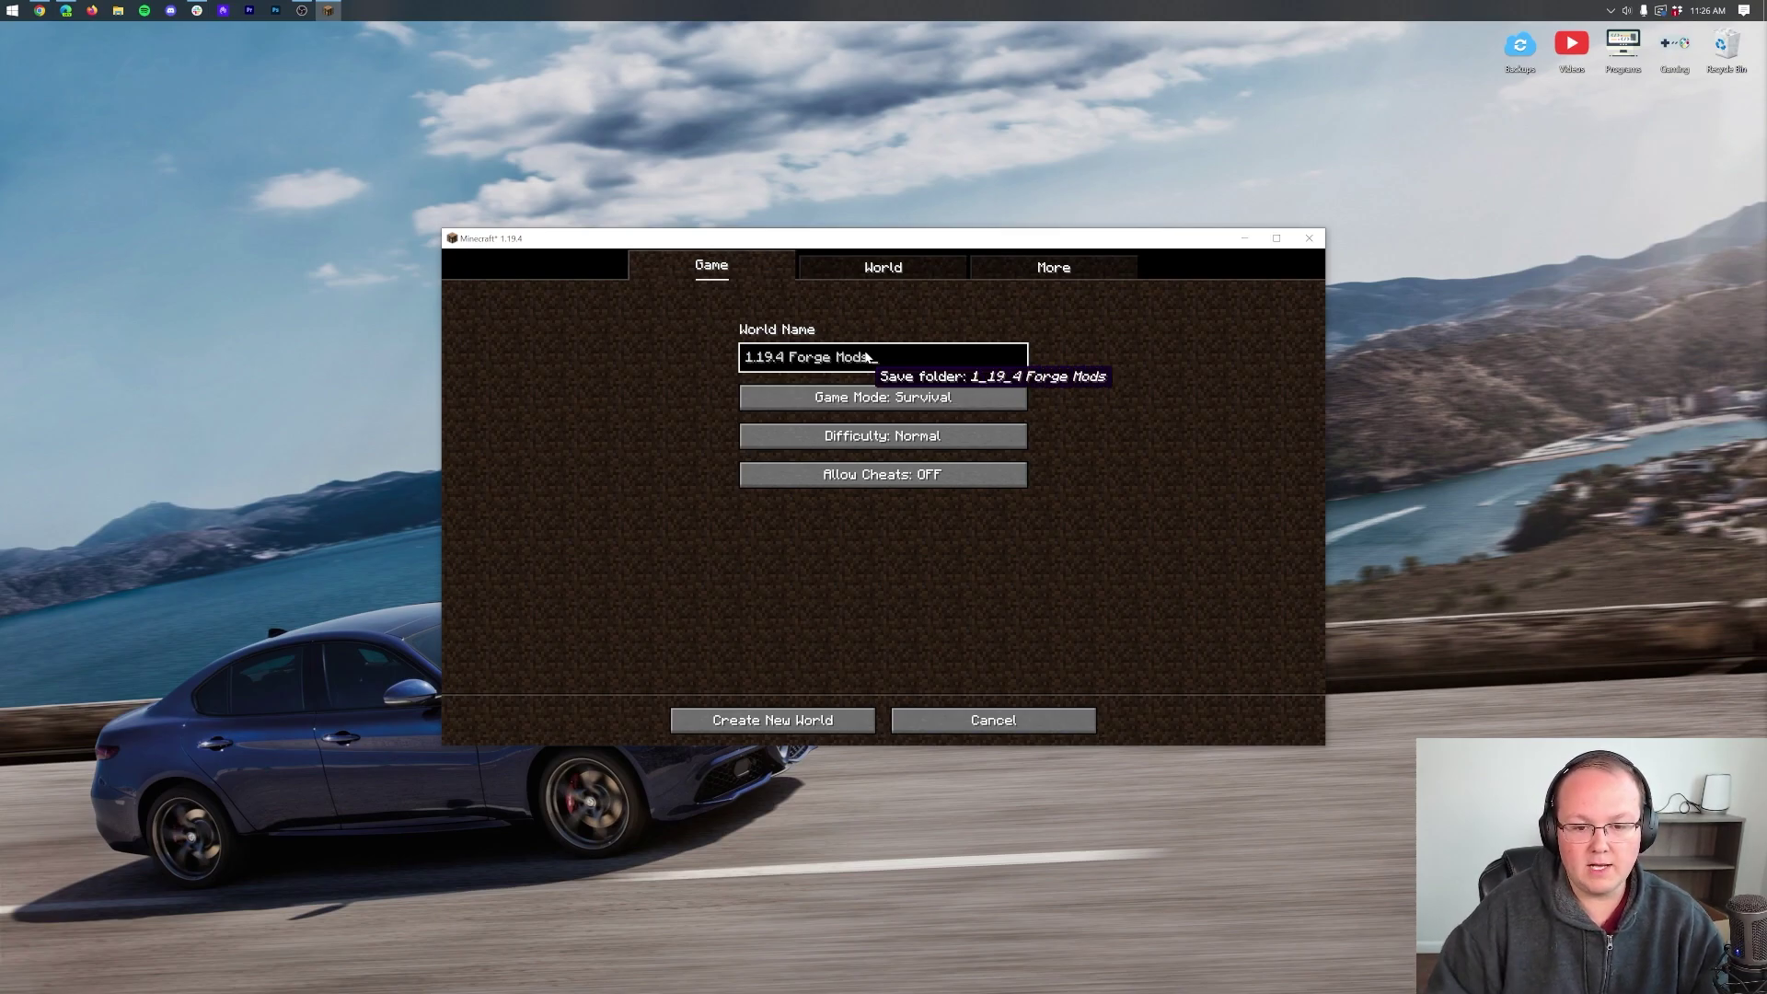
{"action": "left_click", "coordinate": [802, 396]}
{"action": "left_click", "coordinate": [808, 397]}
{"action": "left_click", "coordinate": [773, 716]}
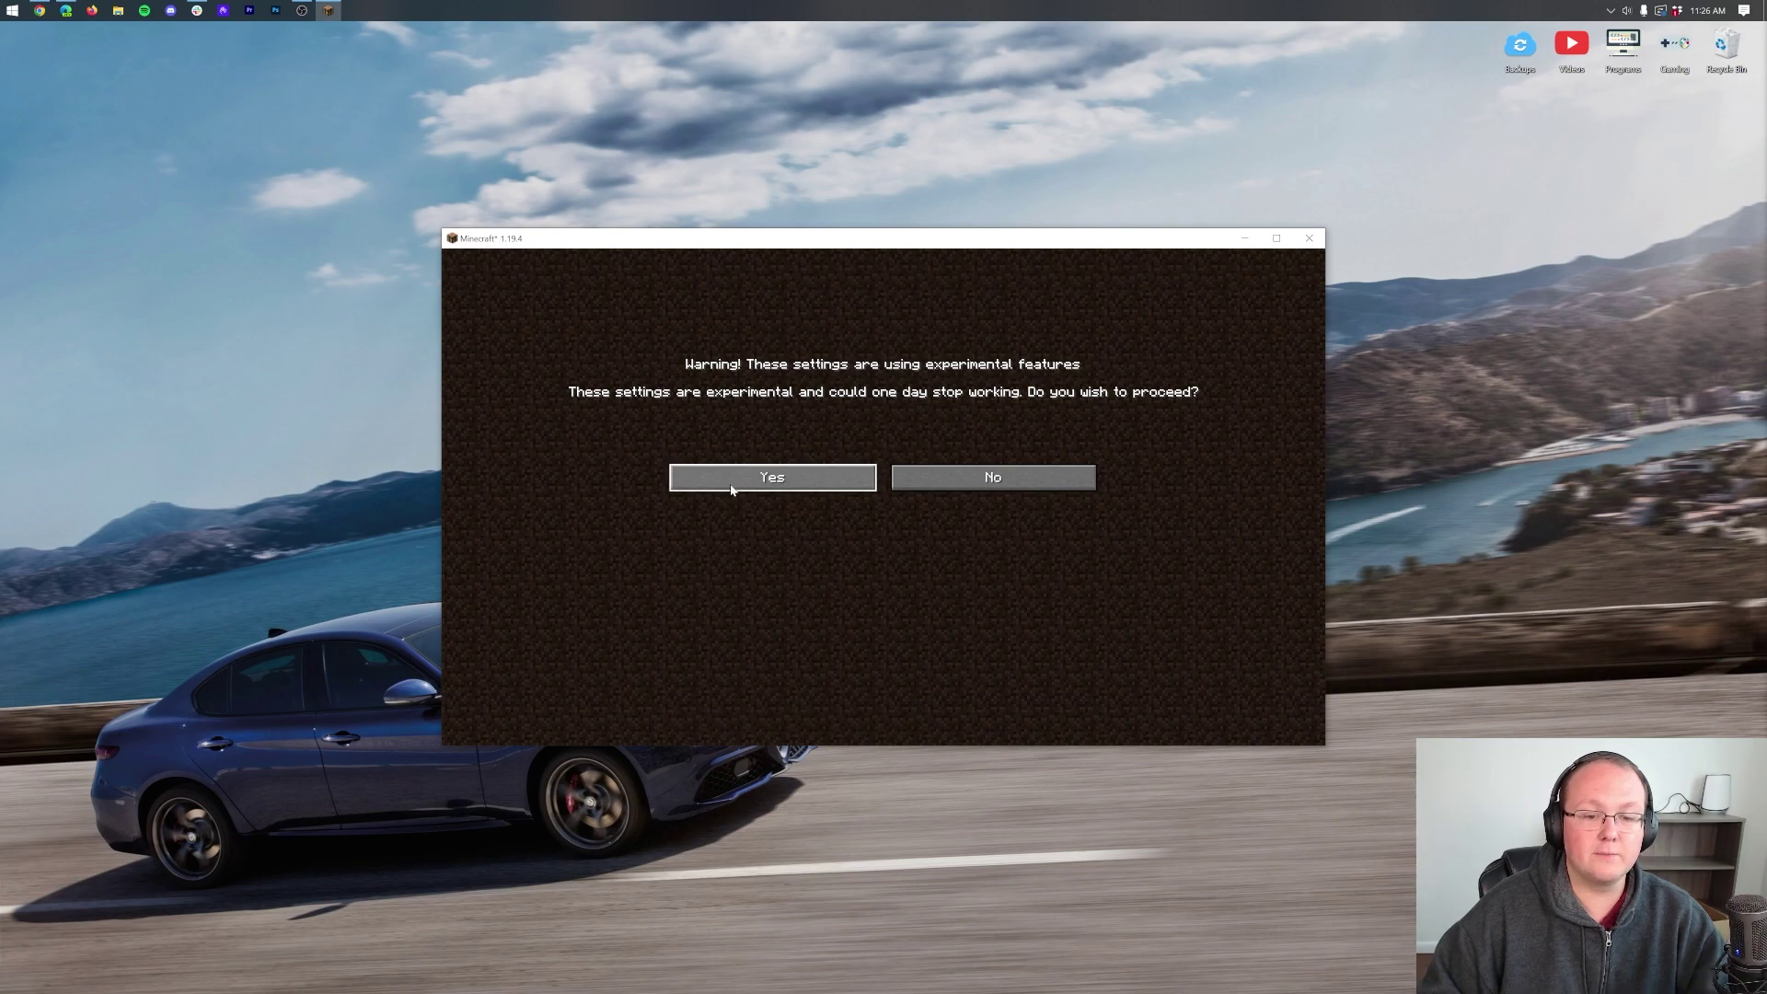
{"action": "left_click", "coordinate": [731, 484]}
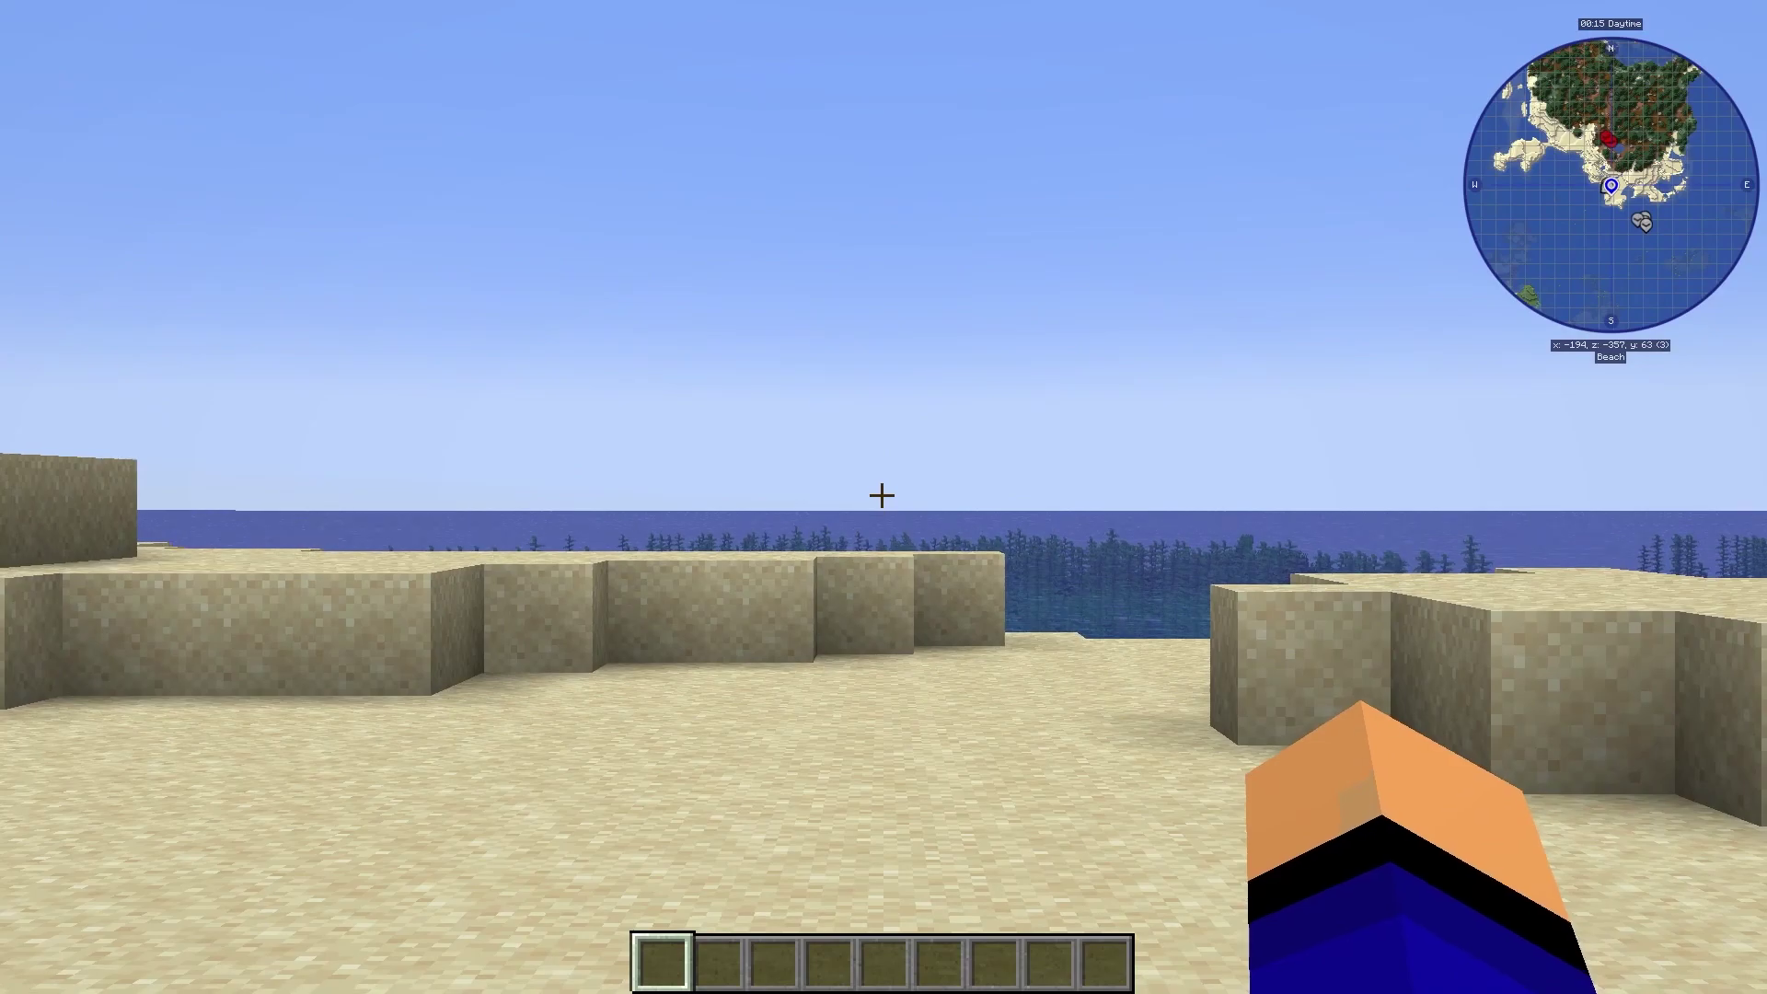
Step: Walk a few blocks along the beach, view JourneyMap's full-screen map at several zoom levels, and close it
{"action": "key", "text": "w"}
{"action": "key", "text": "t"}
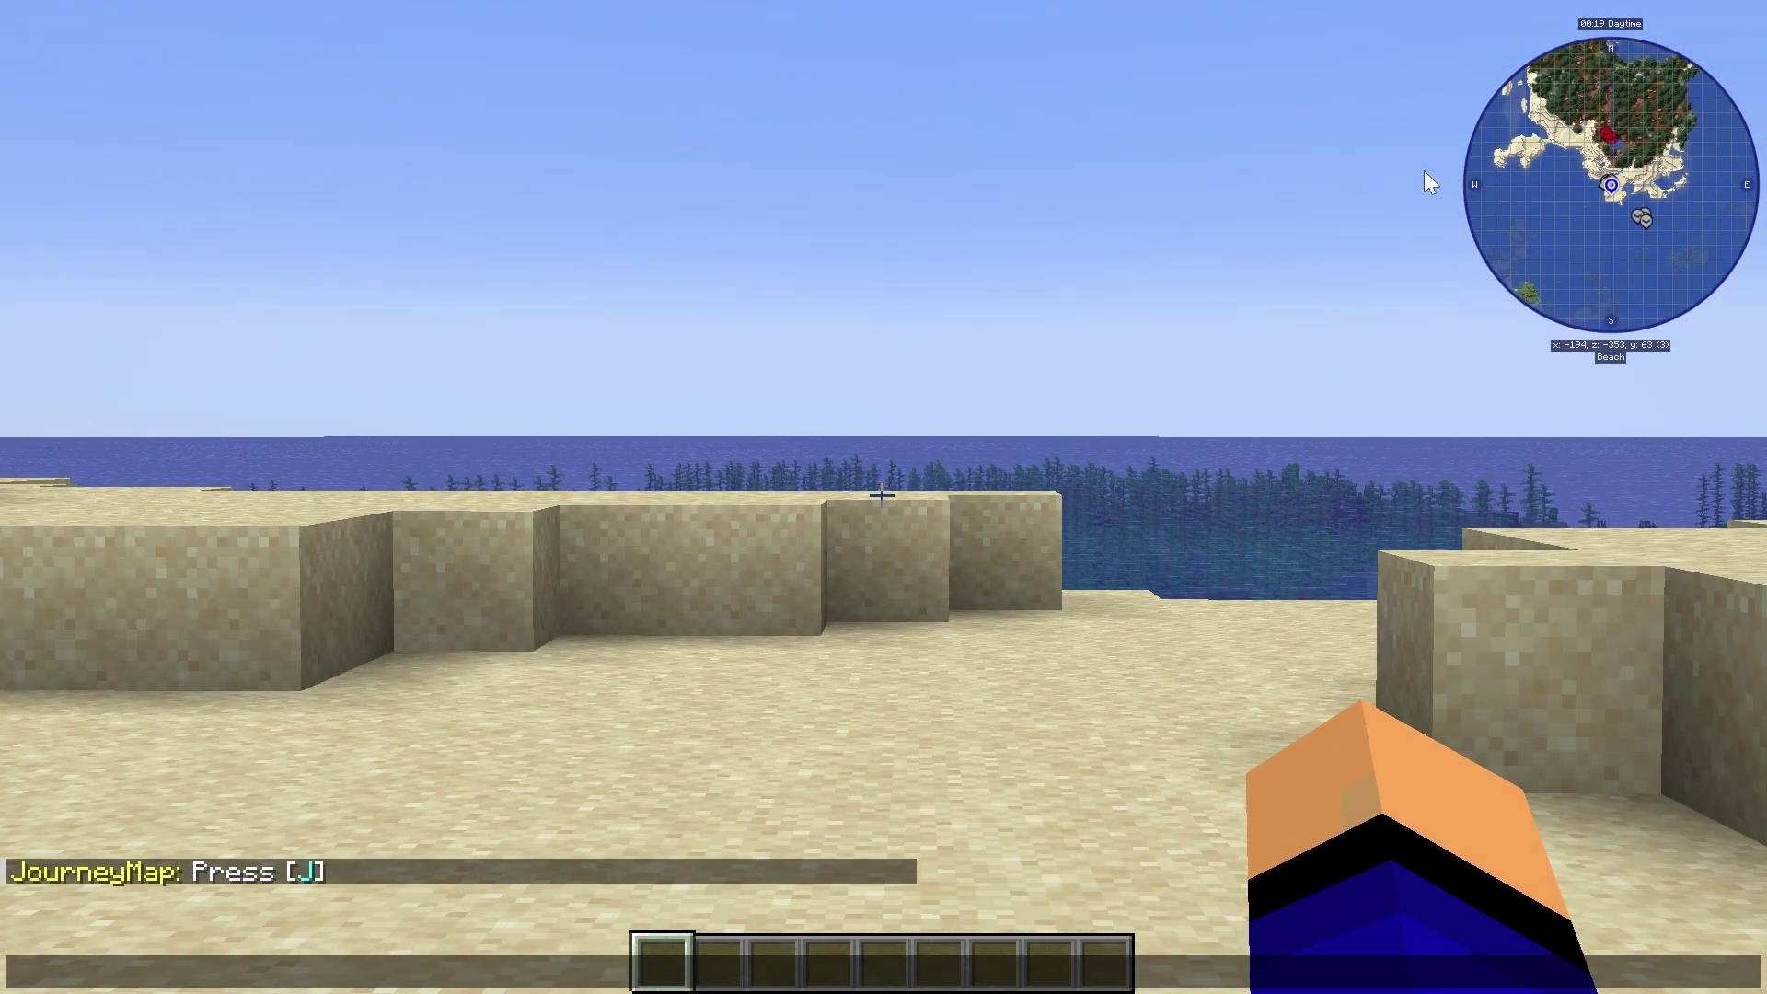
{"action": "key", "text": "Escape"}
{"action": "key", "text": "j"}
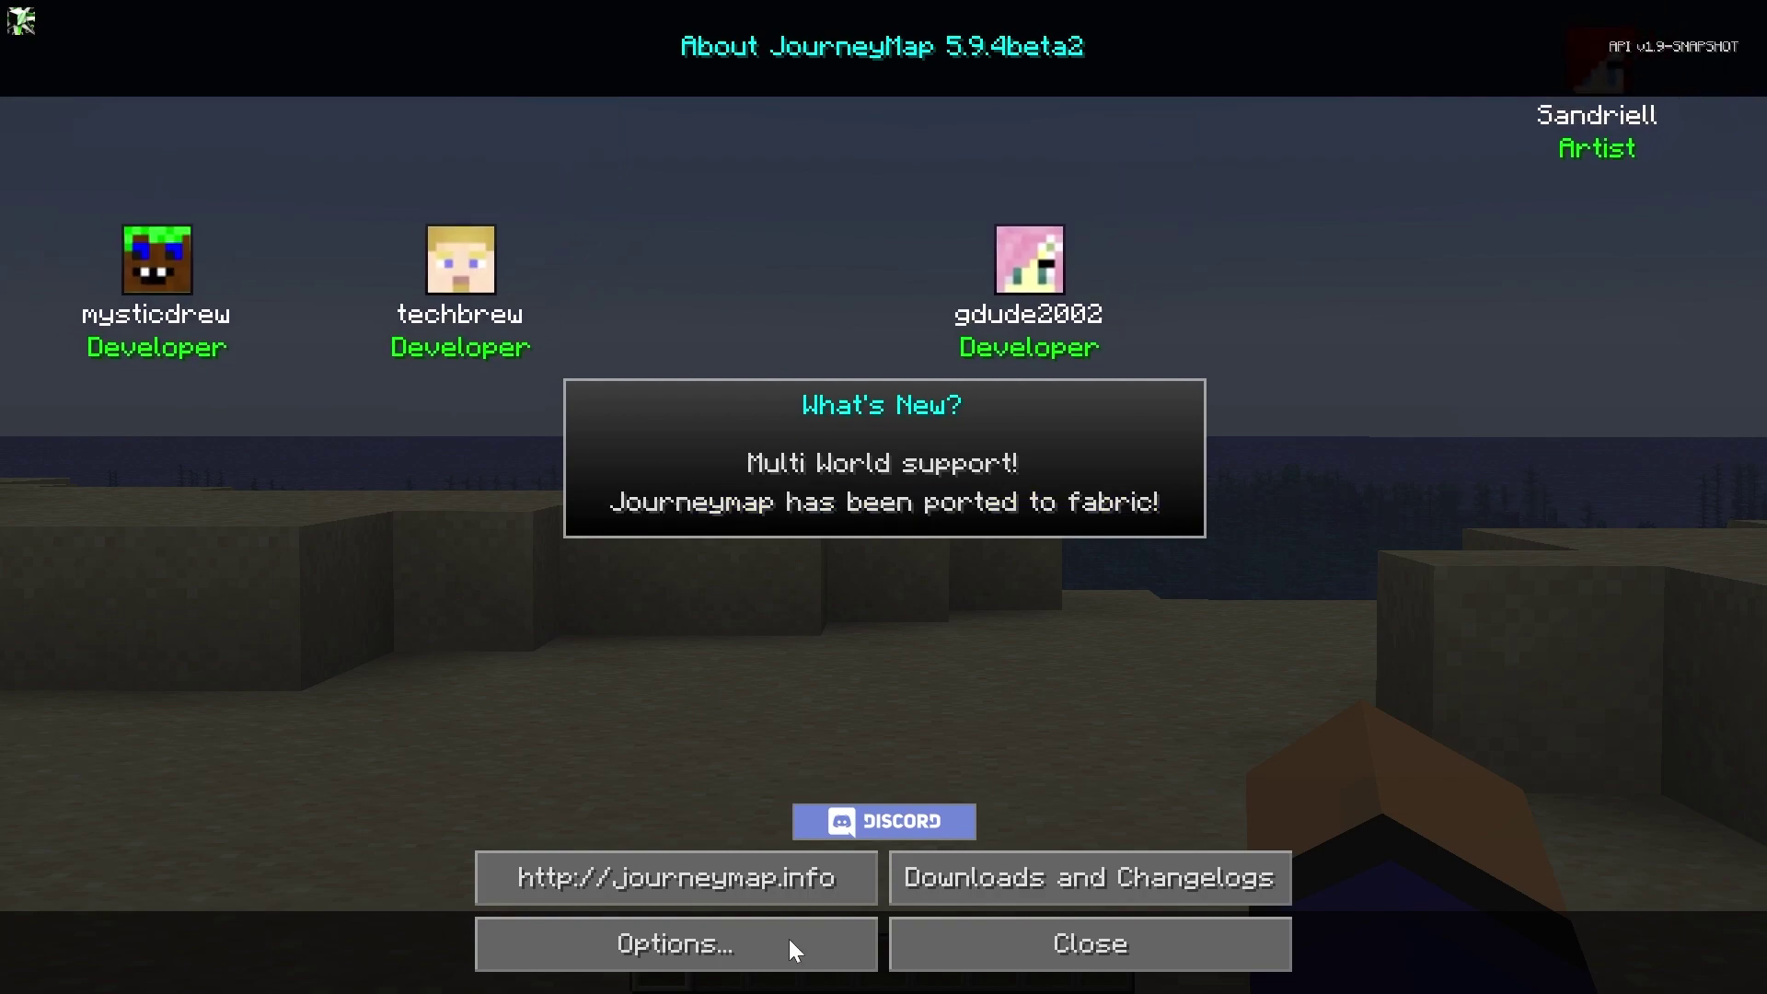
{"action": "left_click", "coordinate": [1091, 947]}
{"action": "scroll", "coordinate": [928, 483], "scroll_direction": "down", "scroll_amount": 5}
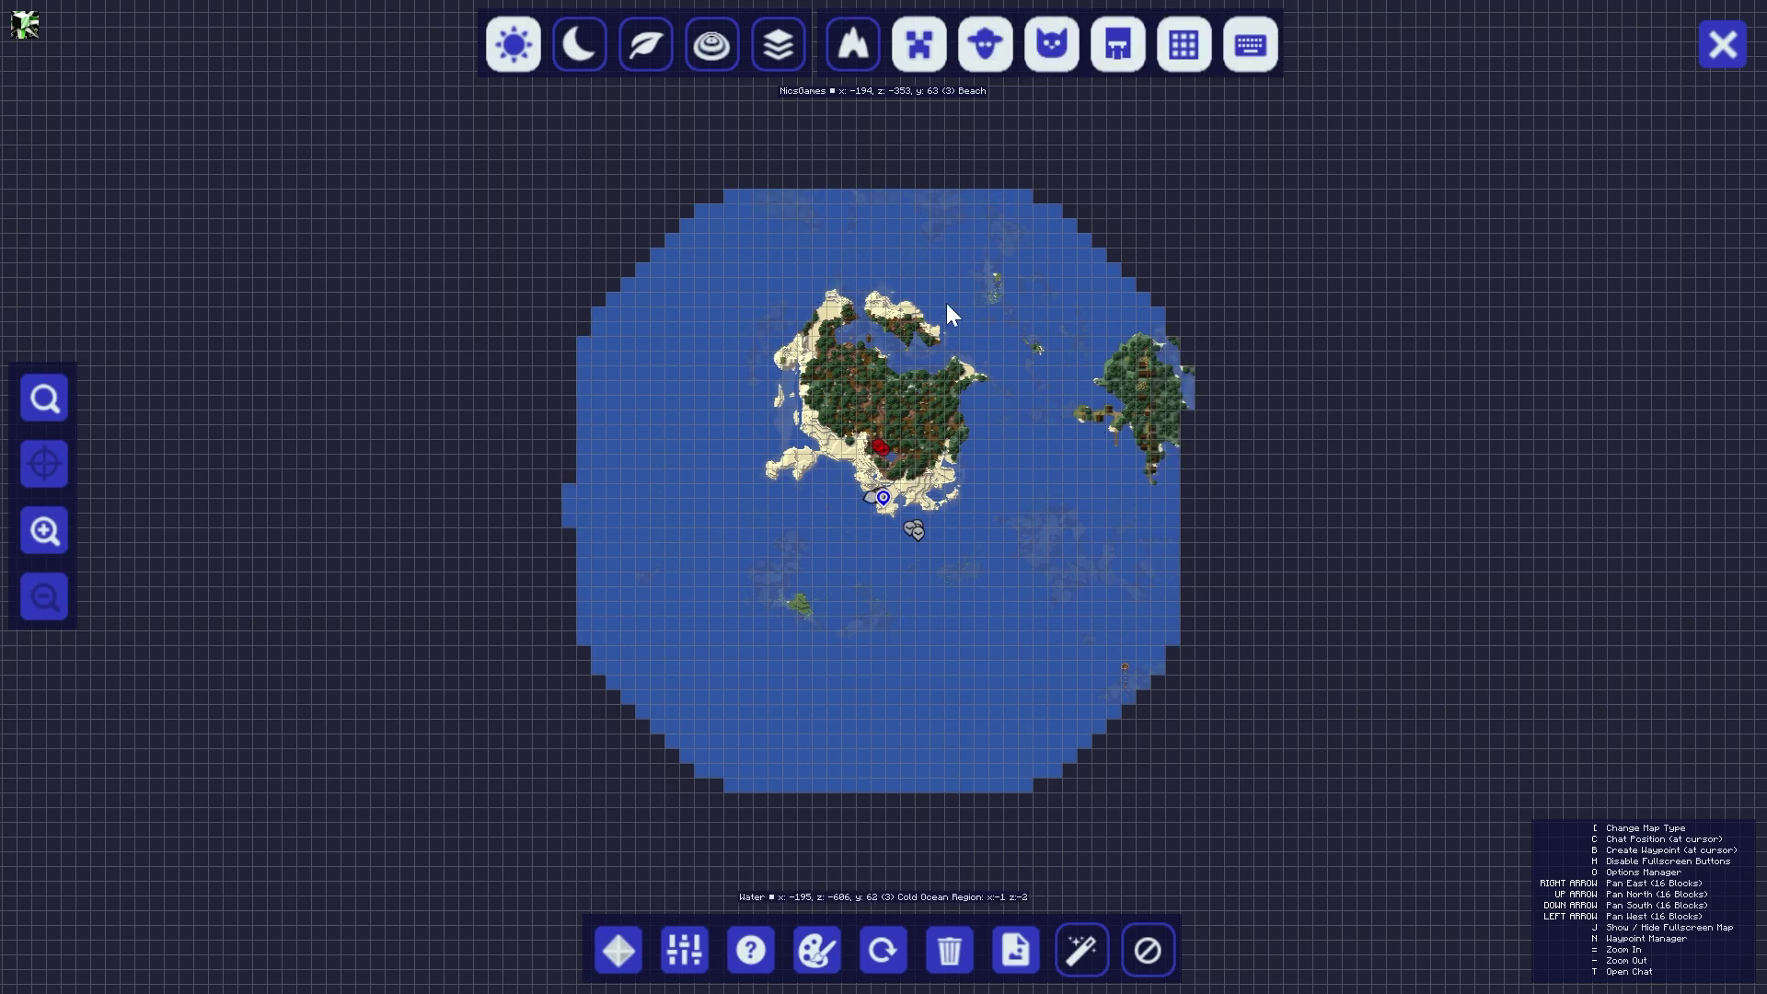
{"action": "scroll", "coordinate": [851, 471], "scroll_direction": "up", "scroll_amount": 2}
{"action": "scroll", "coordinate": [851, 472], "scroll_direction": "down", "scroll_amount": 1}
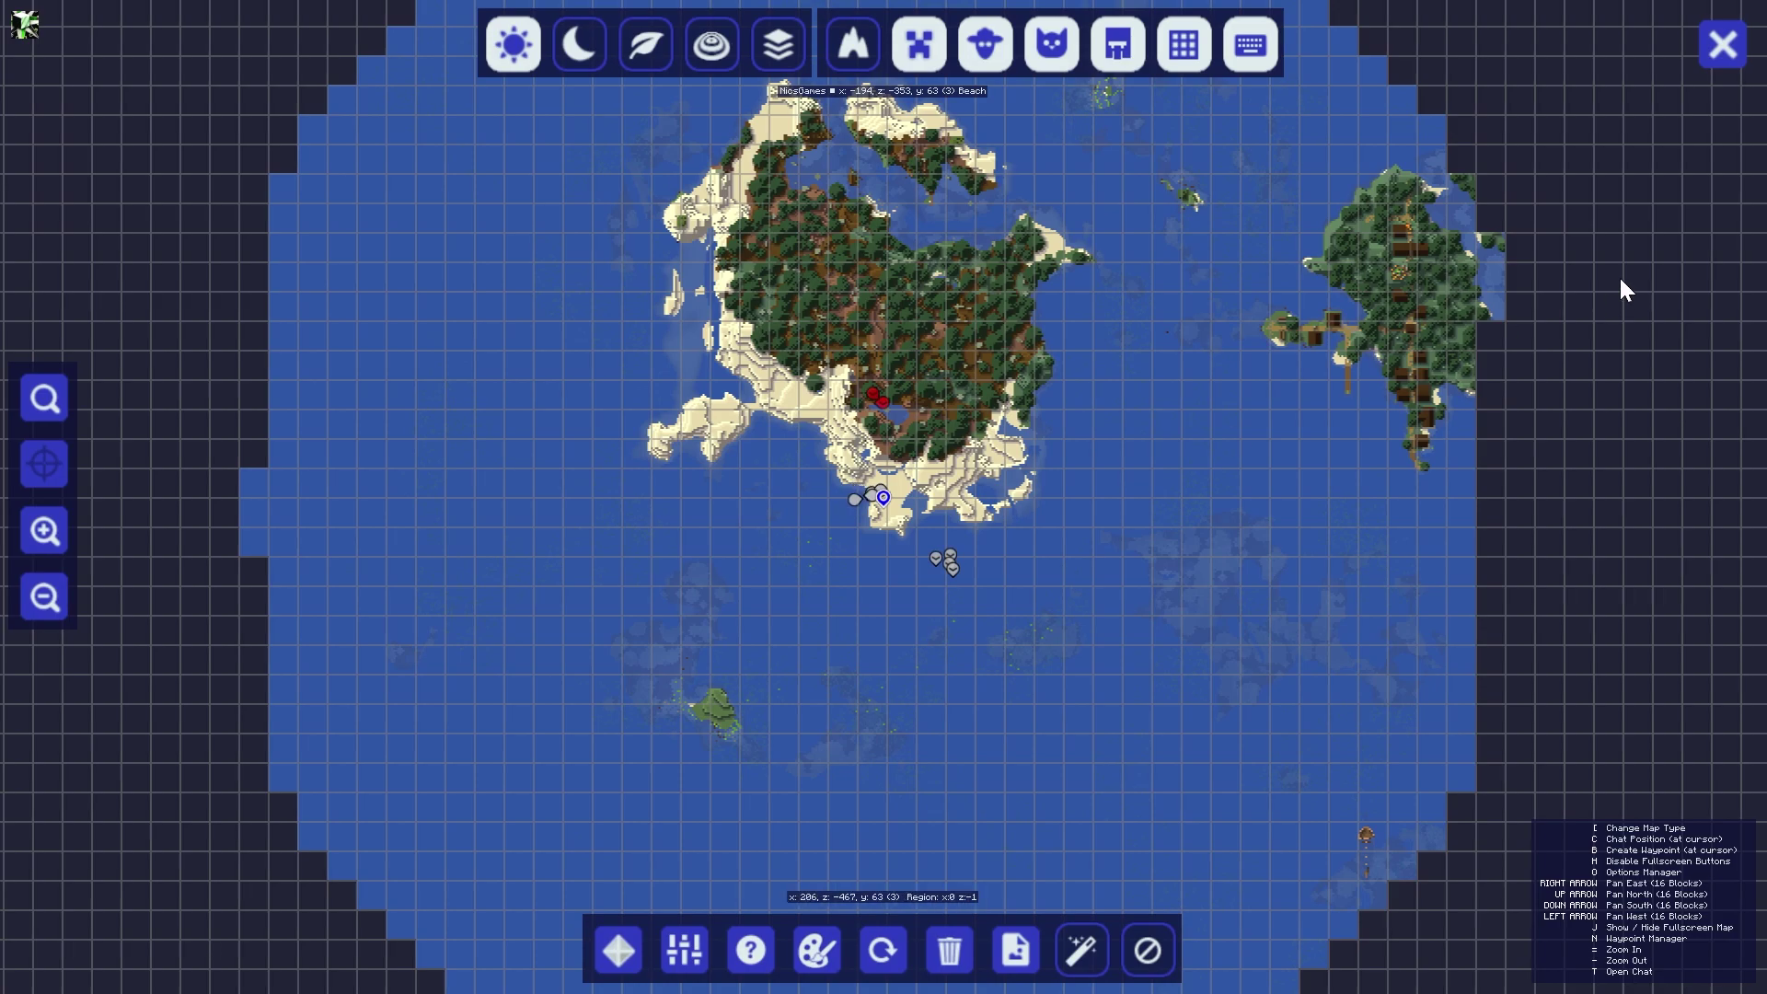
{"action": "left_click", "coordinate": [1722, 44]}
Step: Display the world's seed with the /seed command and walk across the beach toward the forest
{"action": "type", "text": "/seed"}
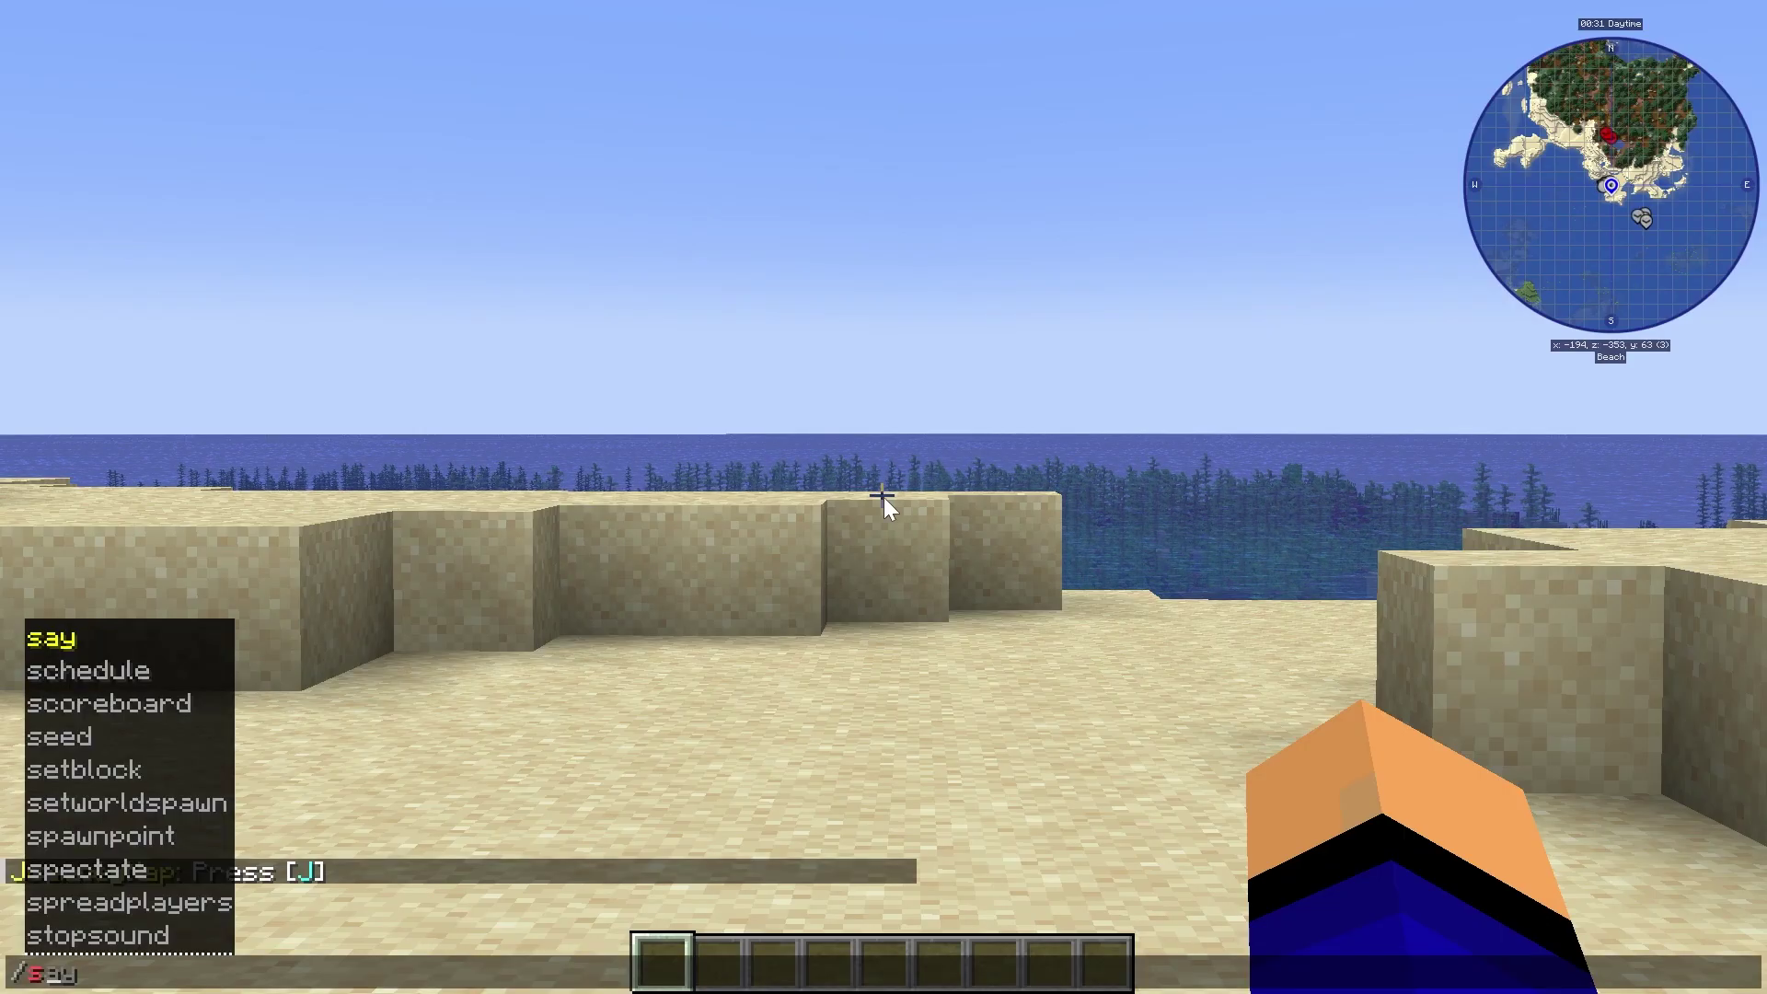
{"action": "key", "text": "Return"}
{"action": "key", "text": "w"}
{"action": "key", "text": "w"}
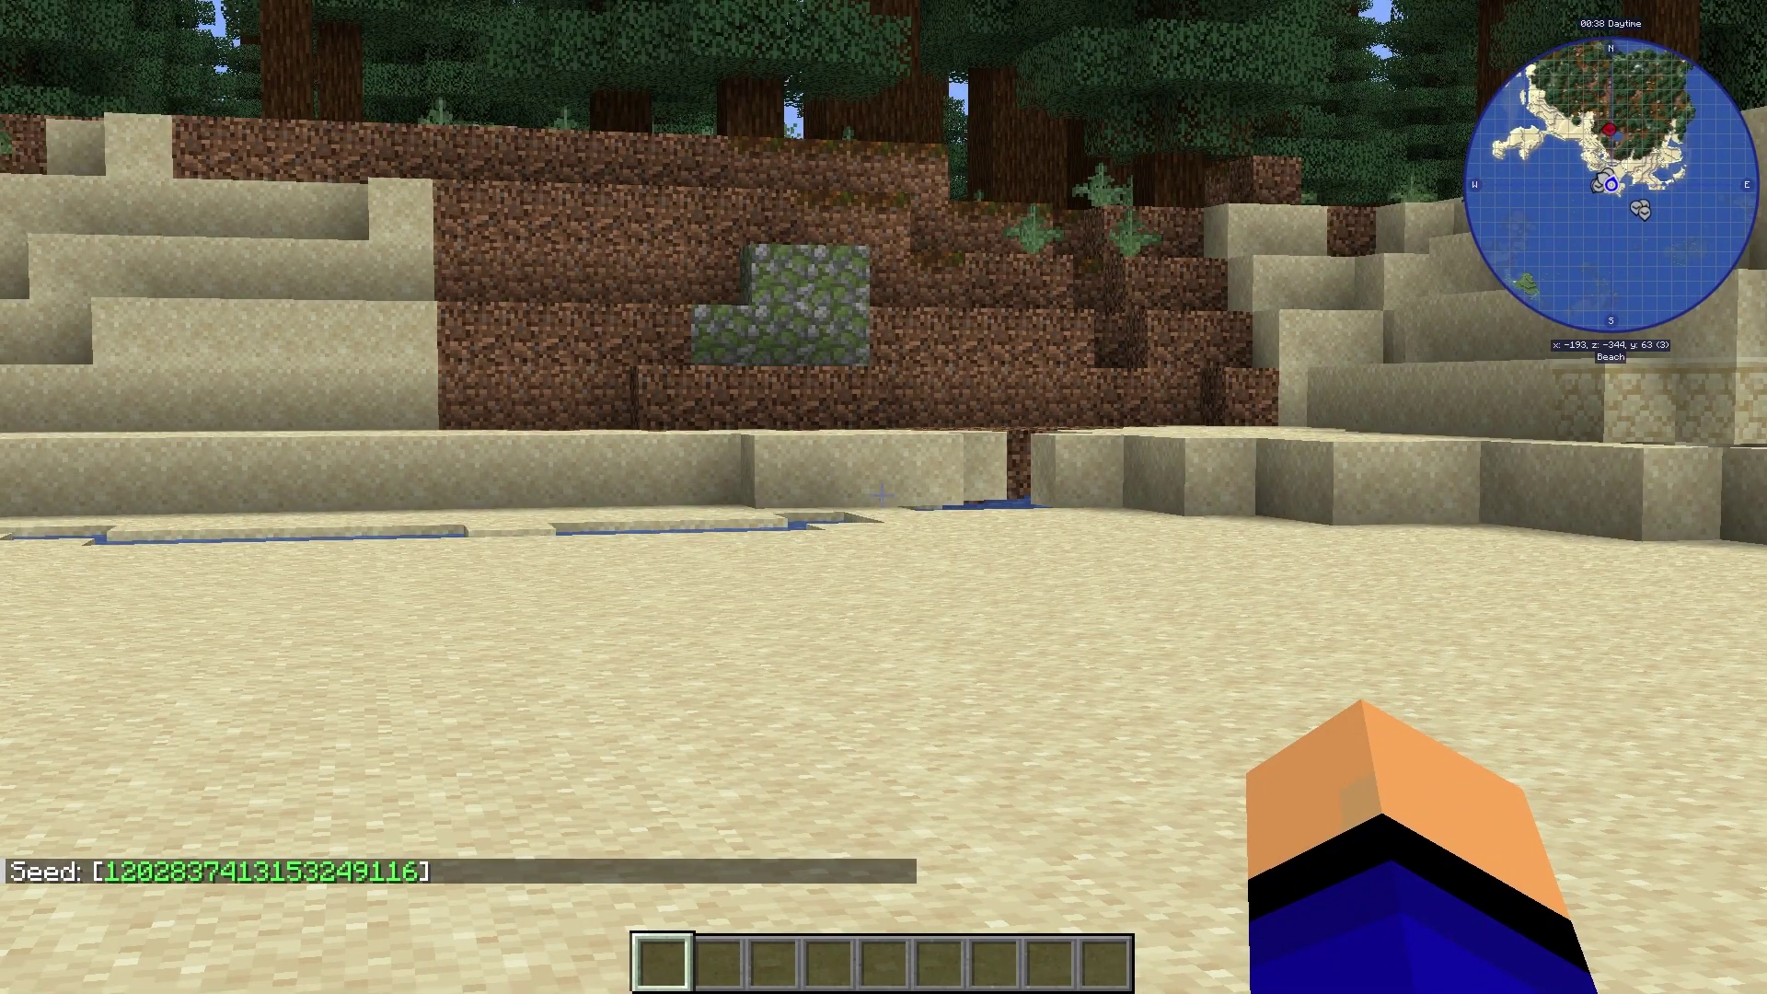
Step: Put the green Cooking for Blockheads book from the creative inventory into the fourth hotbar slot, select it and use it
{"action": "key", "text": "e"}
{"action": "left_click", "coordinate": [1124, 198]}
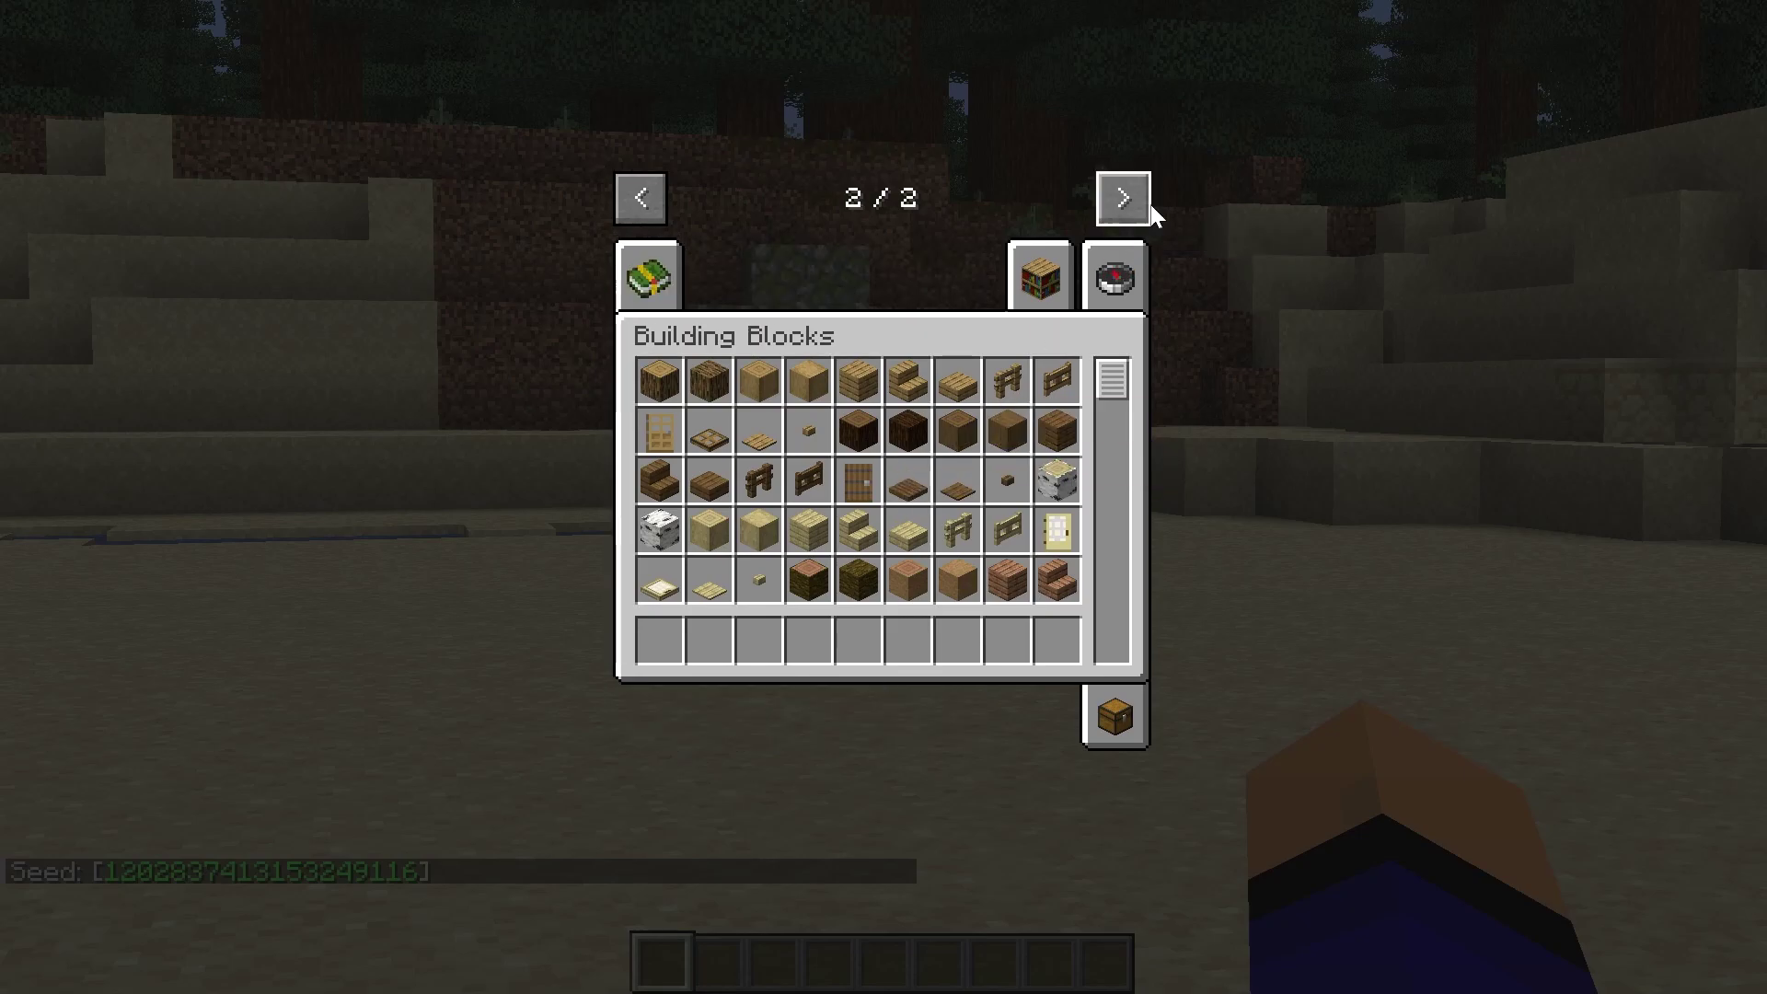
{"action": "left_click", "coordinate": [663, 284]}
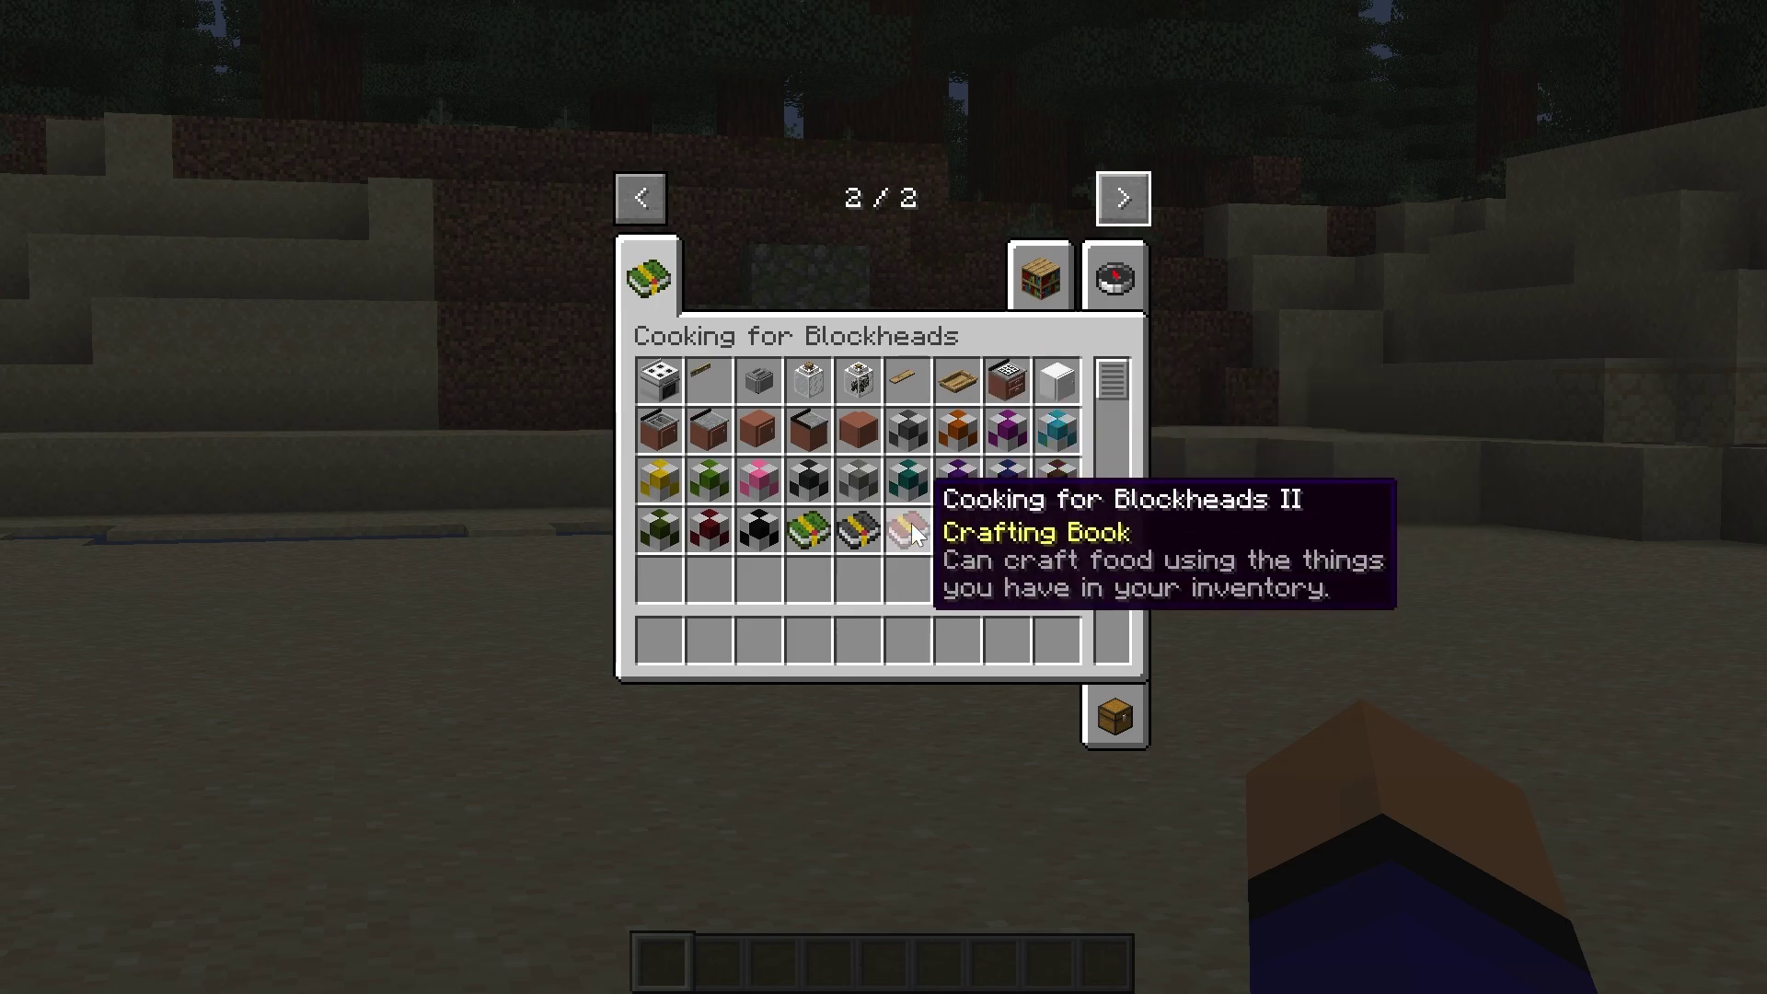
{"action": "left_click", "coordinate": [809, 529]}
{"action": "left_click", "coordinate": [809, 640]}
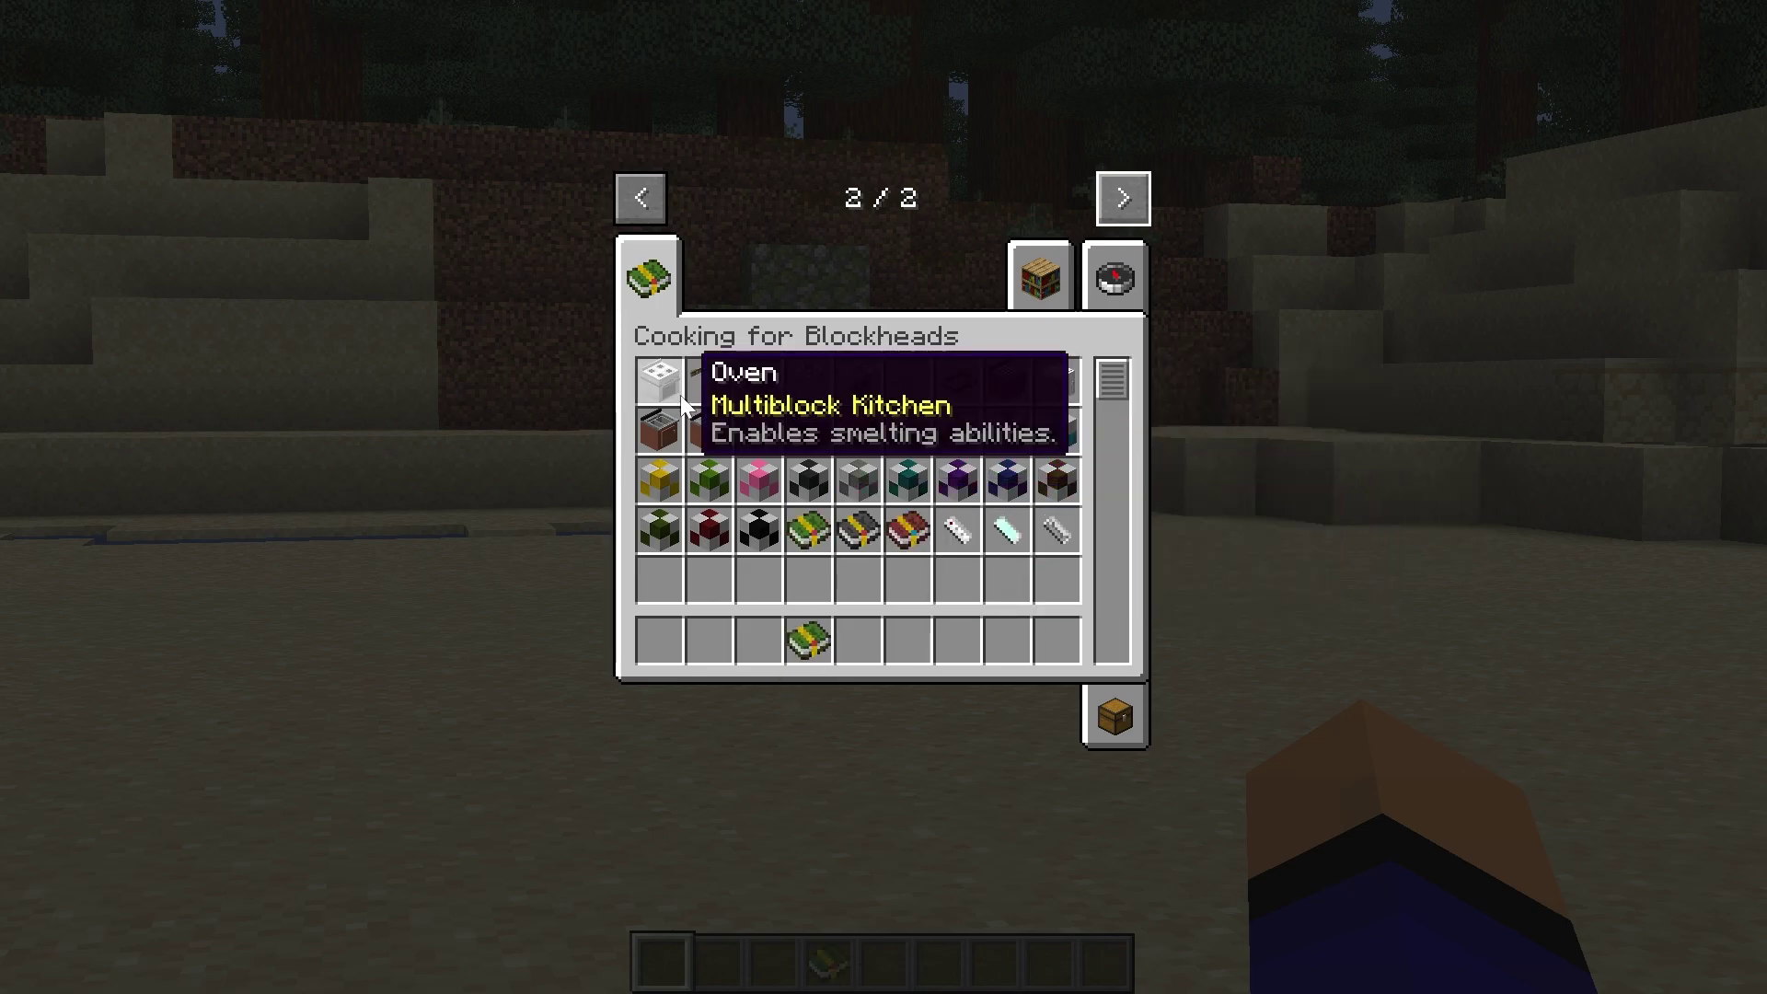
{"action": "key", "text": "e"}
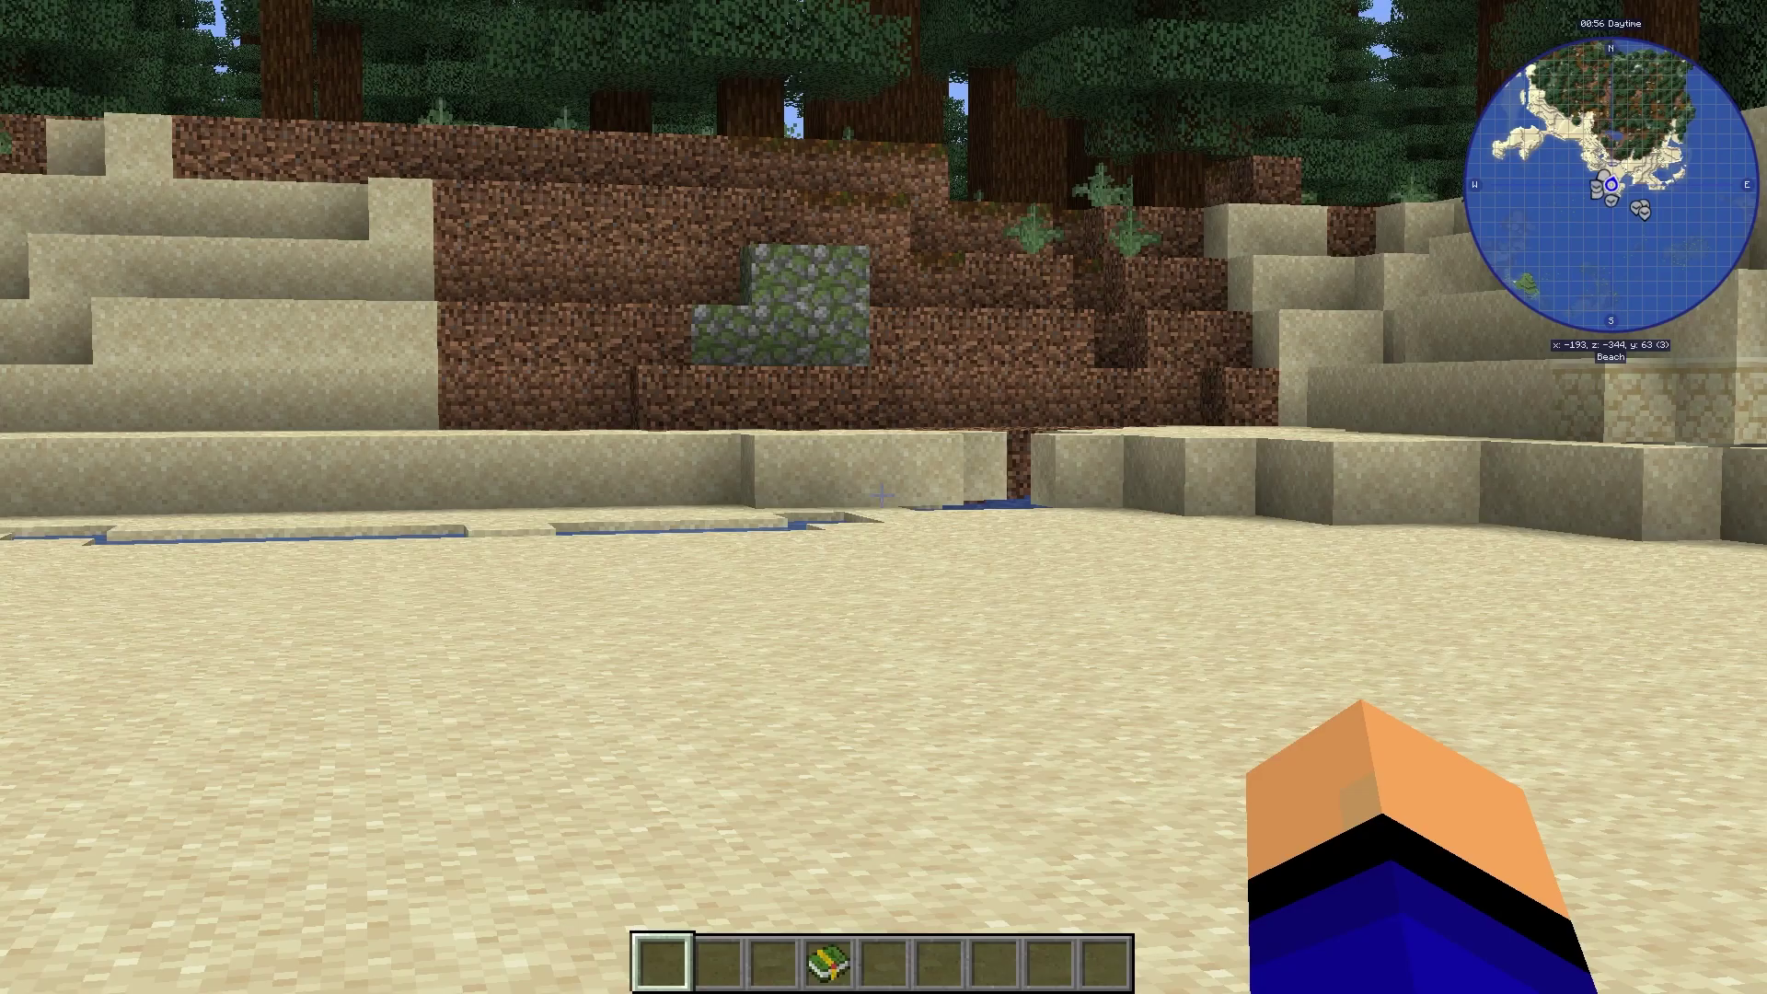
{"action": "scroll", "coordinate": [884, 497], "scroll_direction": "down", "scroll_amount": 3}
{"action": "right_click", "coordinate": [884, 497]}
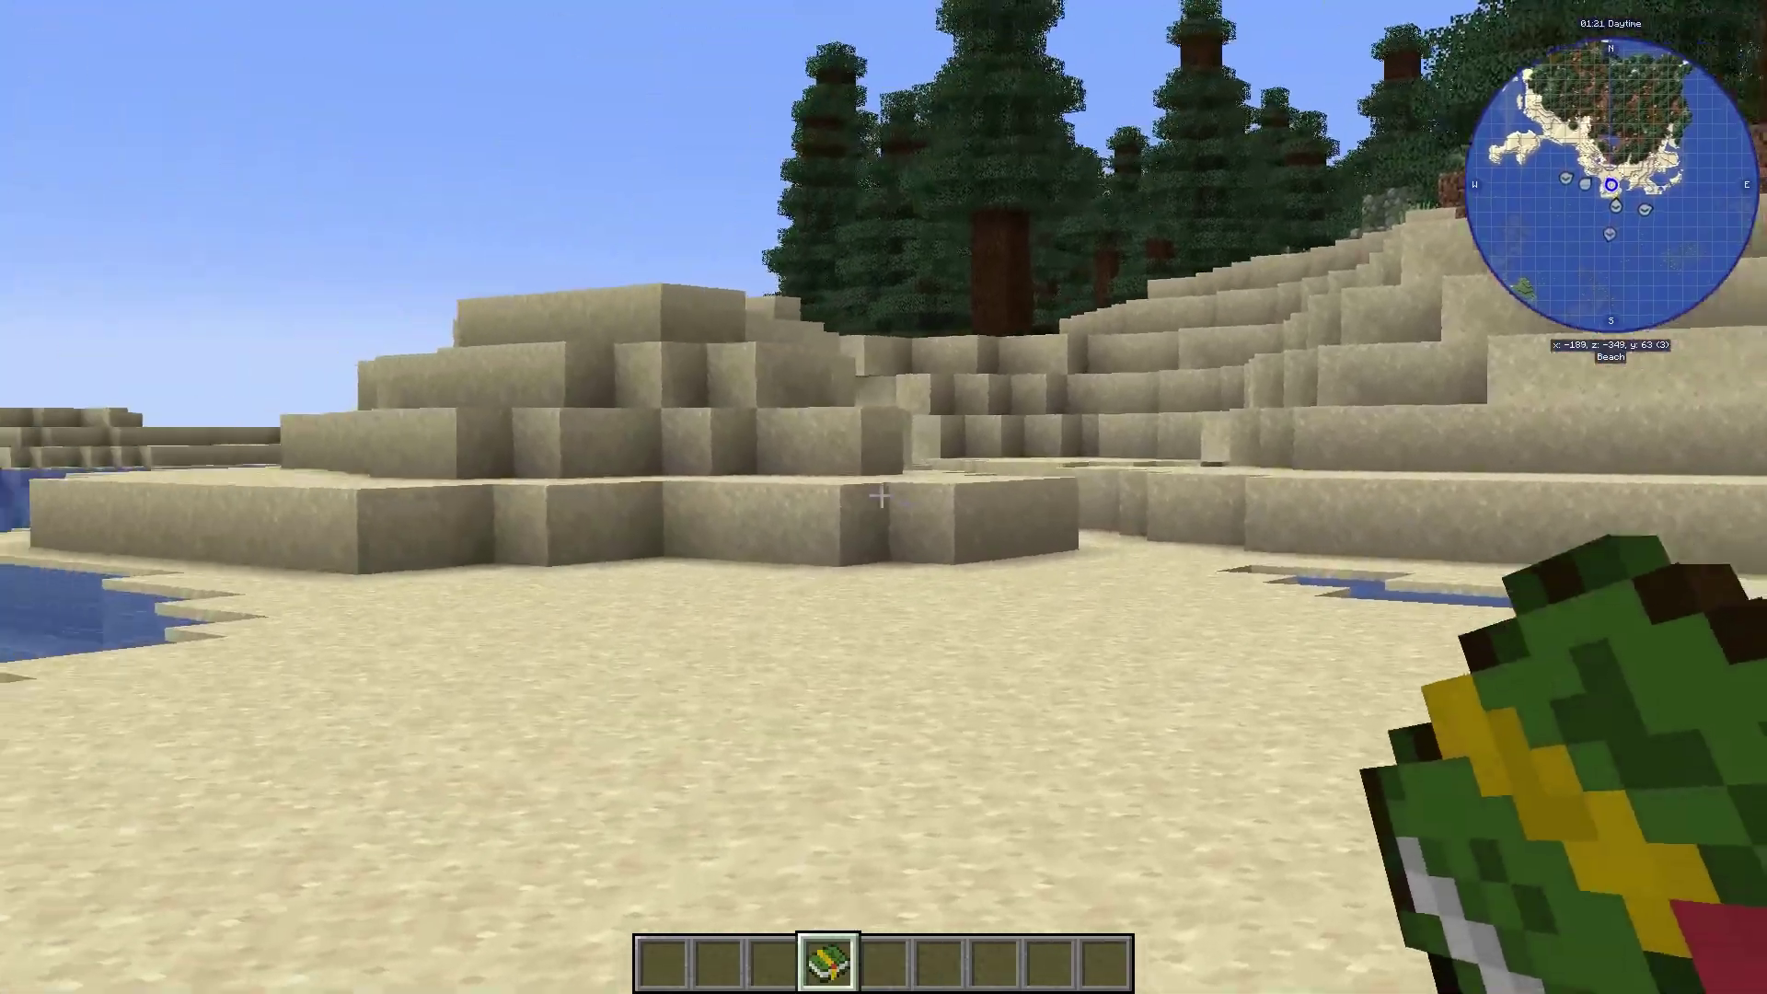
Step: Walk across the beach to the sand mound with the book in hand and open the game chat
{"action": "key", "text": "w"}
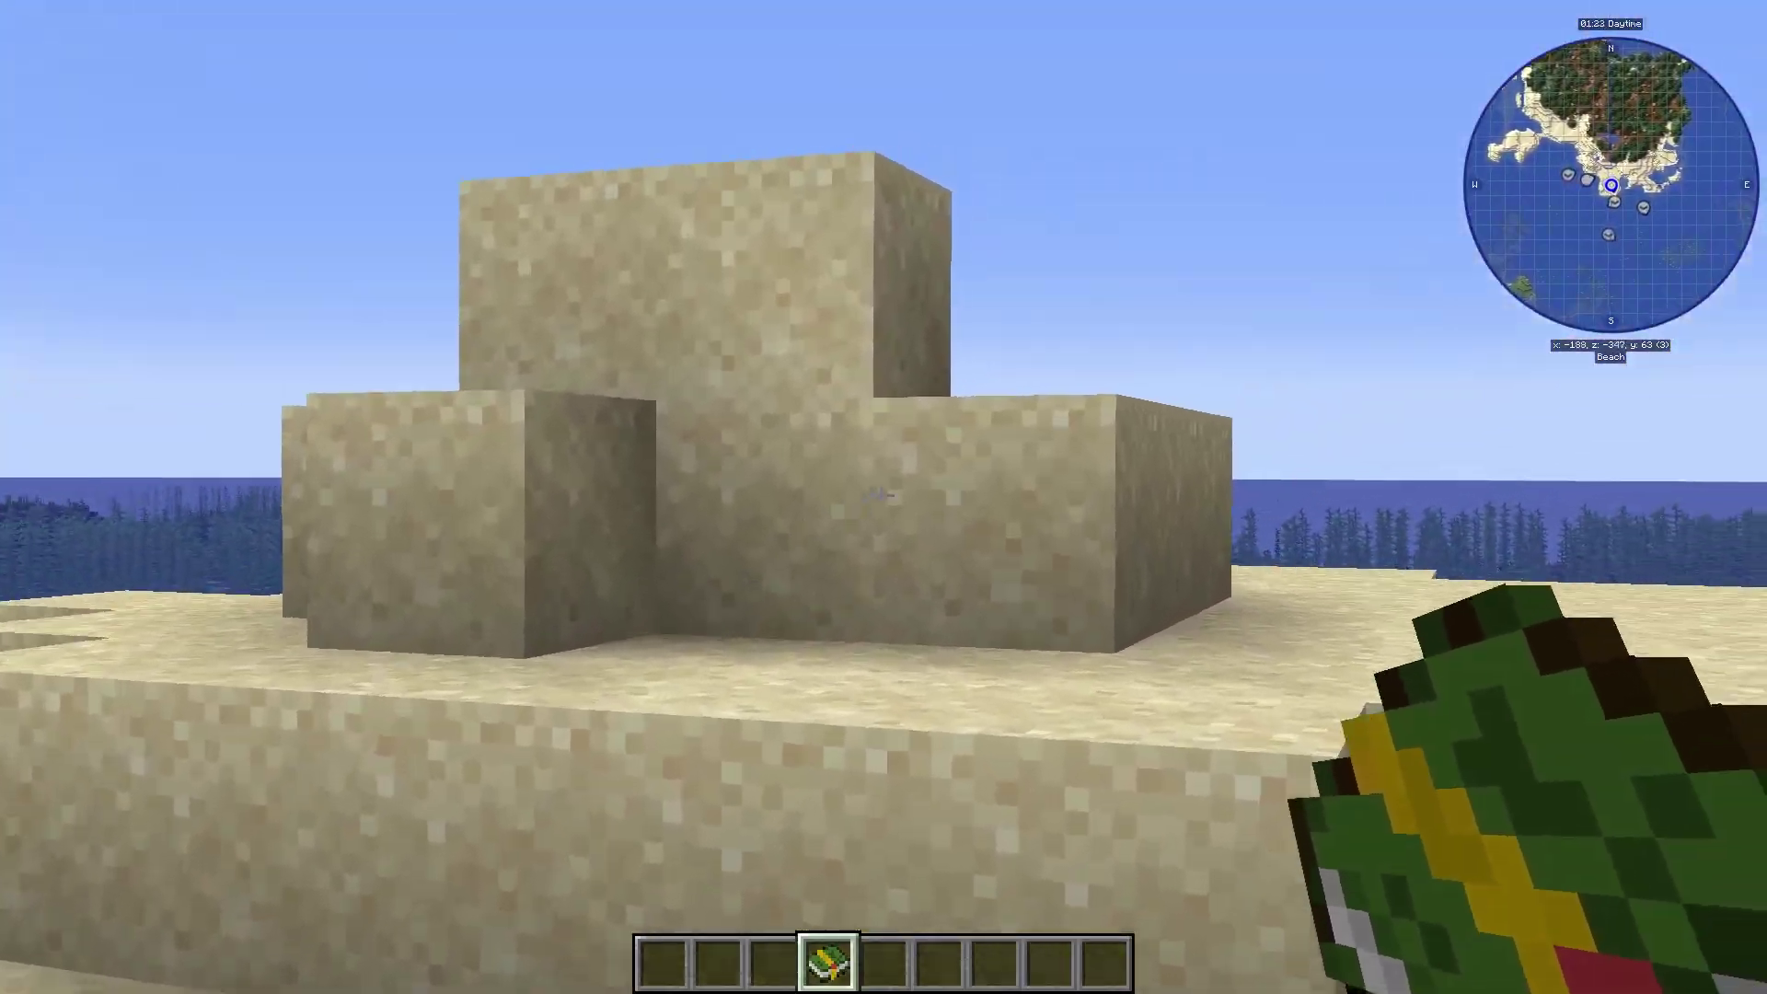
{"action": "key", "text": "w"}
{"action": "key", "text": "t"}
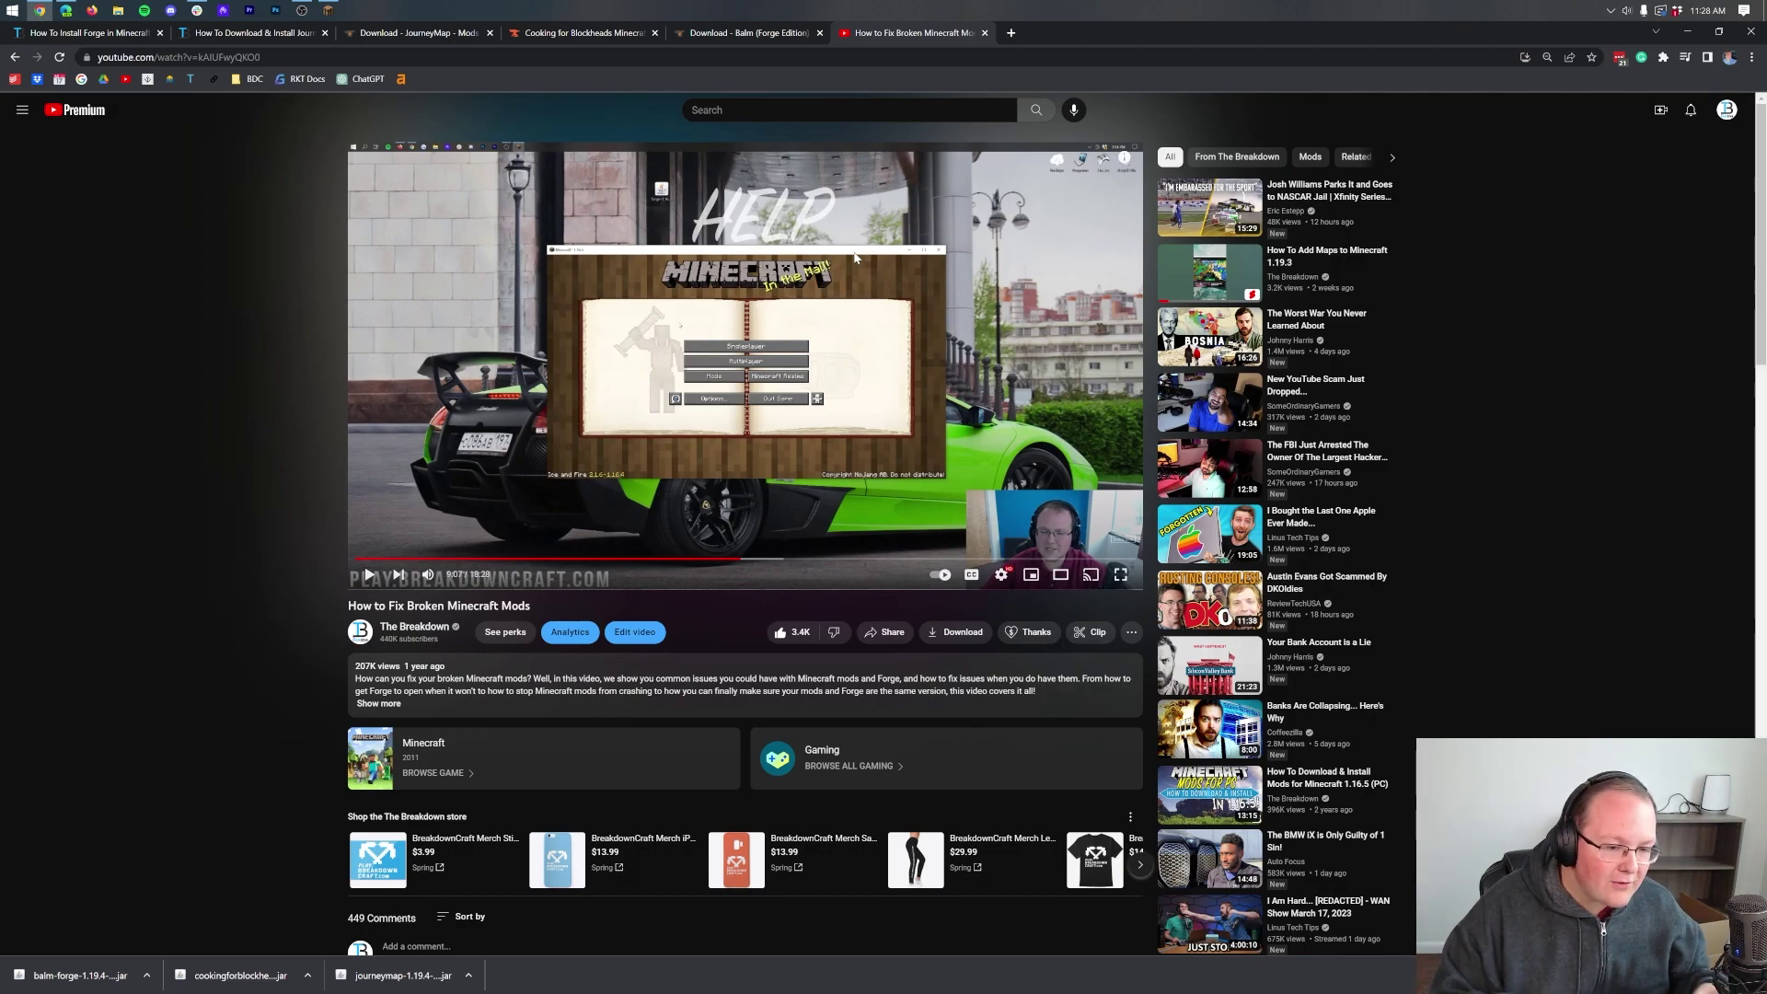
Step: In Chrome, look through the "How to Fix Broken Minecraft Mods" video page and the "How To Install Forge in Minecraft" guide
{"action": "scroll", "coordinate": [624, 520], "scroll_direction": "down", "scroll_amount": 5}
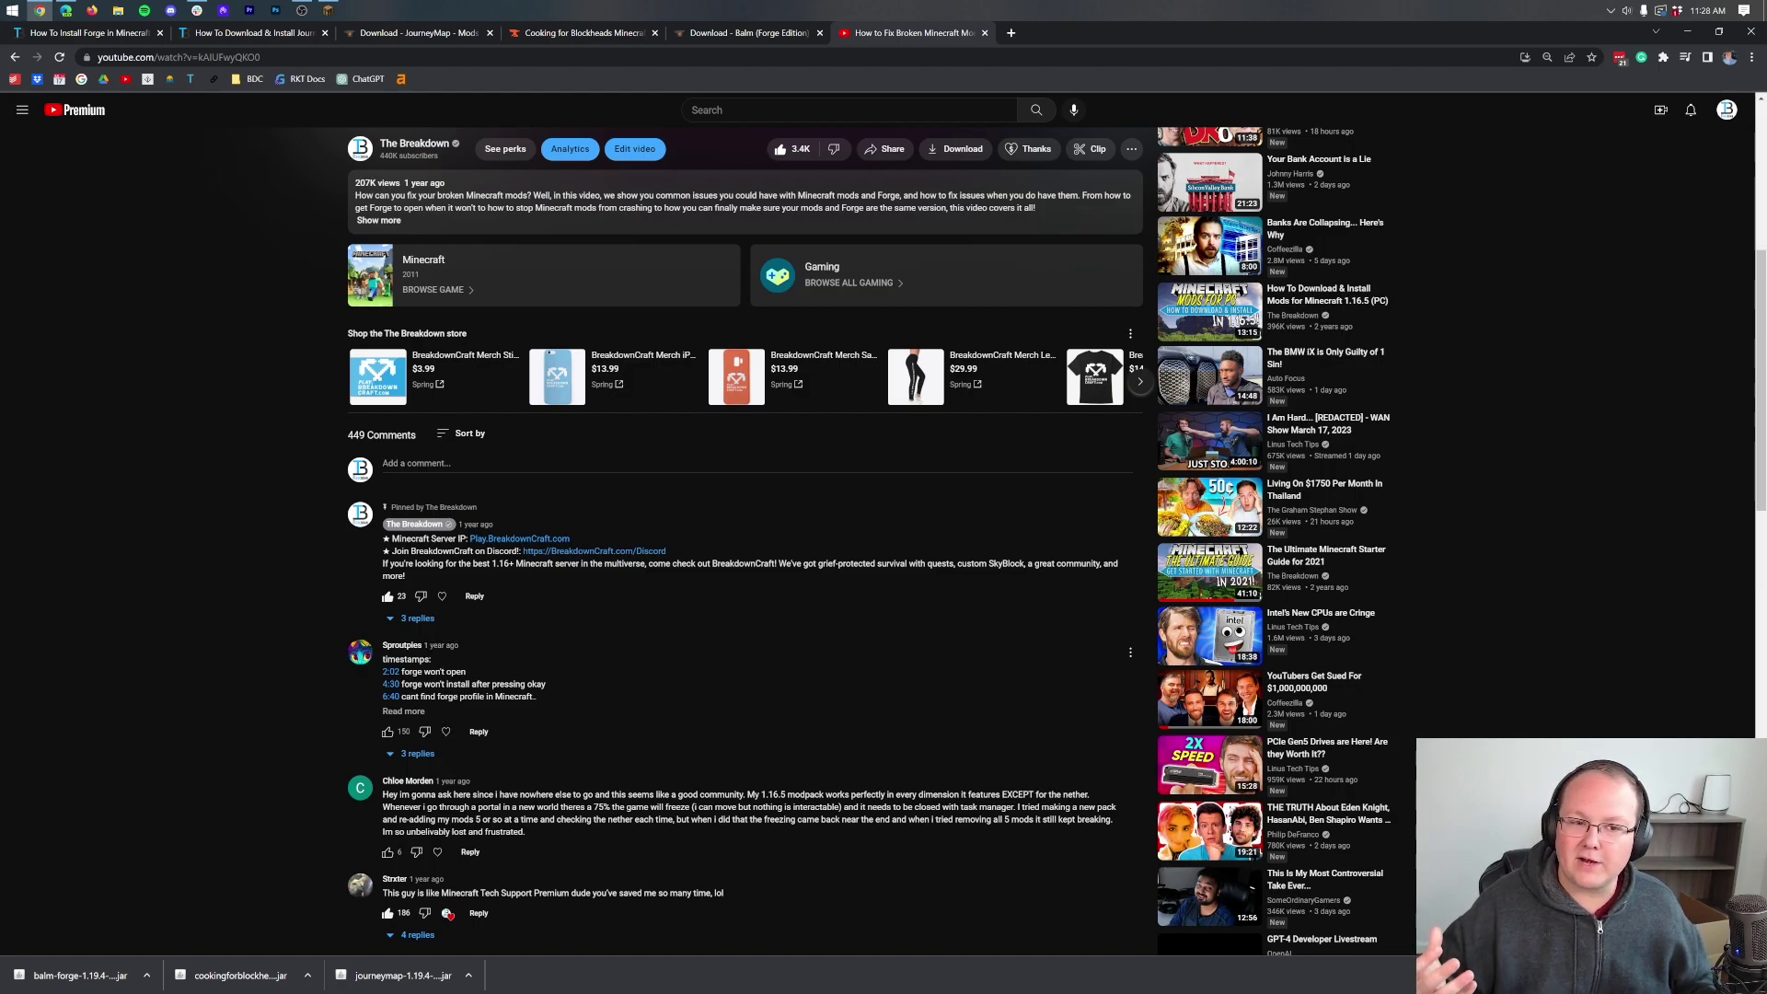
{"action": "scroll", "coordinate": [516, 650], "scroll_direction": "up", "scroll_amount": 5}
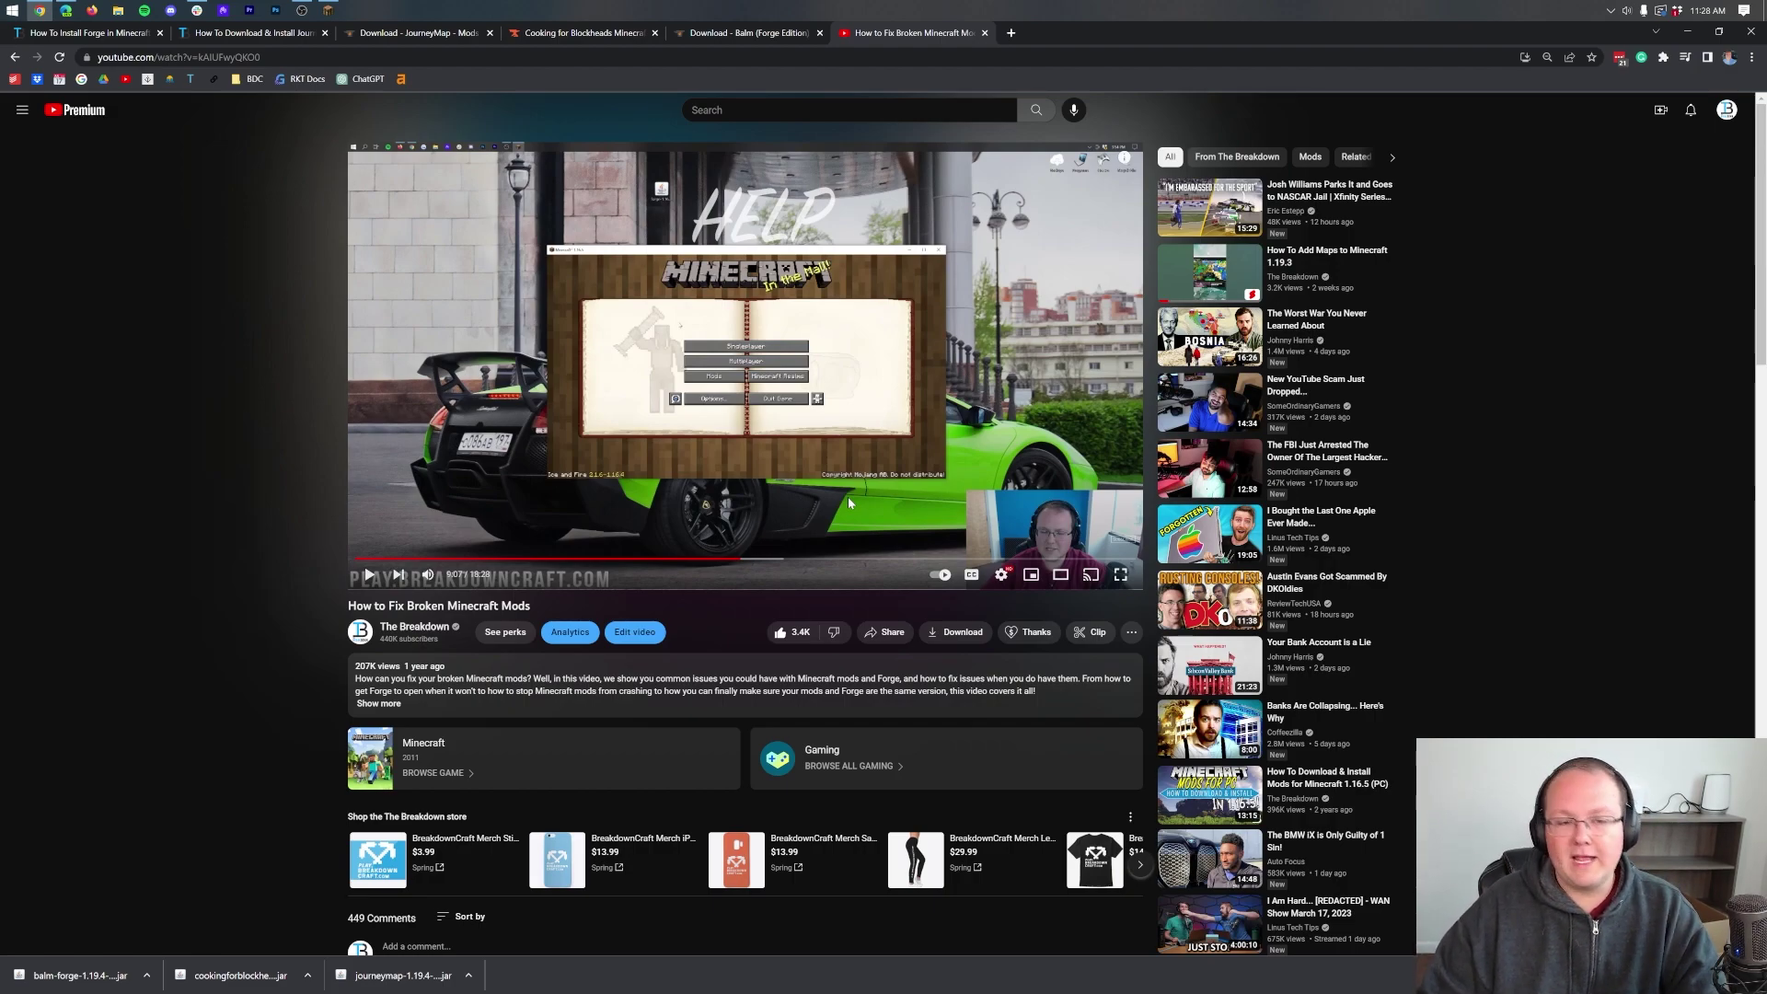
{"action": "left_click", "coordinate": [109, 34]}
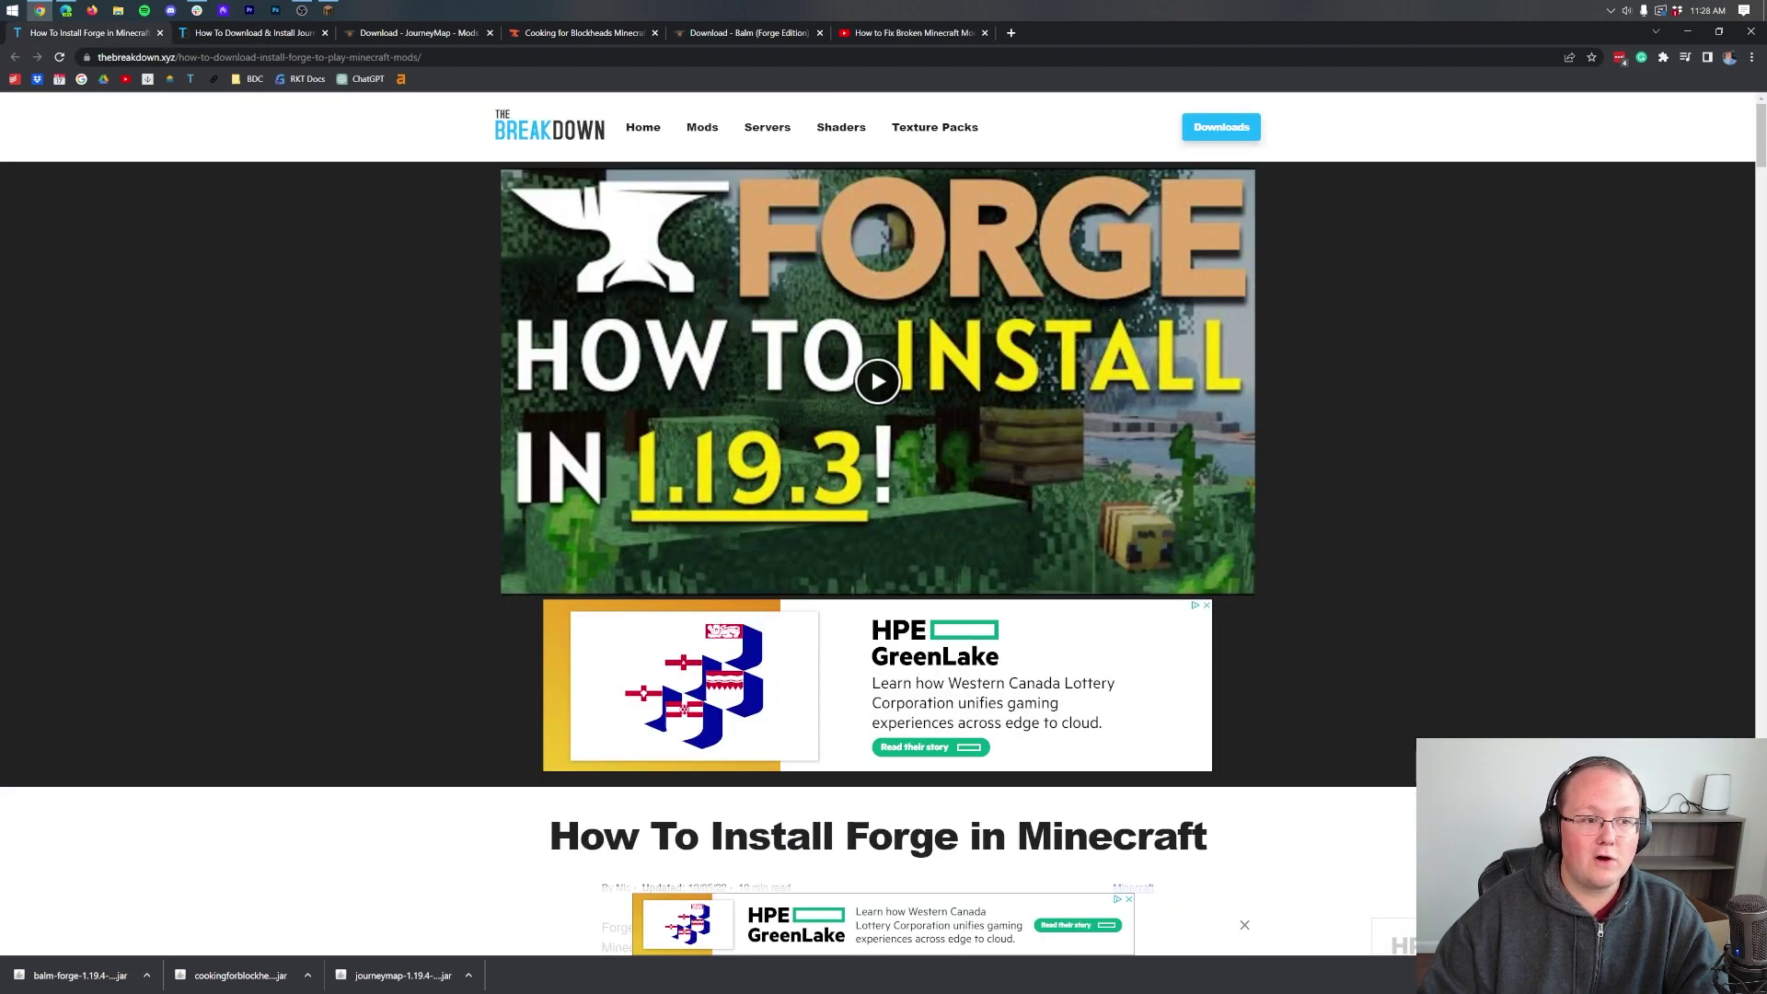
{"action": "scroll", "coordinate": [887, 502], "scroll_direction": "down", "scroll_amount": 10}
{"action": "scroll", "coordinate": [886, 501], "scroll_direction": "down", "scroll_amount": 1}
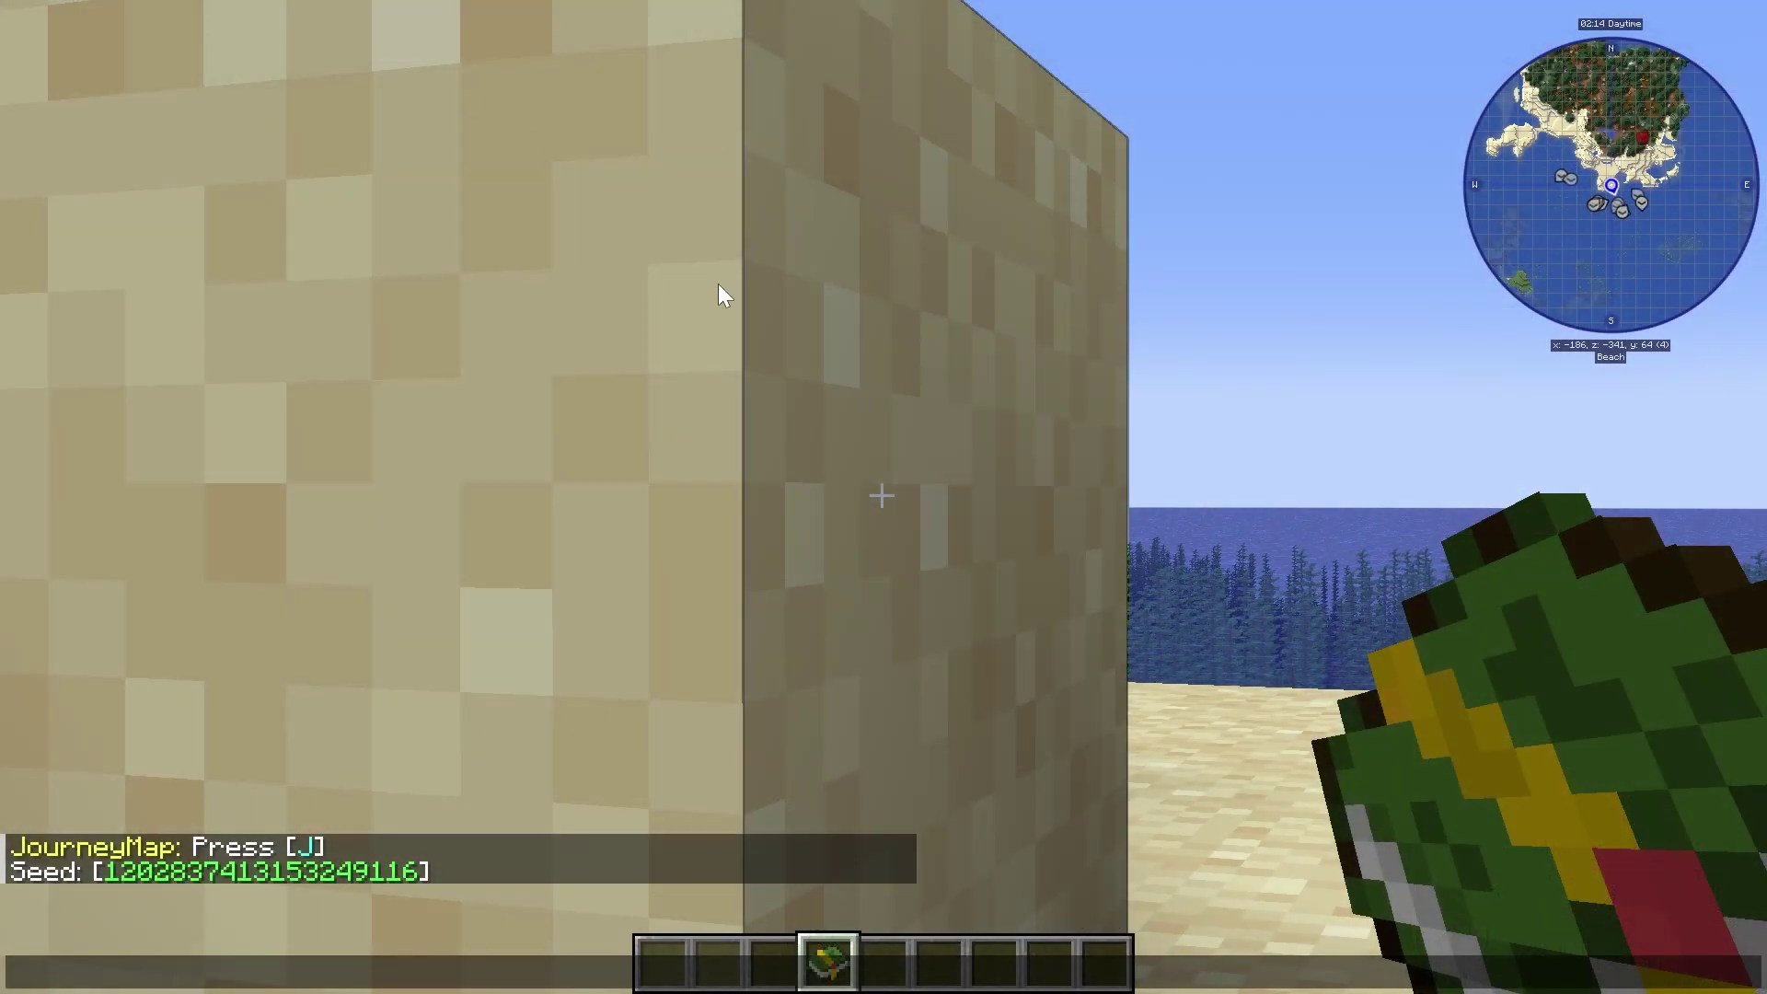
Step: Back in Minecraft, close the chat and walk northwest along the shoreline with the book in hand
{"action": "key", "text": "Escape"}
{"action": "key", "text": "w"}
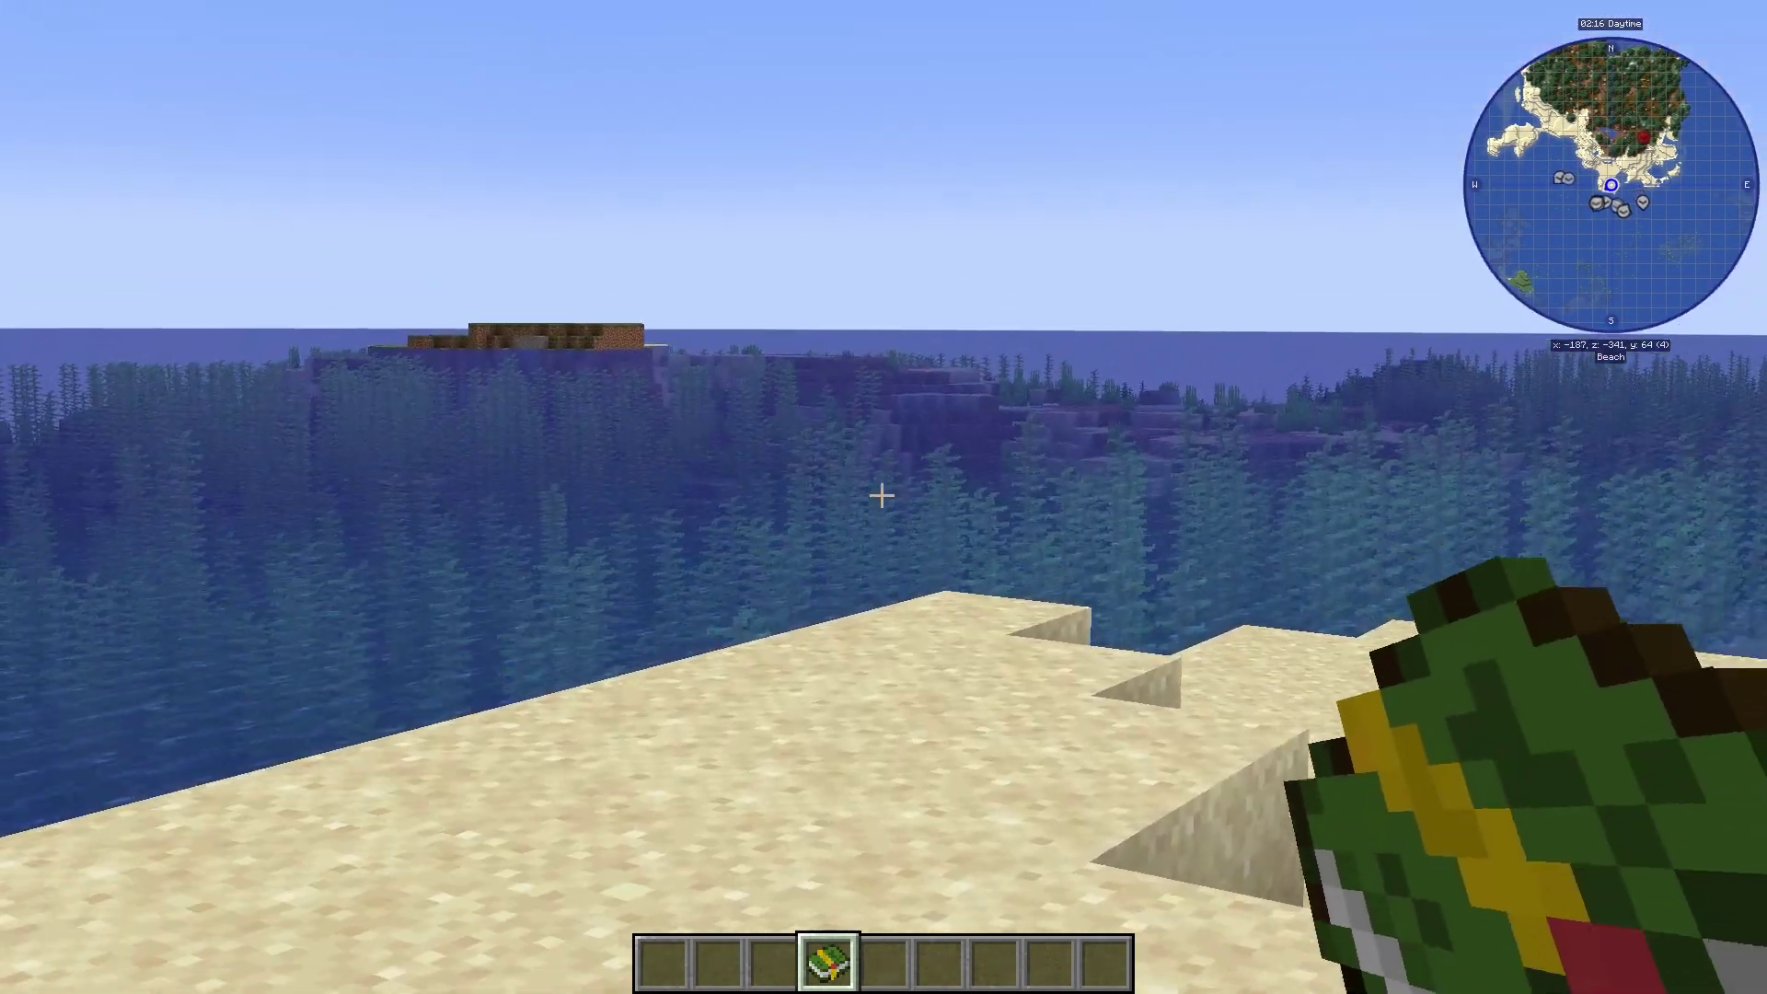
{"action": "key", "text": "w"}
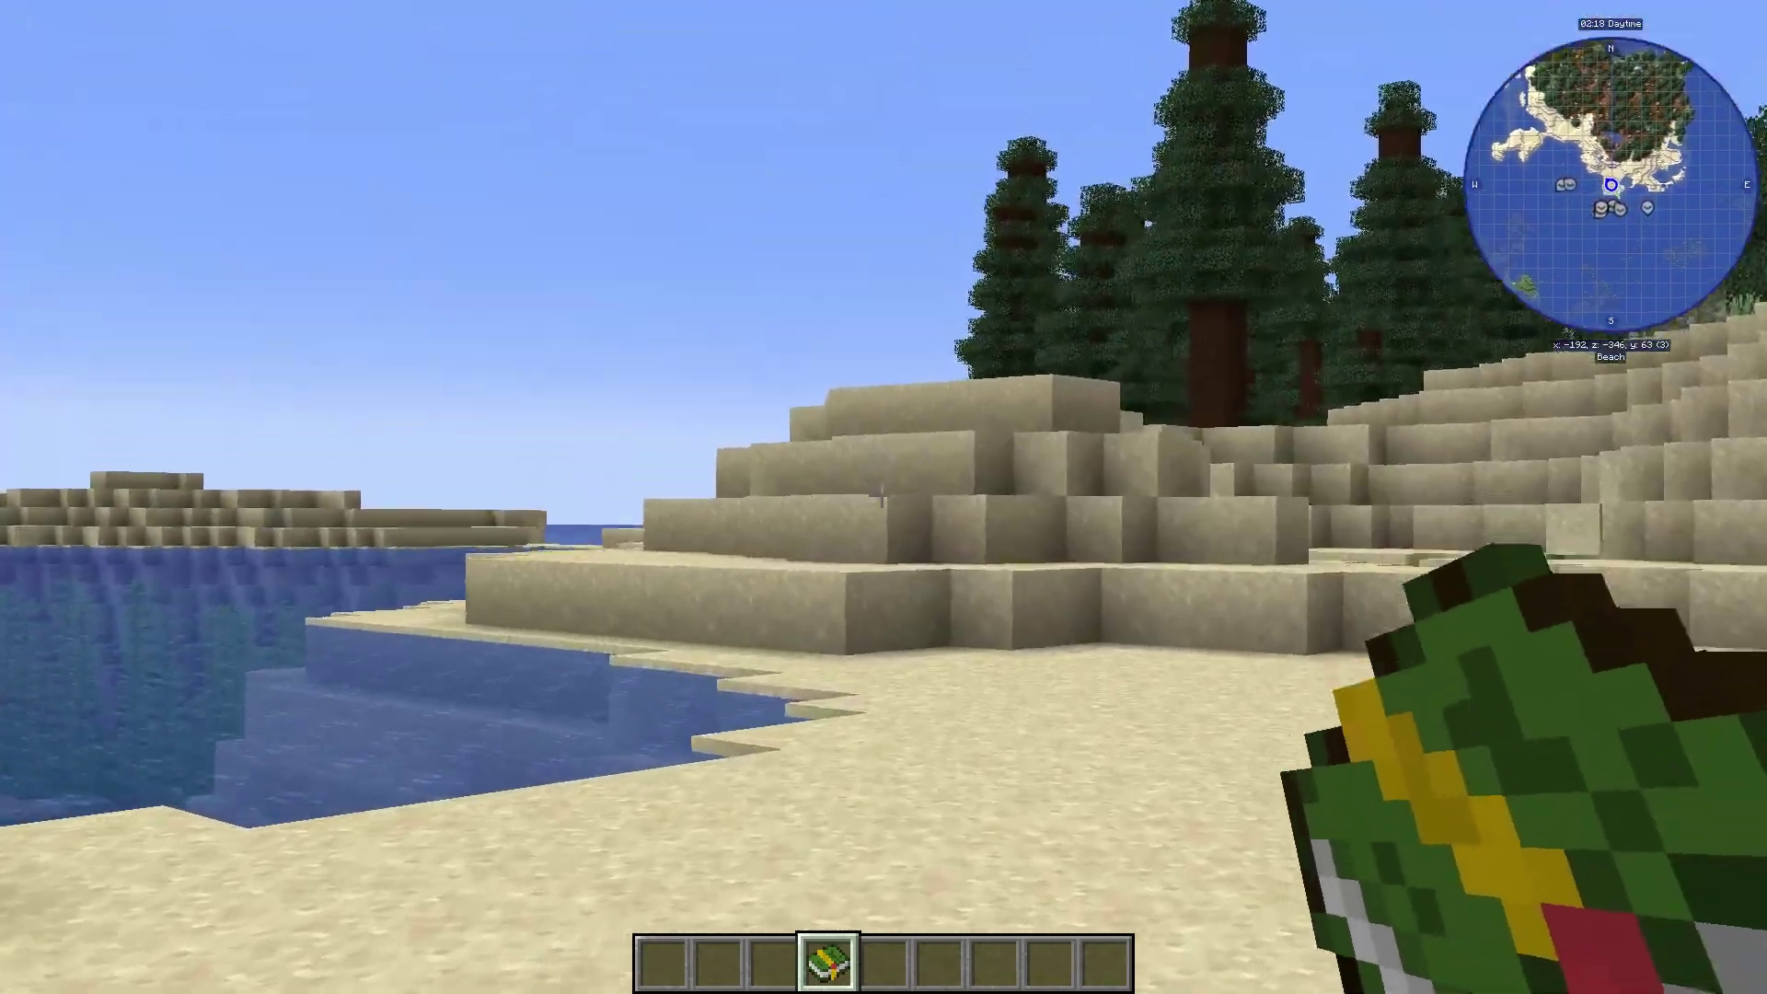
{"action": "key", "text": "w"}
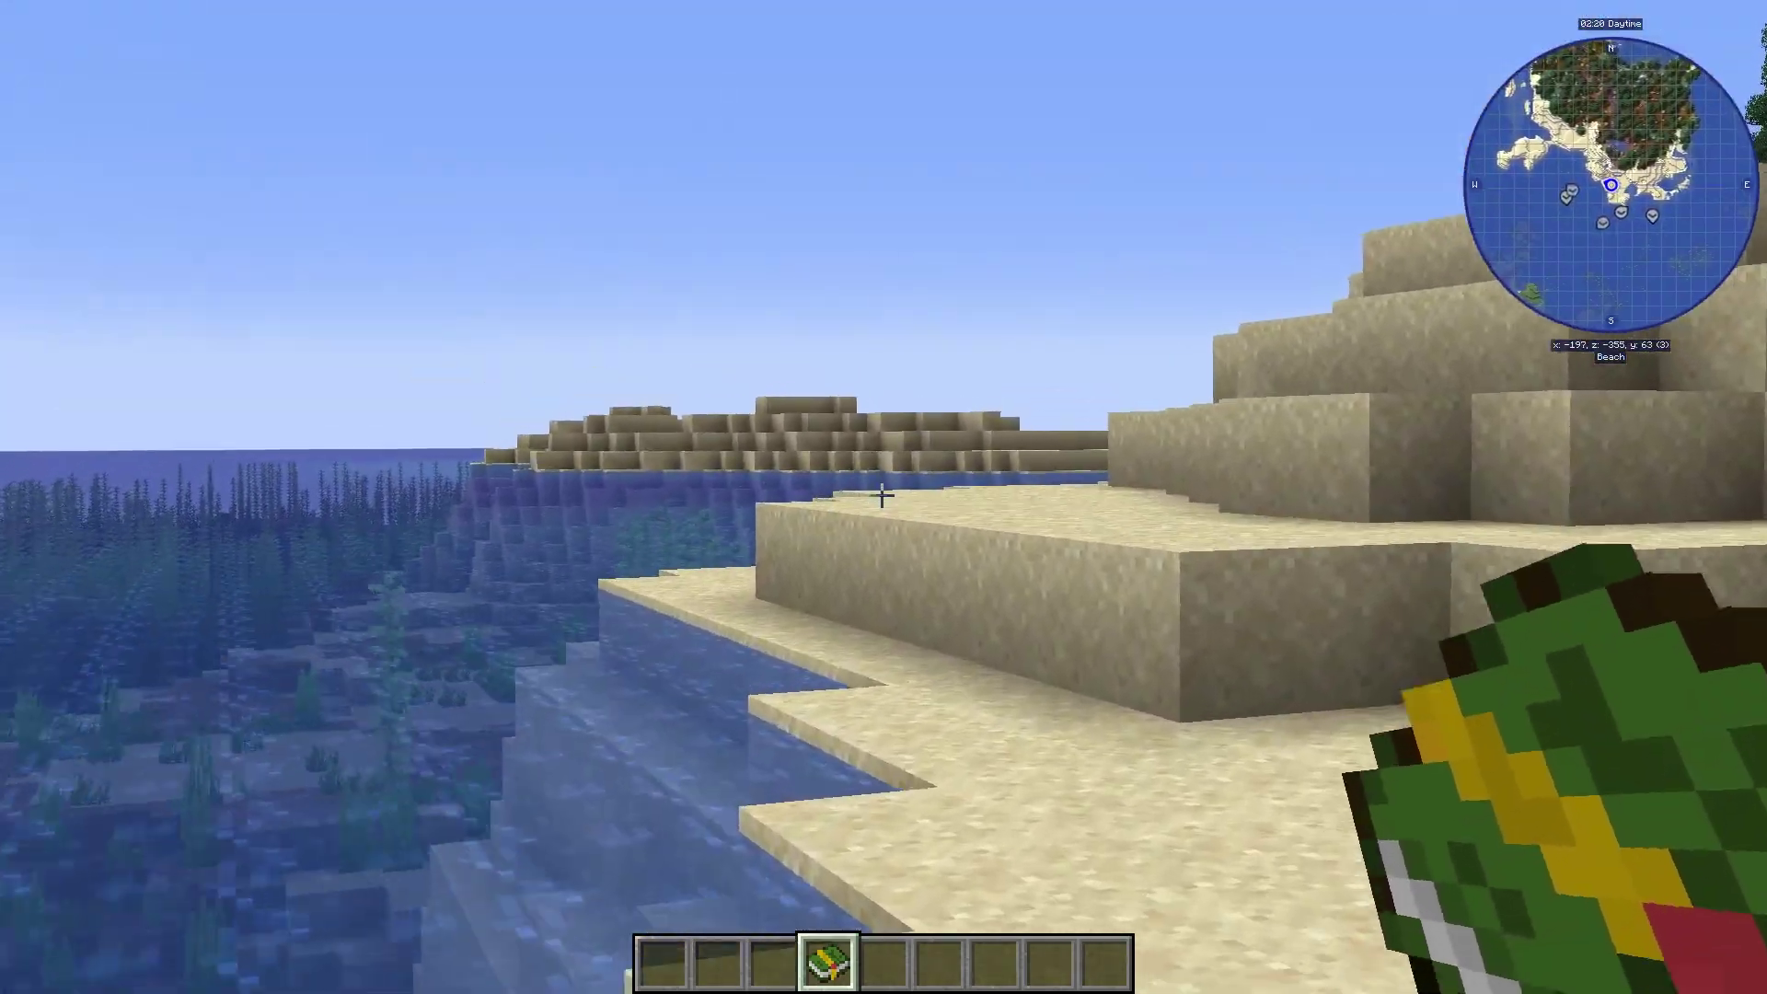
{"action": "key", "text": "w"}
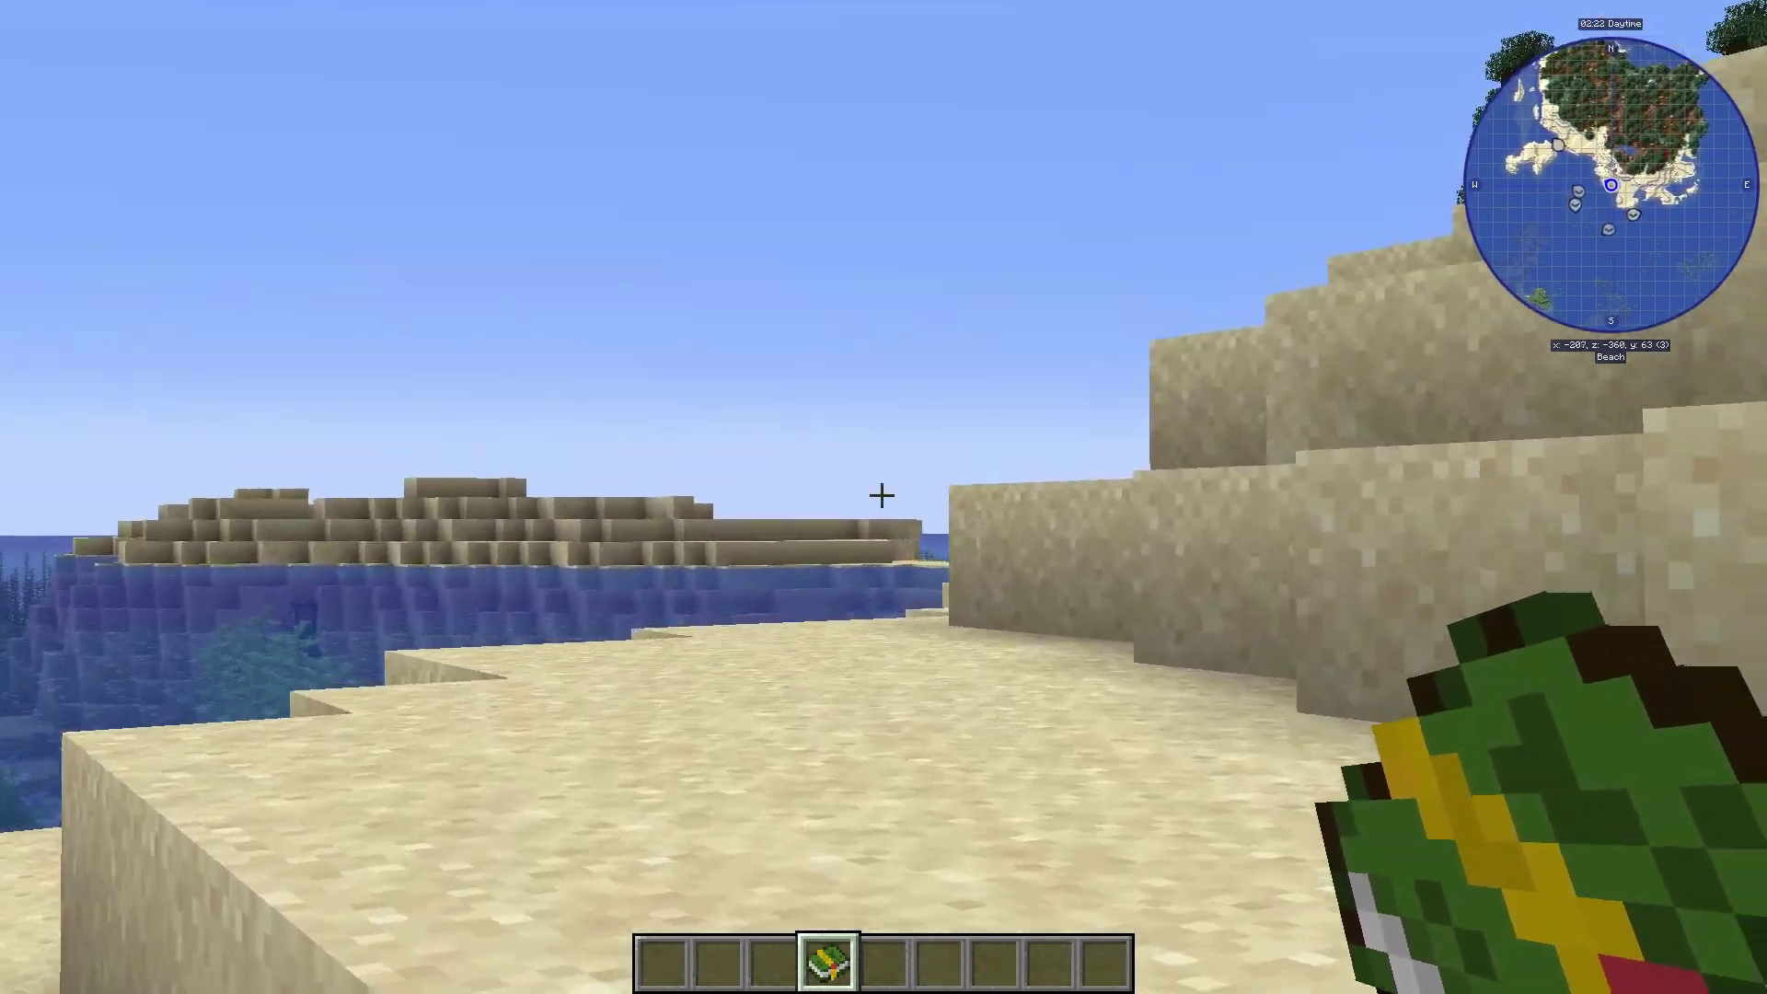
{"action": "key", "text": "w"}
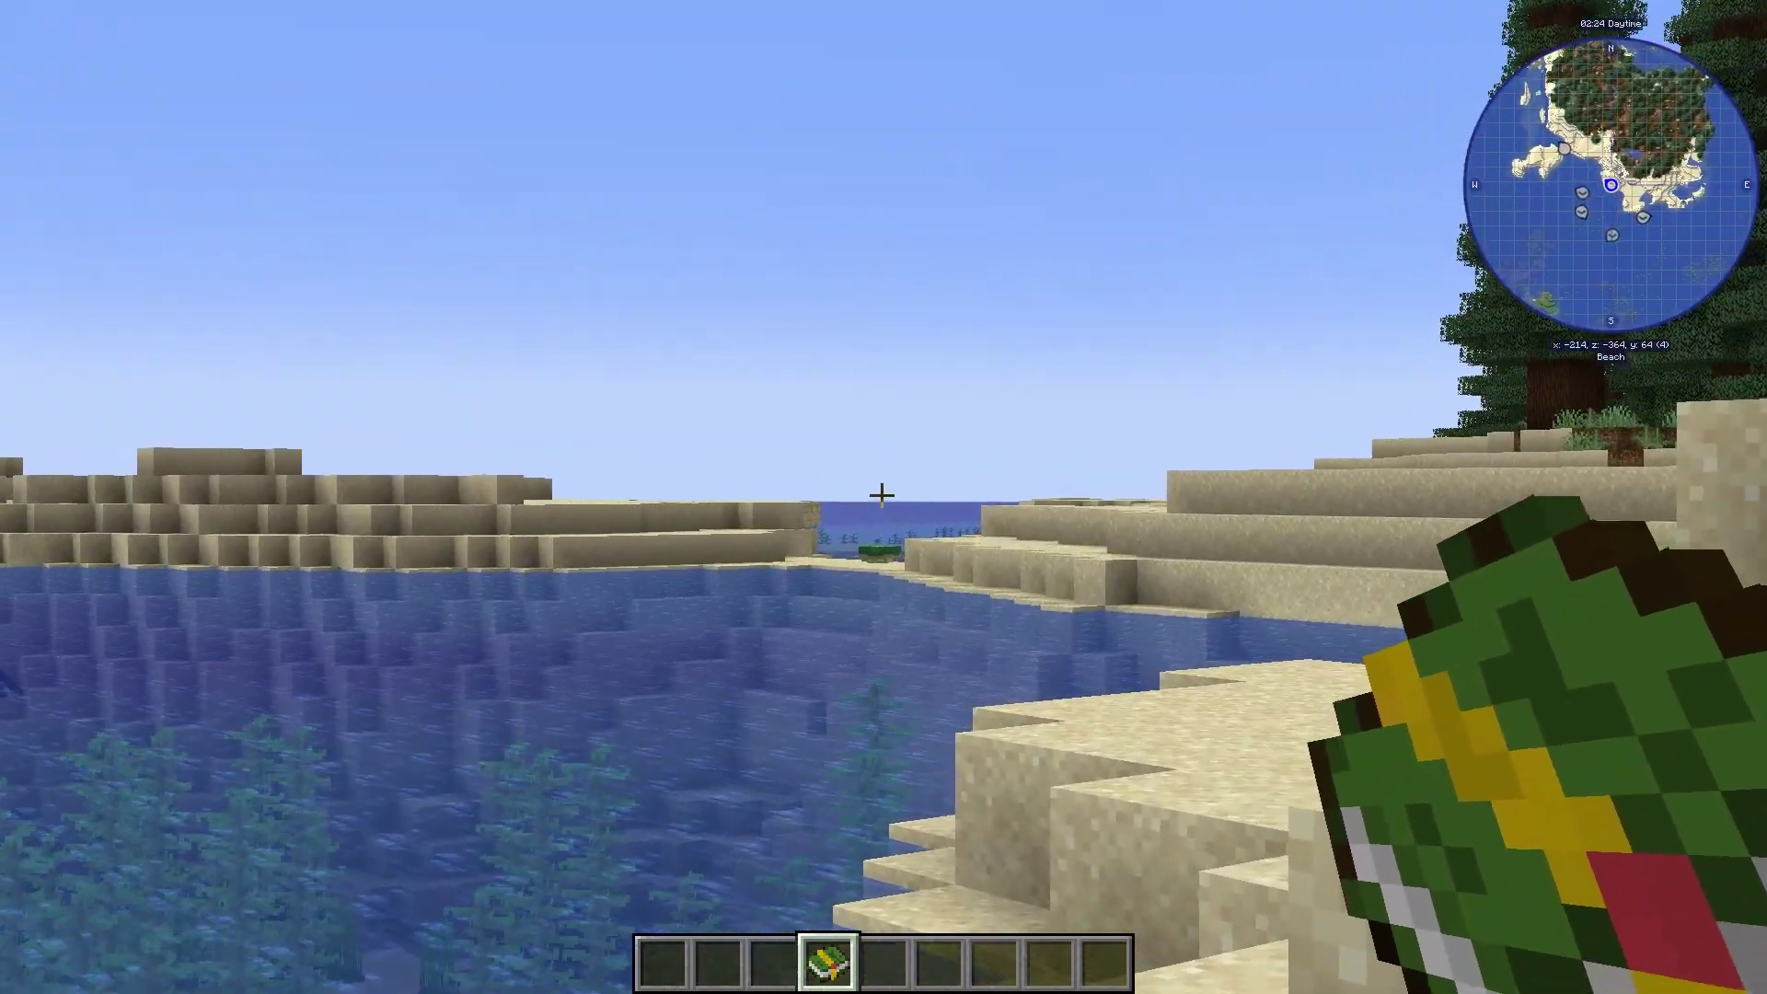